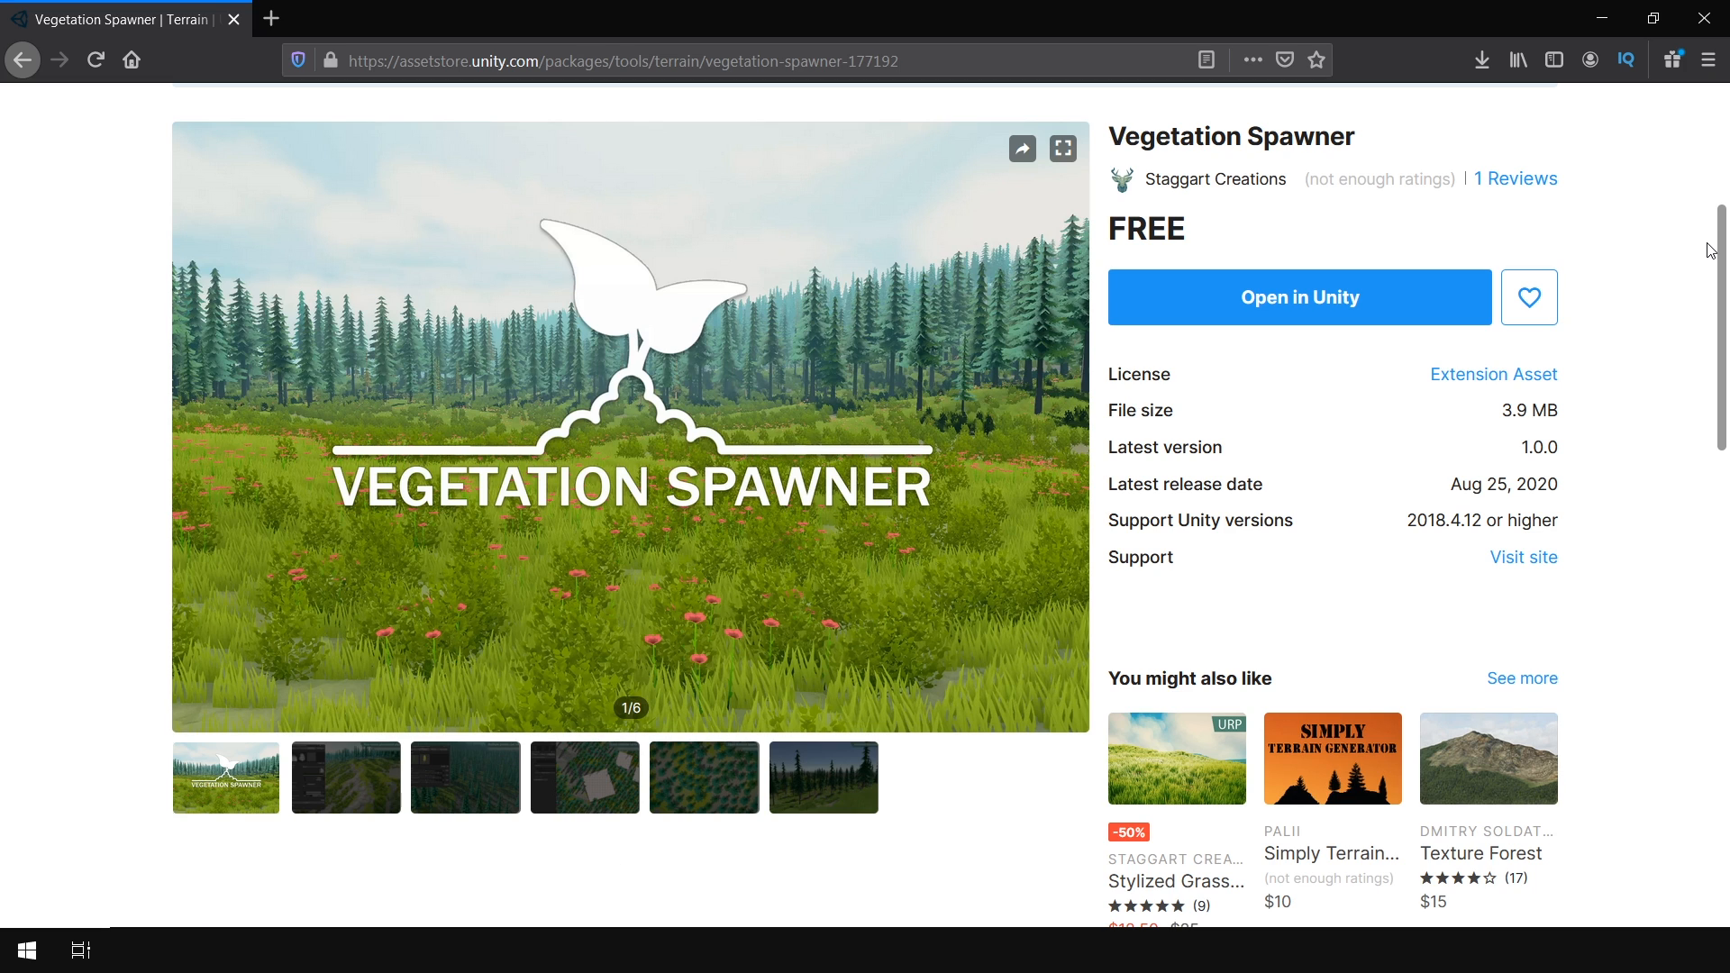
Open the free Vegetation Spawner asset in the Unity Editor and import the package into the project
click(1332, 310)
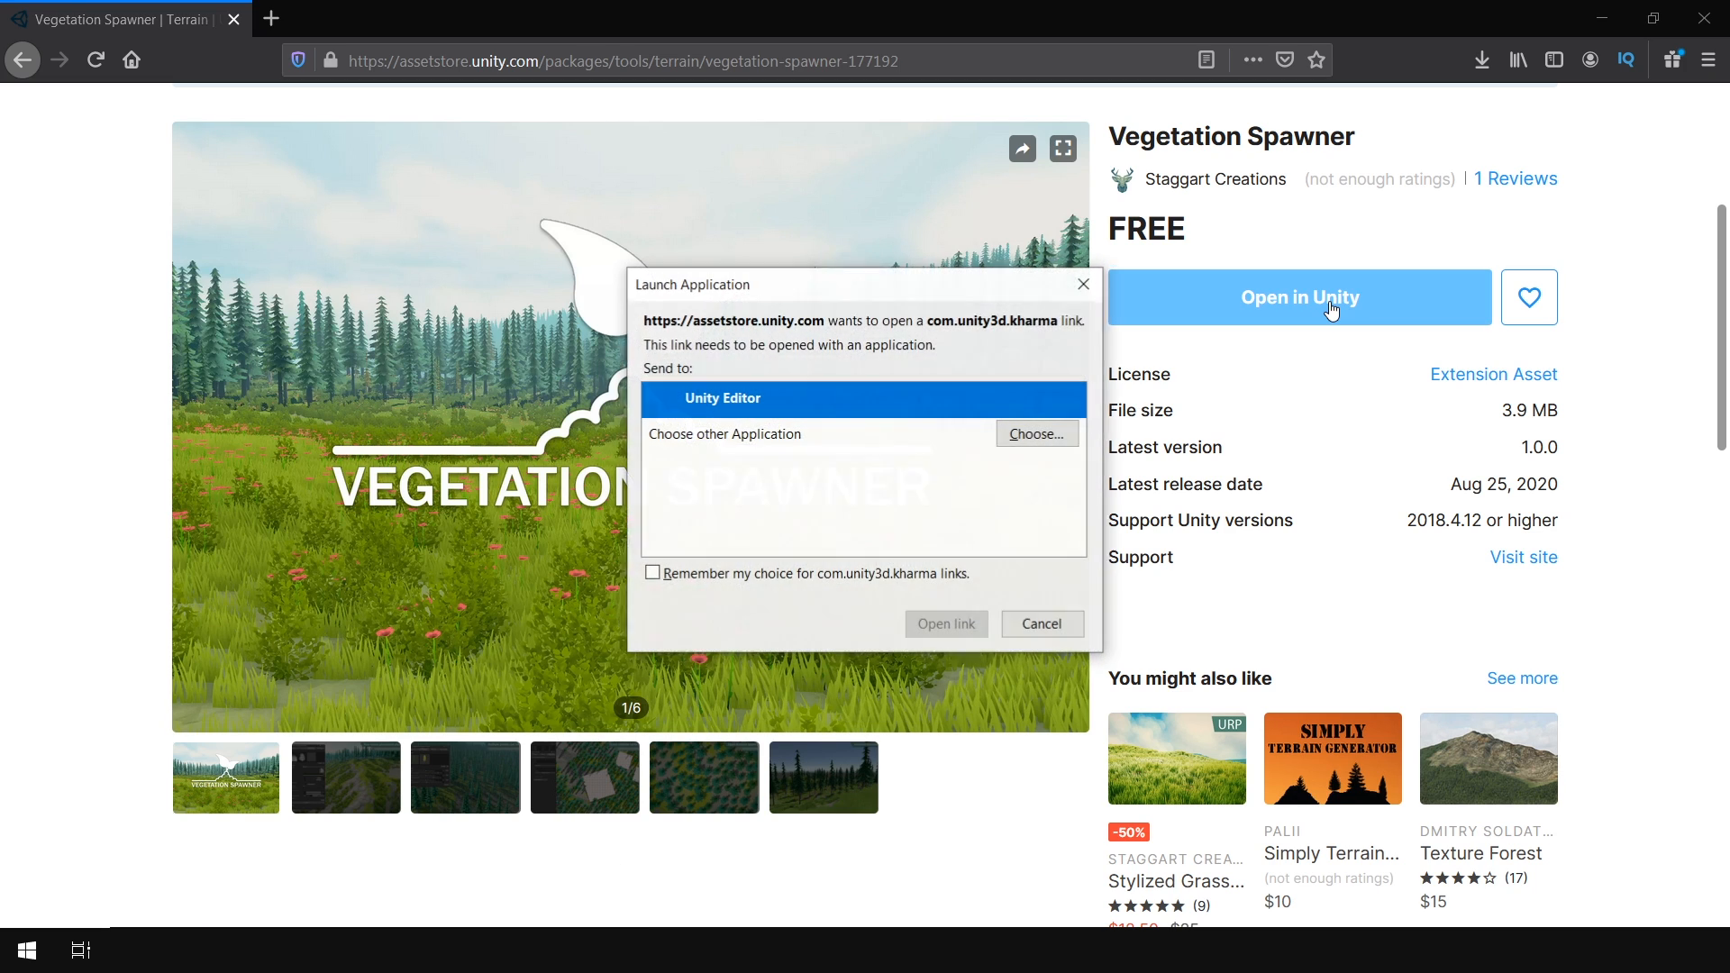
click(955, 625)
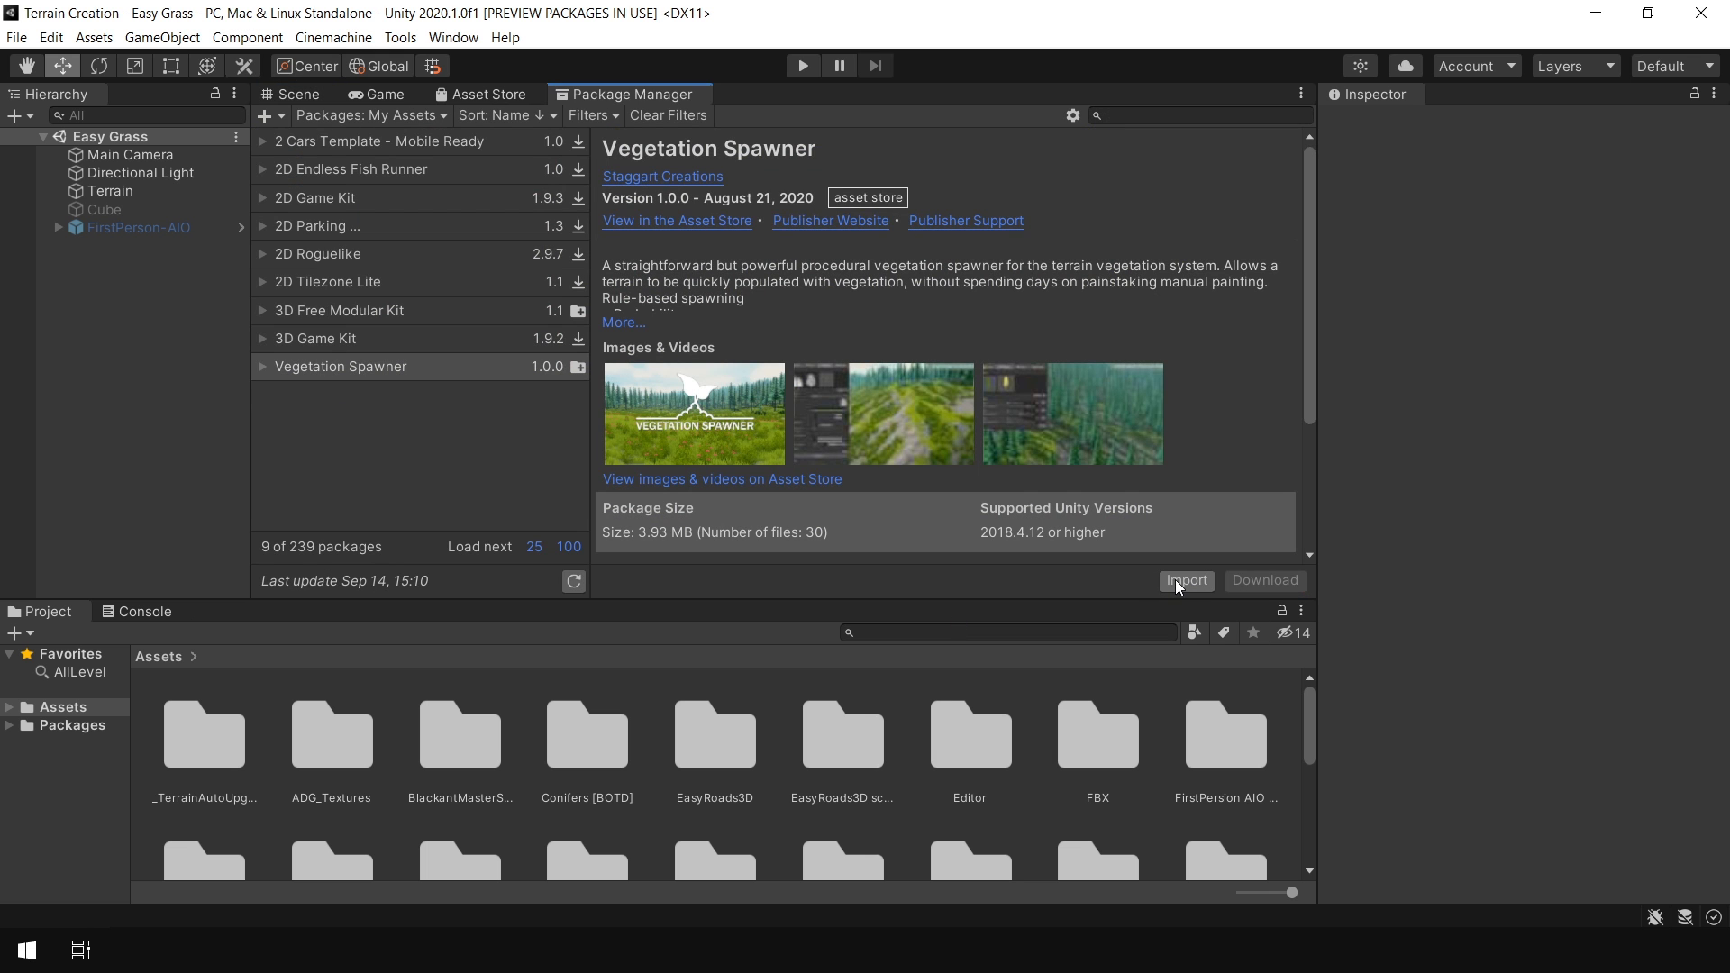
click(1179, 582)
click(1325, 733)
Look around the existing forest terrain in the Scene view
click(317, 94)
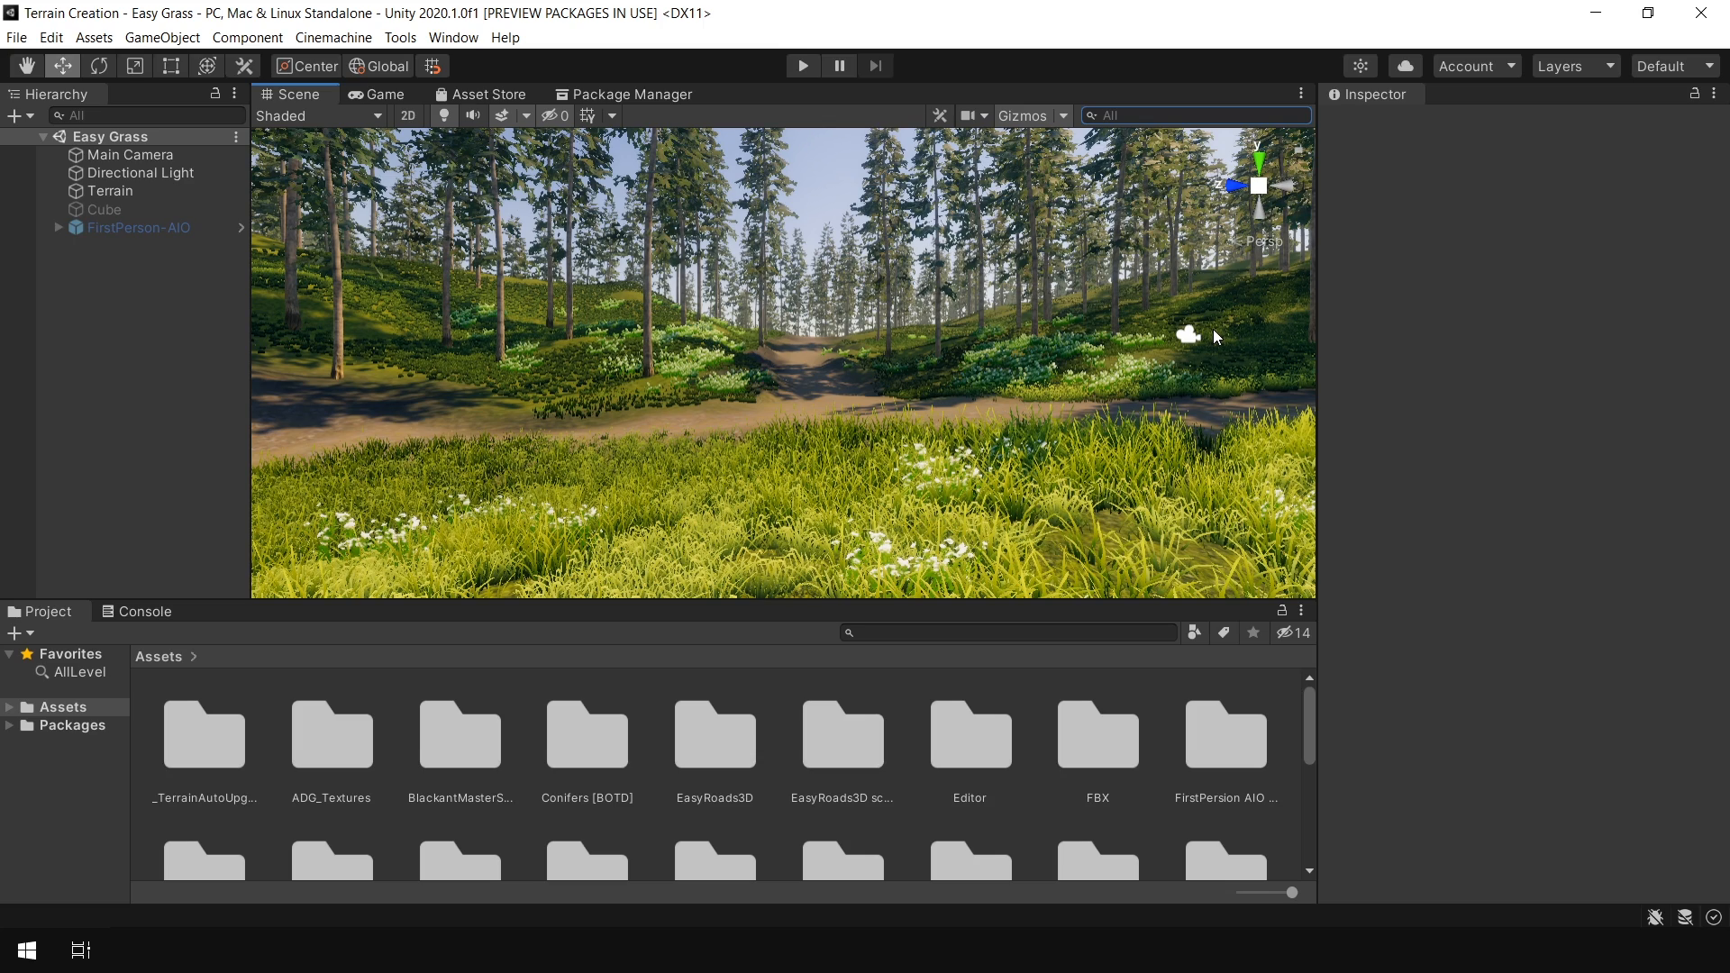
right_drag(1213, 328, 1030, 313)
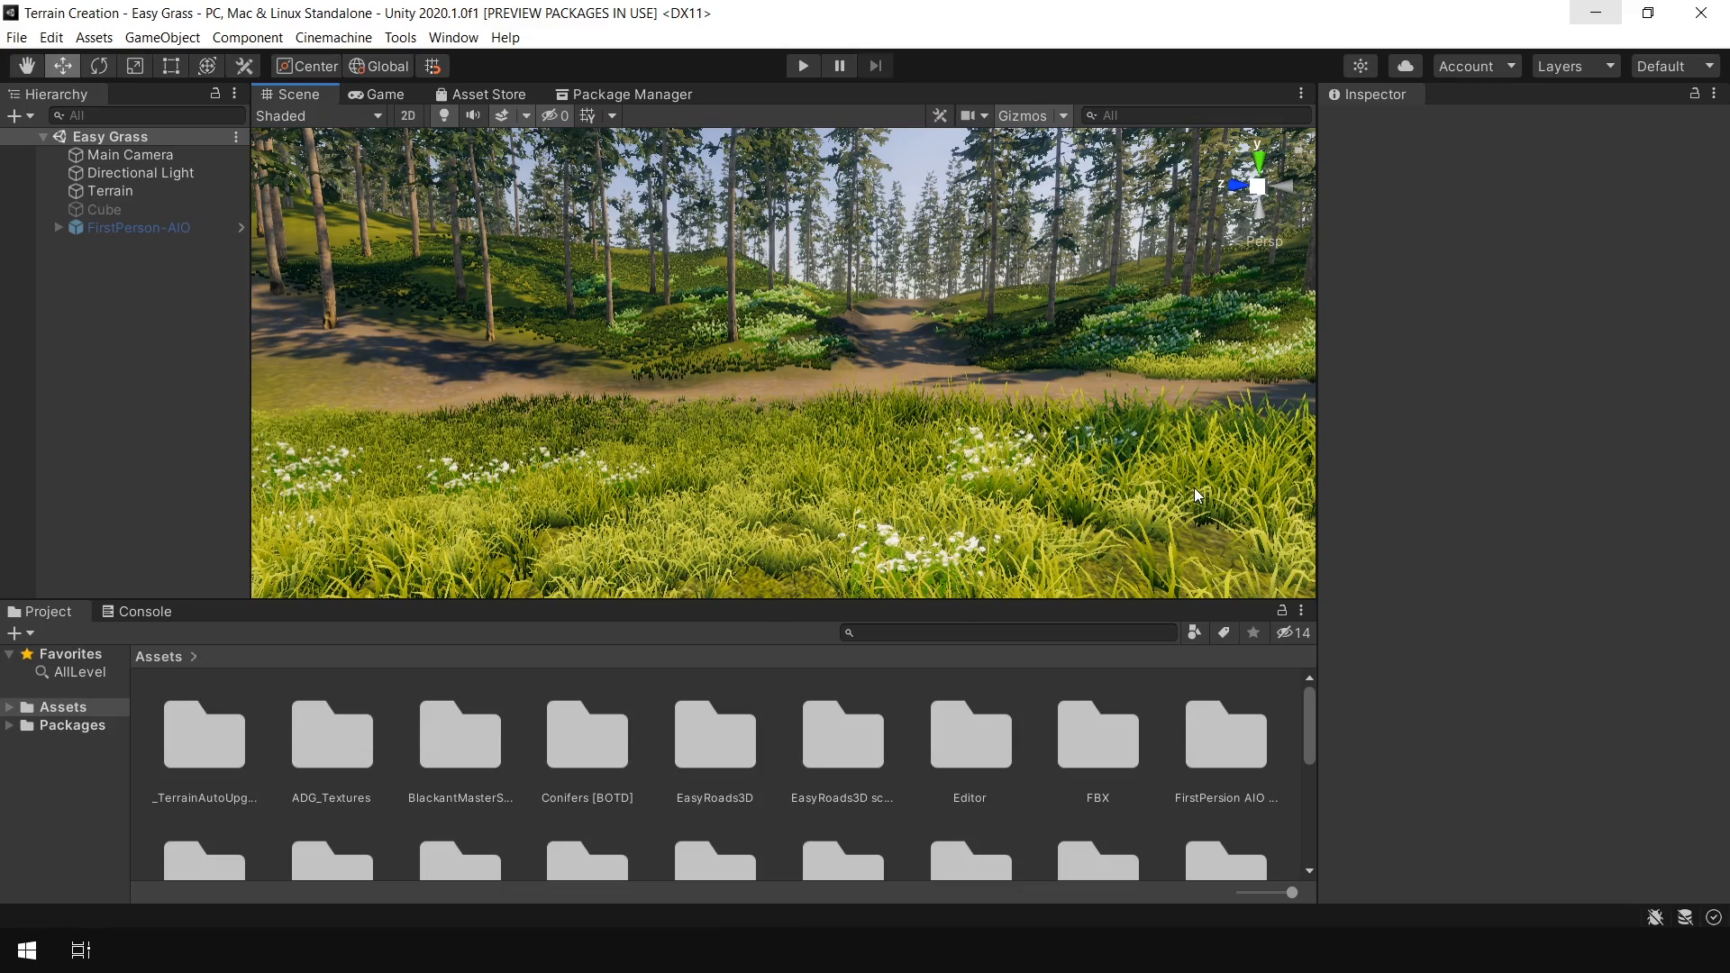
right_drag(1008, 303, 279, 398)
right_drag(631, 318, 478, 337)
middle_drag(512, 297, 765, 396)
scroll(808, 418, up, 3)
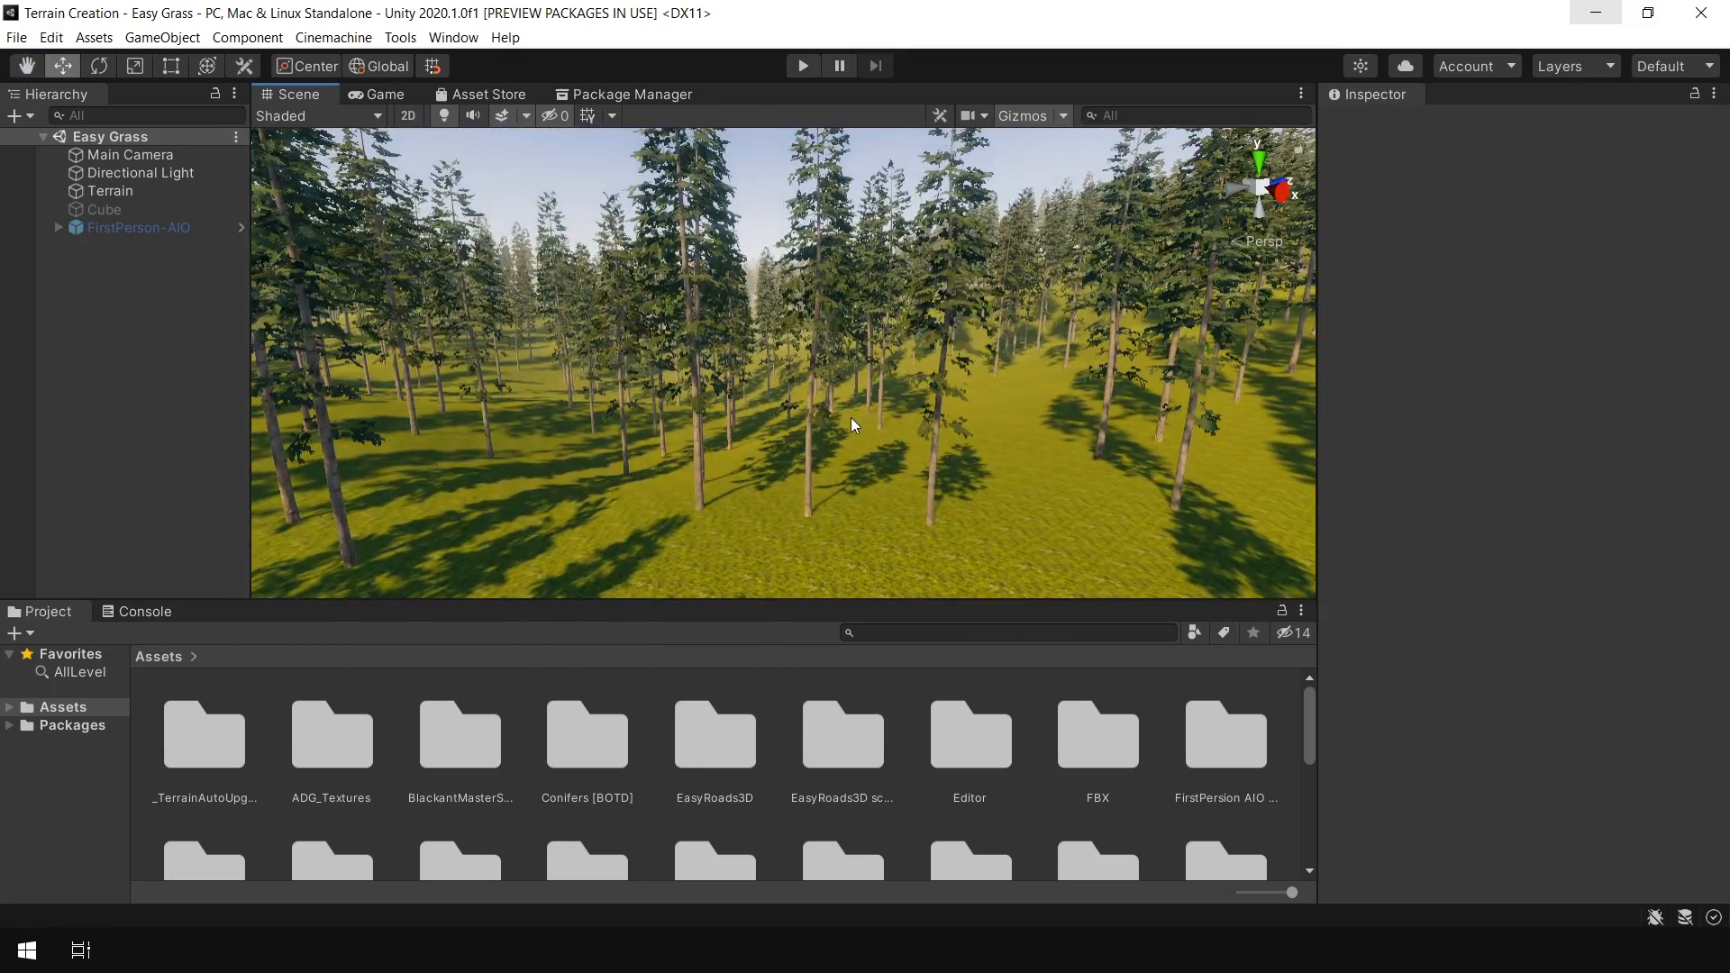
right_drag(831, 425, 1133, 410)
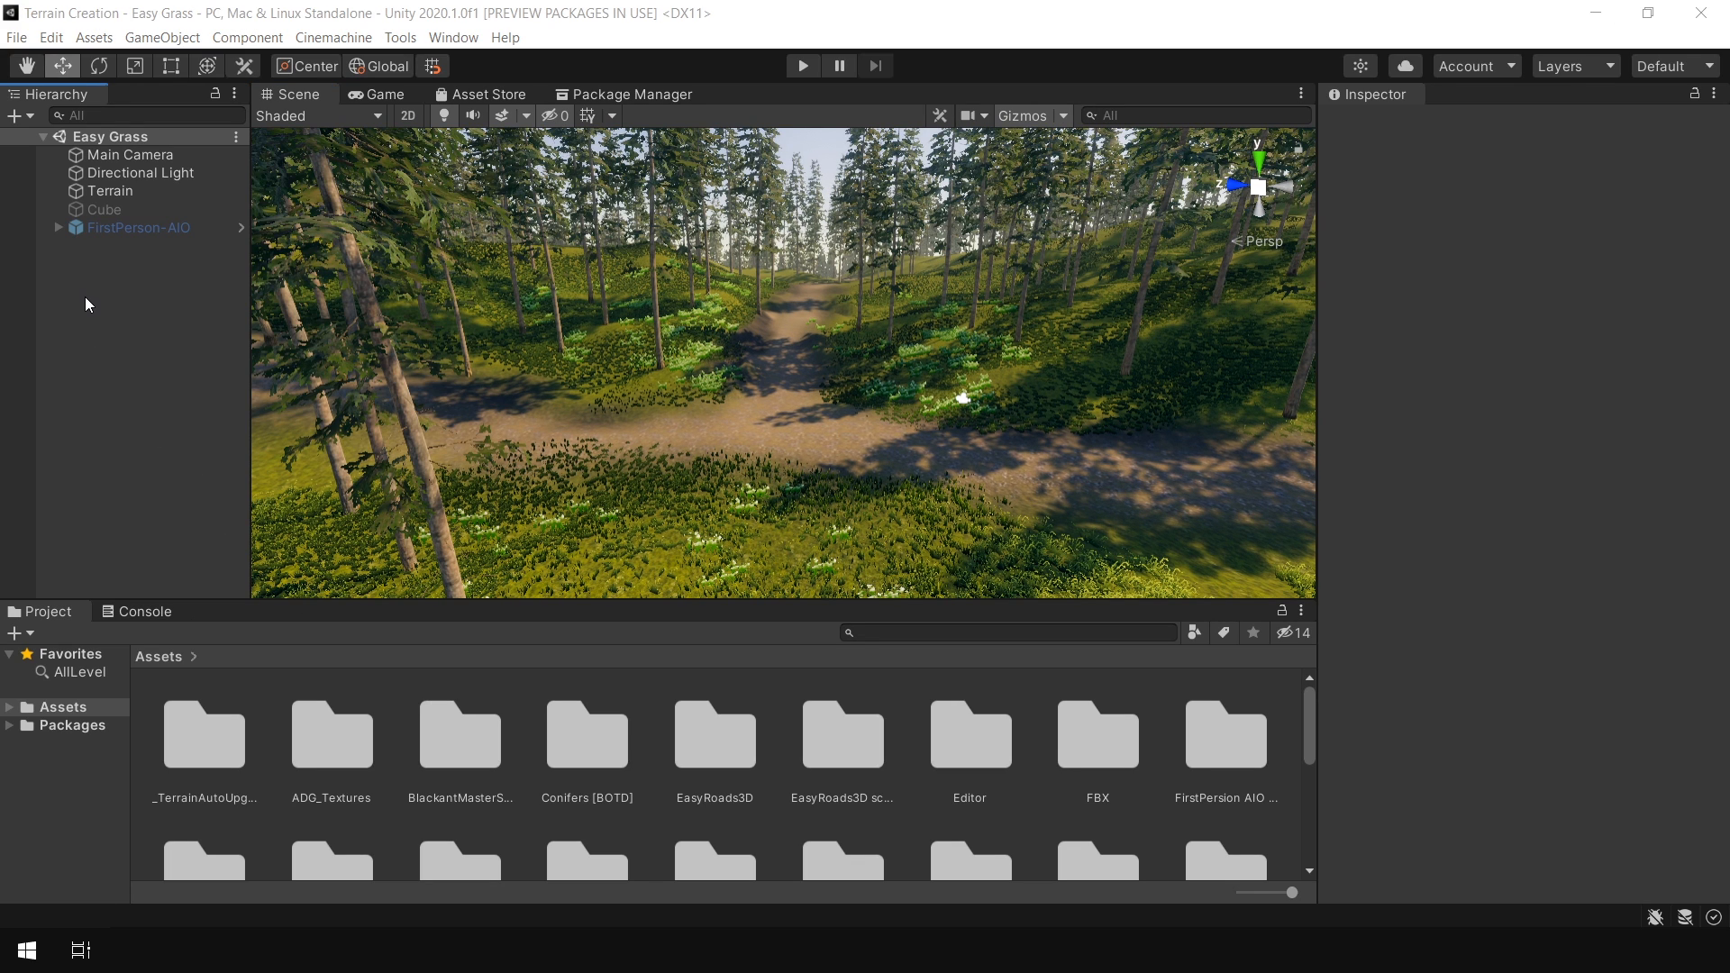
Create an empty GameObject in the hierarchy and name it Spawner
right_click(88, 300)
click(169, 501)
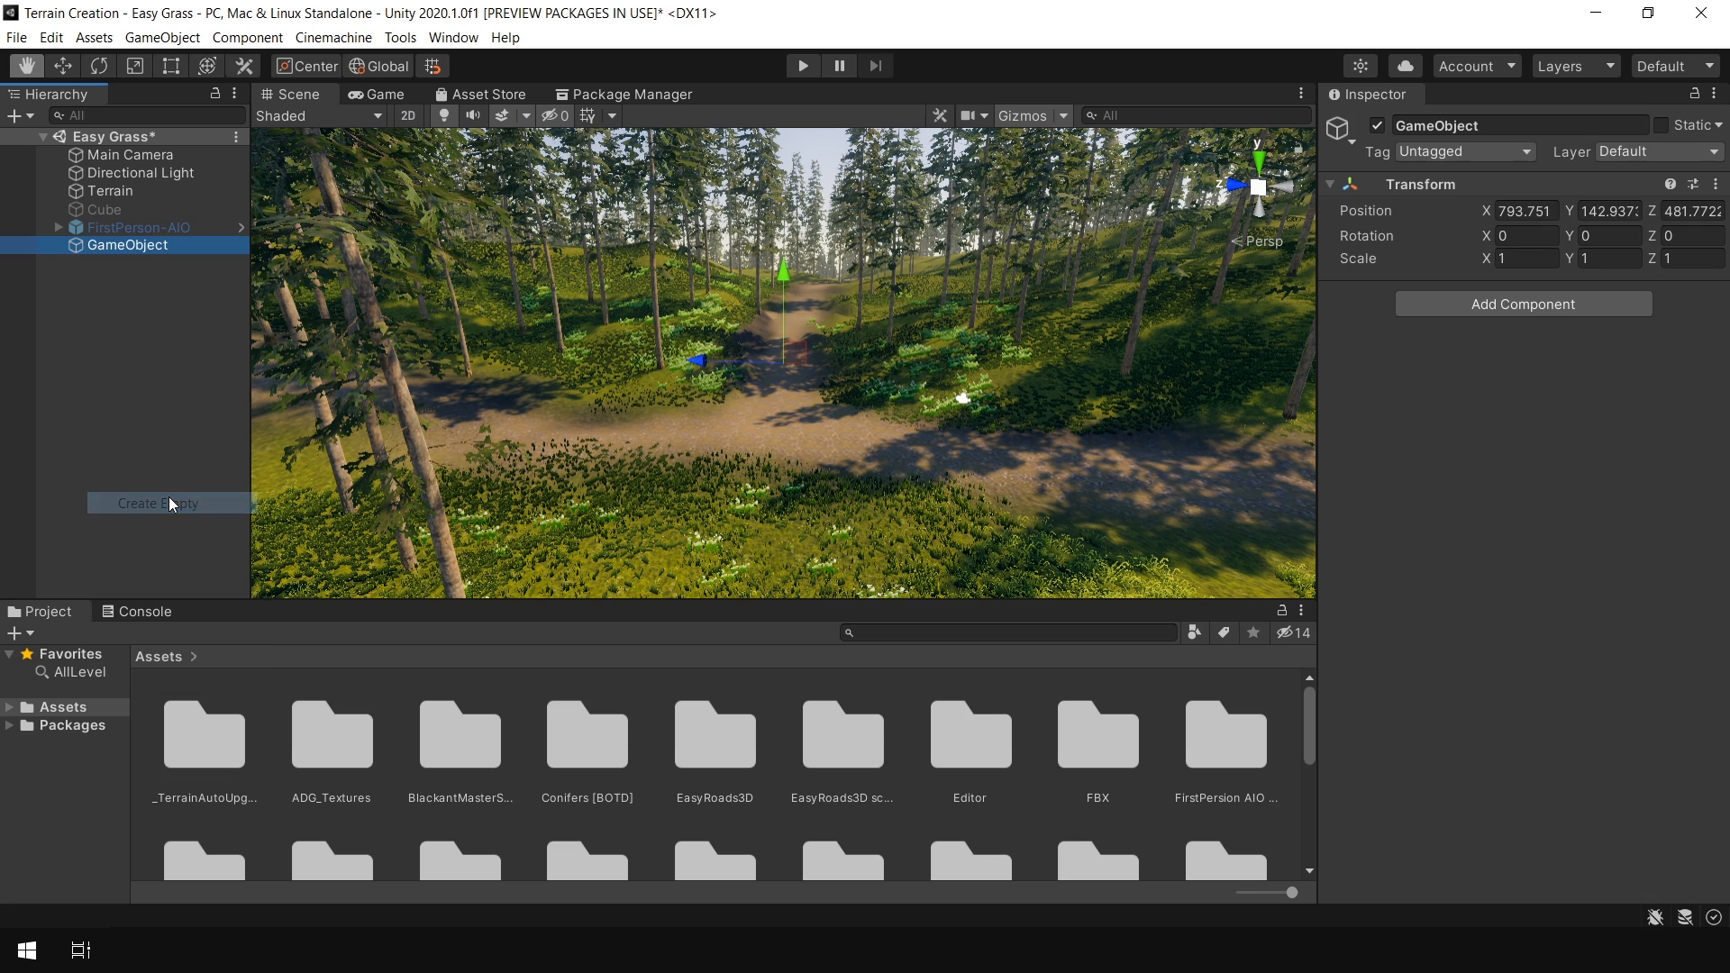
text(Spawner)
key(Return)
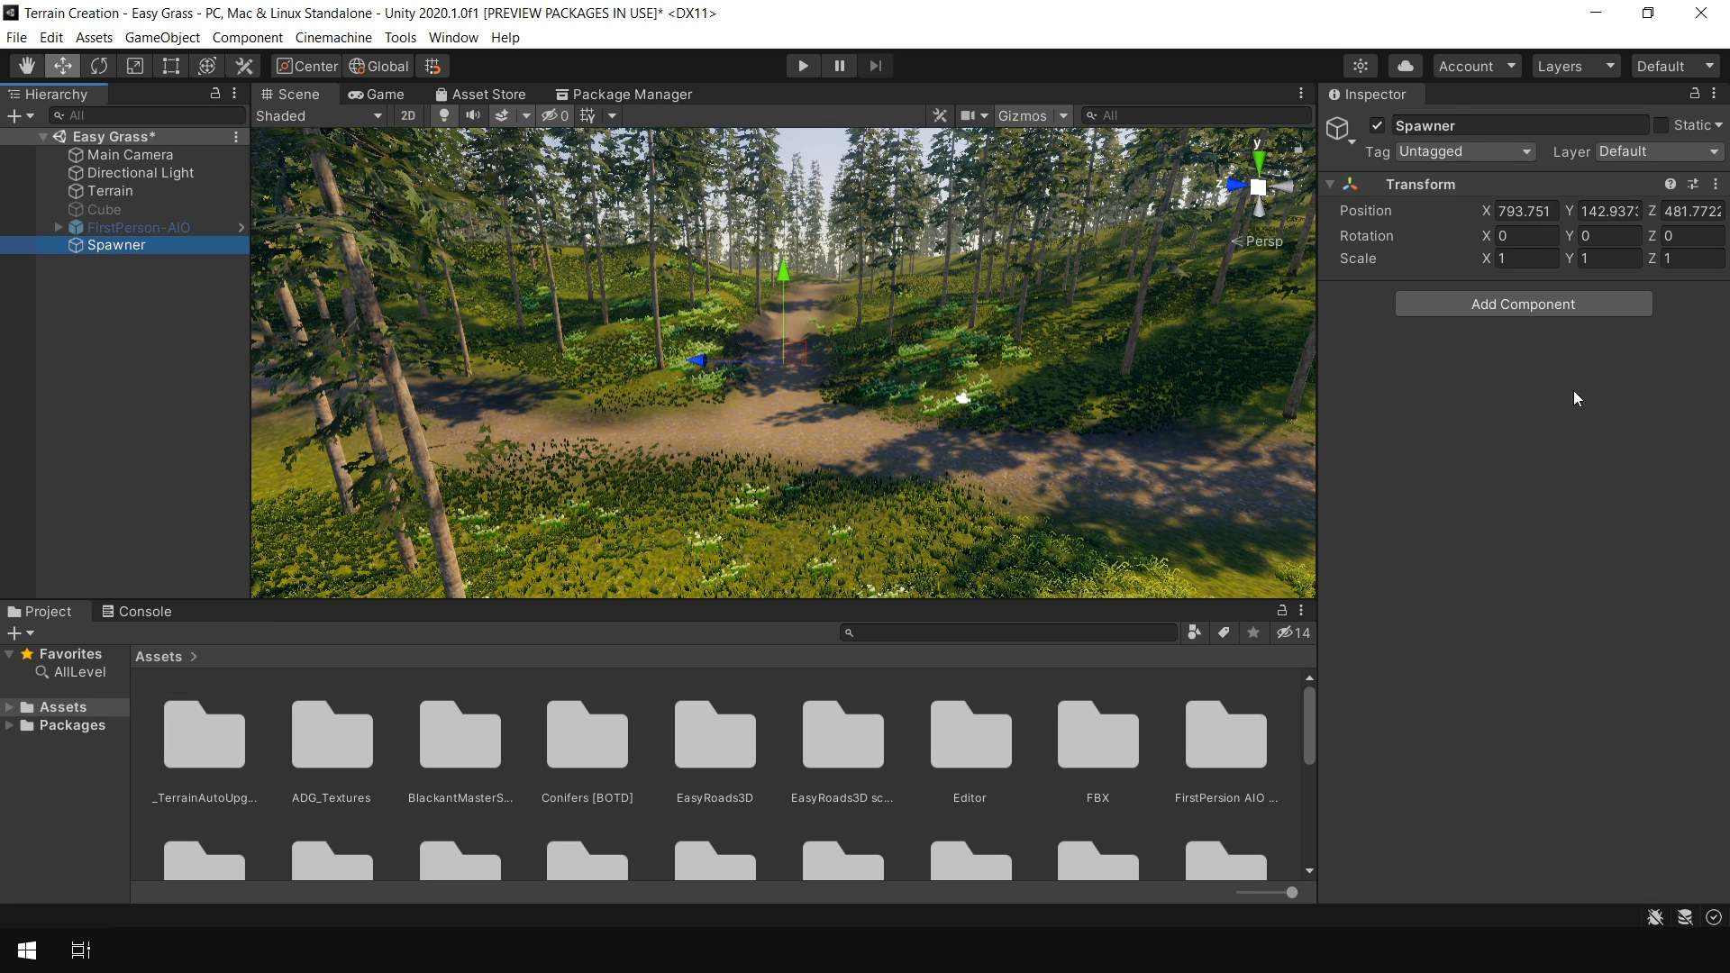
Add a Vegetation Spawner component to Spawner and assign the active terrains to it
click(1532, 307)
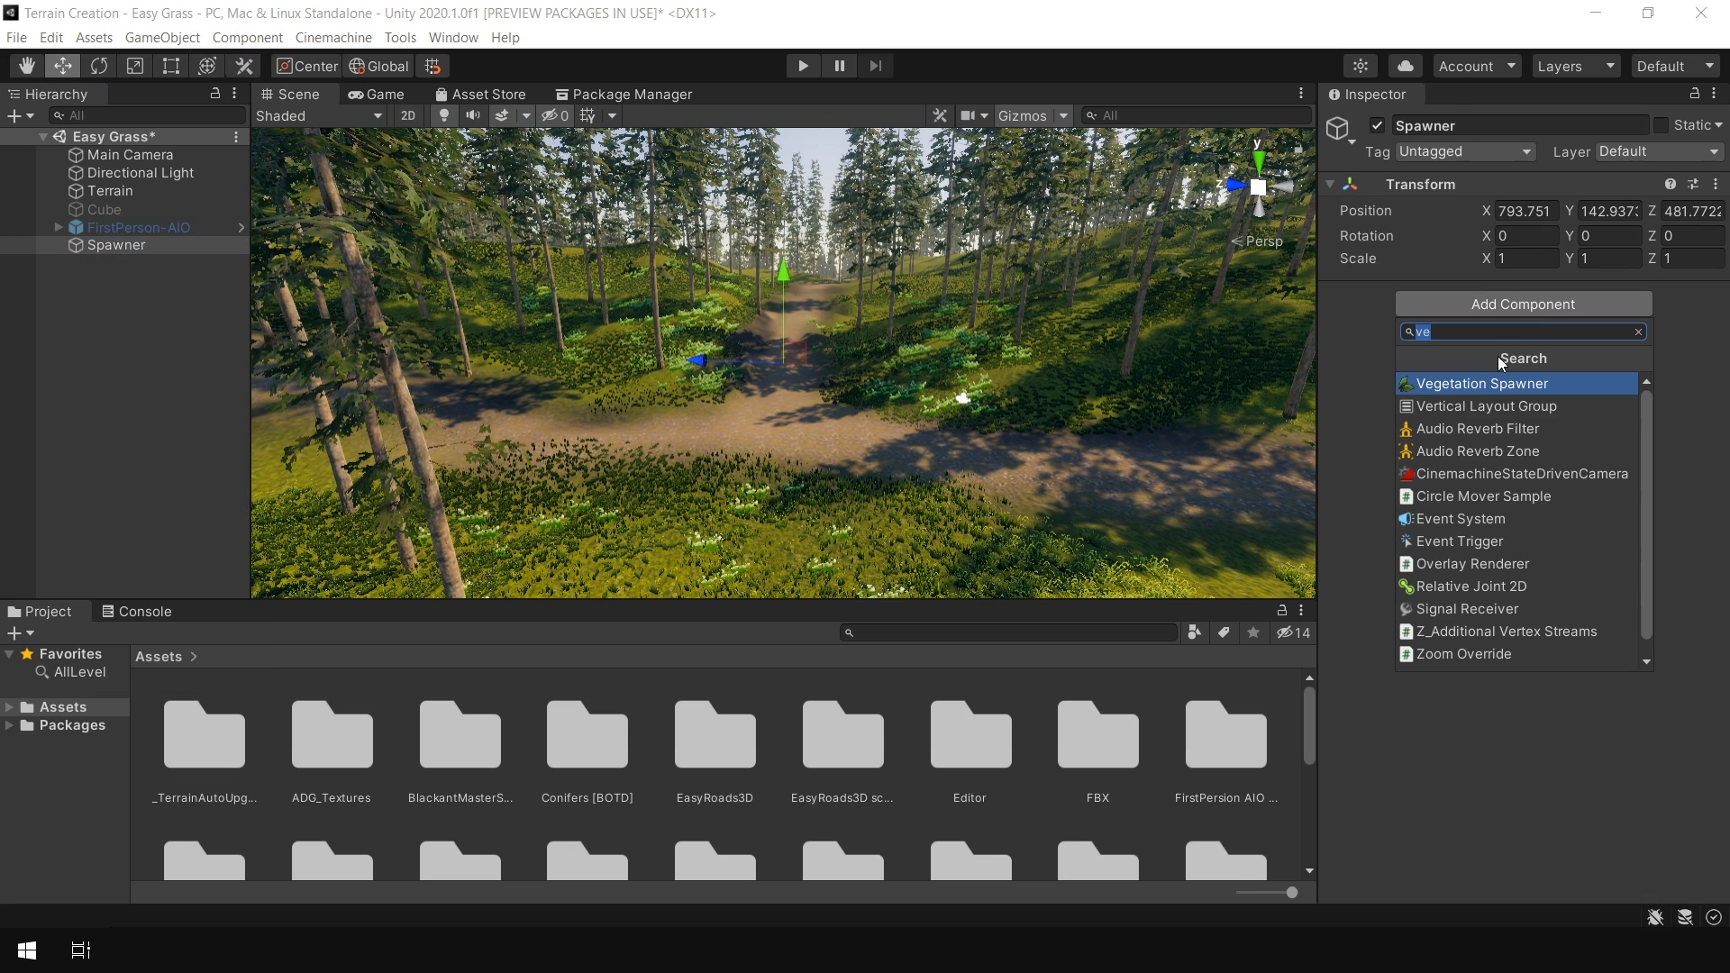
click(1524, 385)
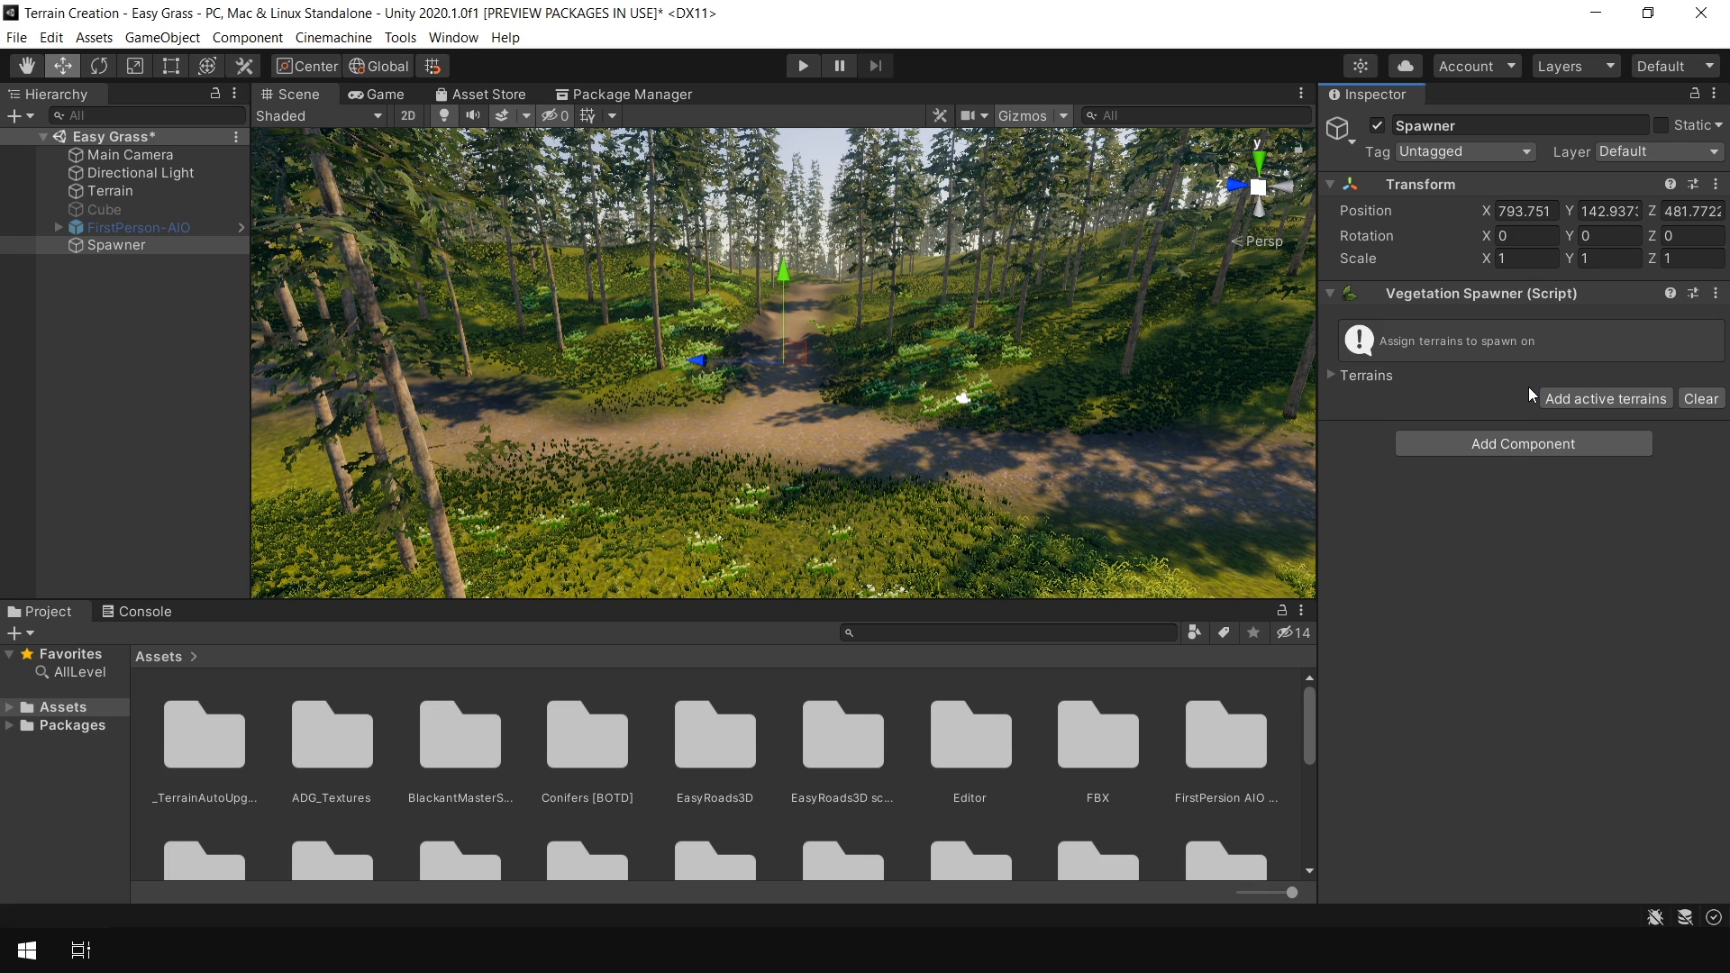
click(1603, 399)
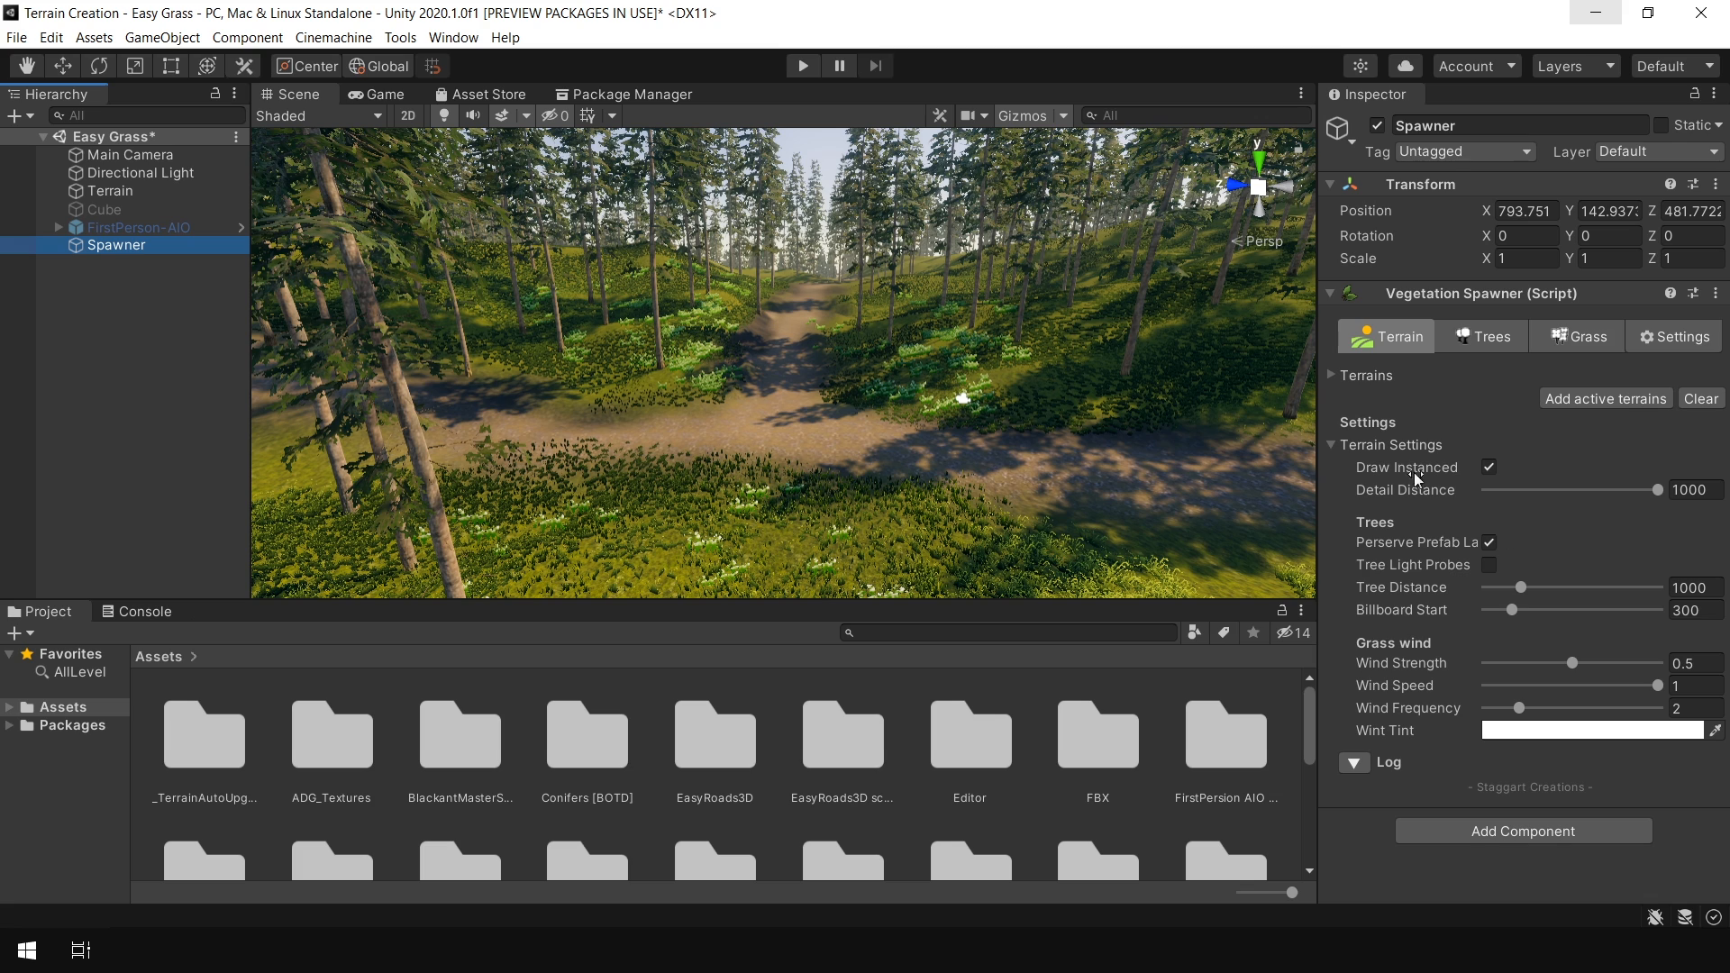
Inspect the spawner's Trees, Grass and Terrain tabs and the Terrain's tree painting and settings tools
click(1496, 335)
click(1608, 343)
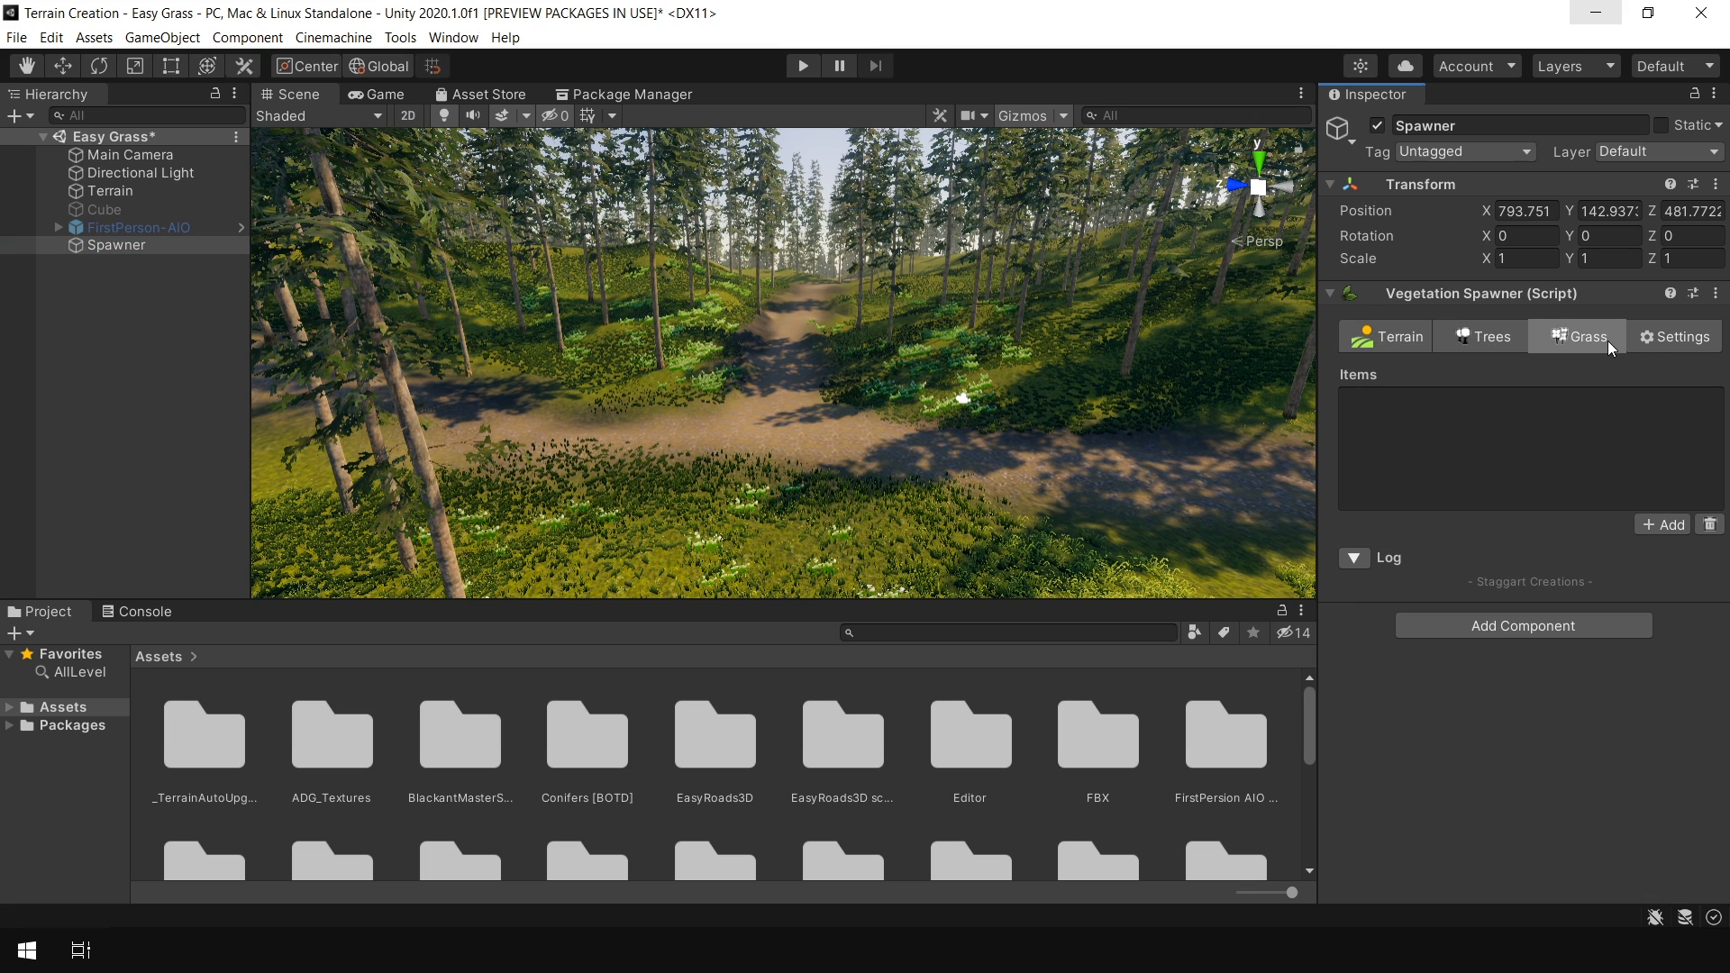
click(1403, 341)
click(110, 190)
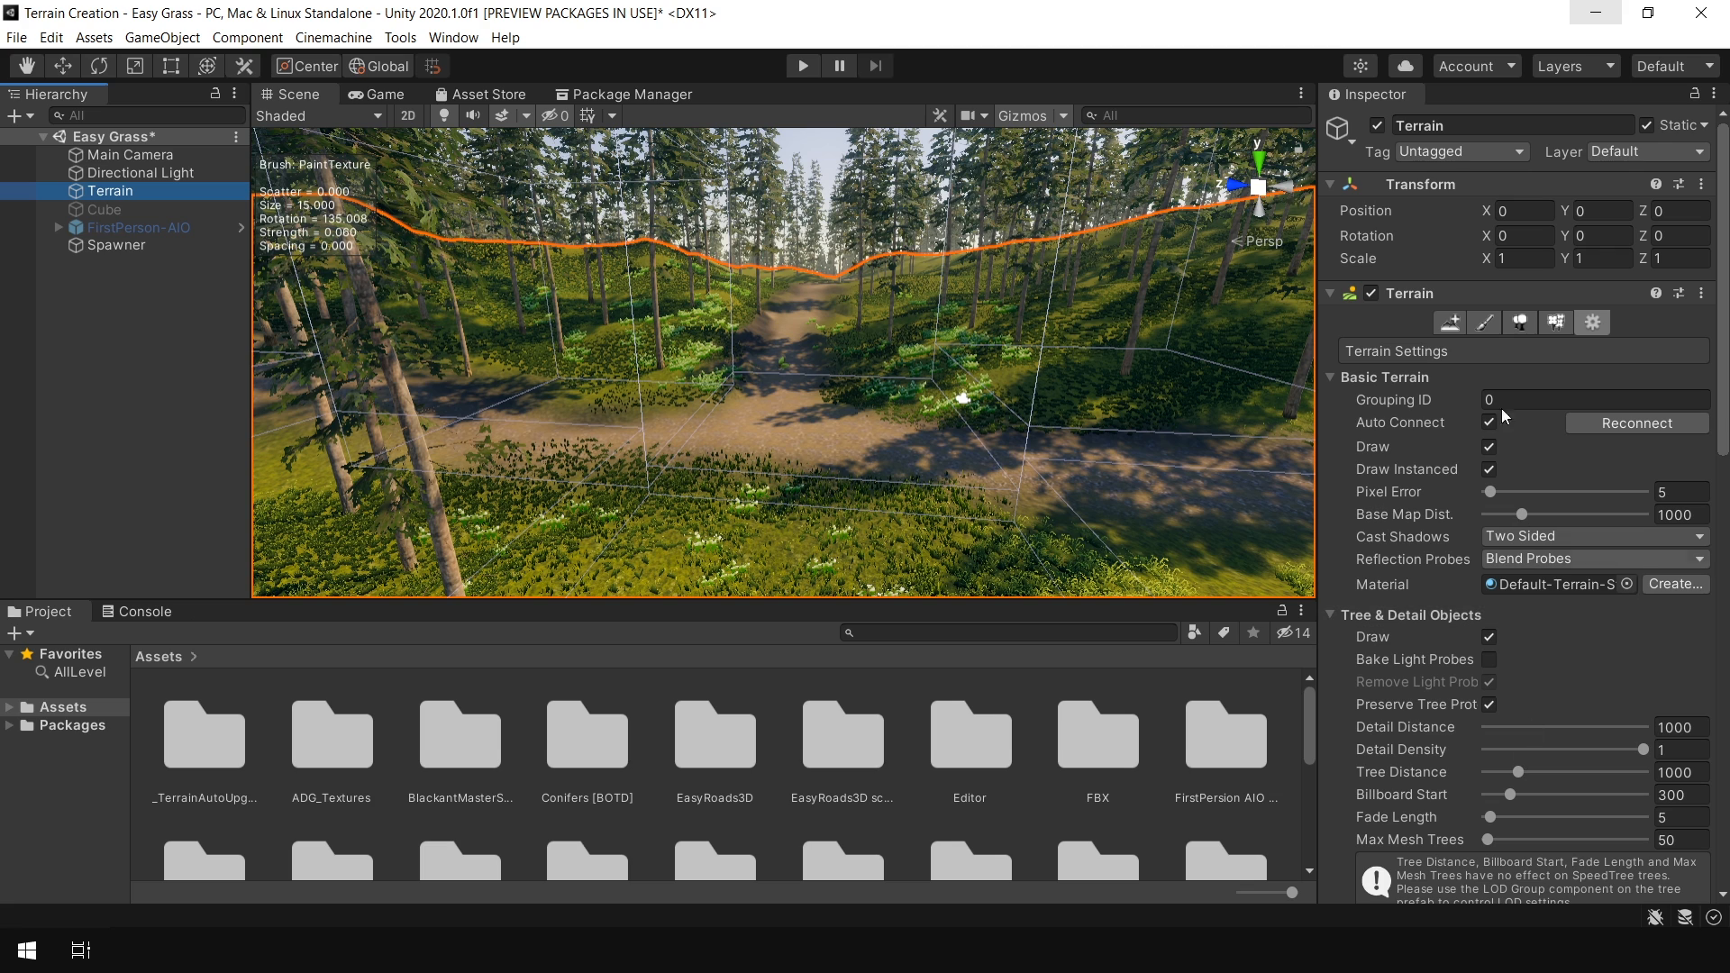
click(1548, 329)
click(1517, 328)
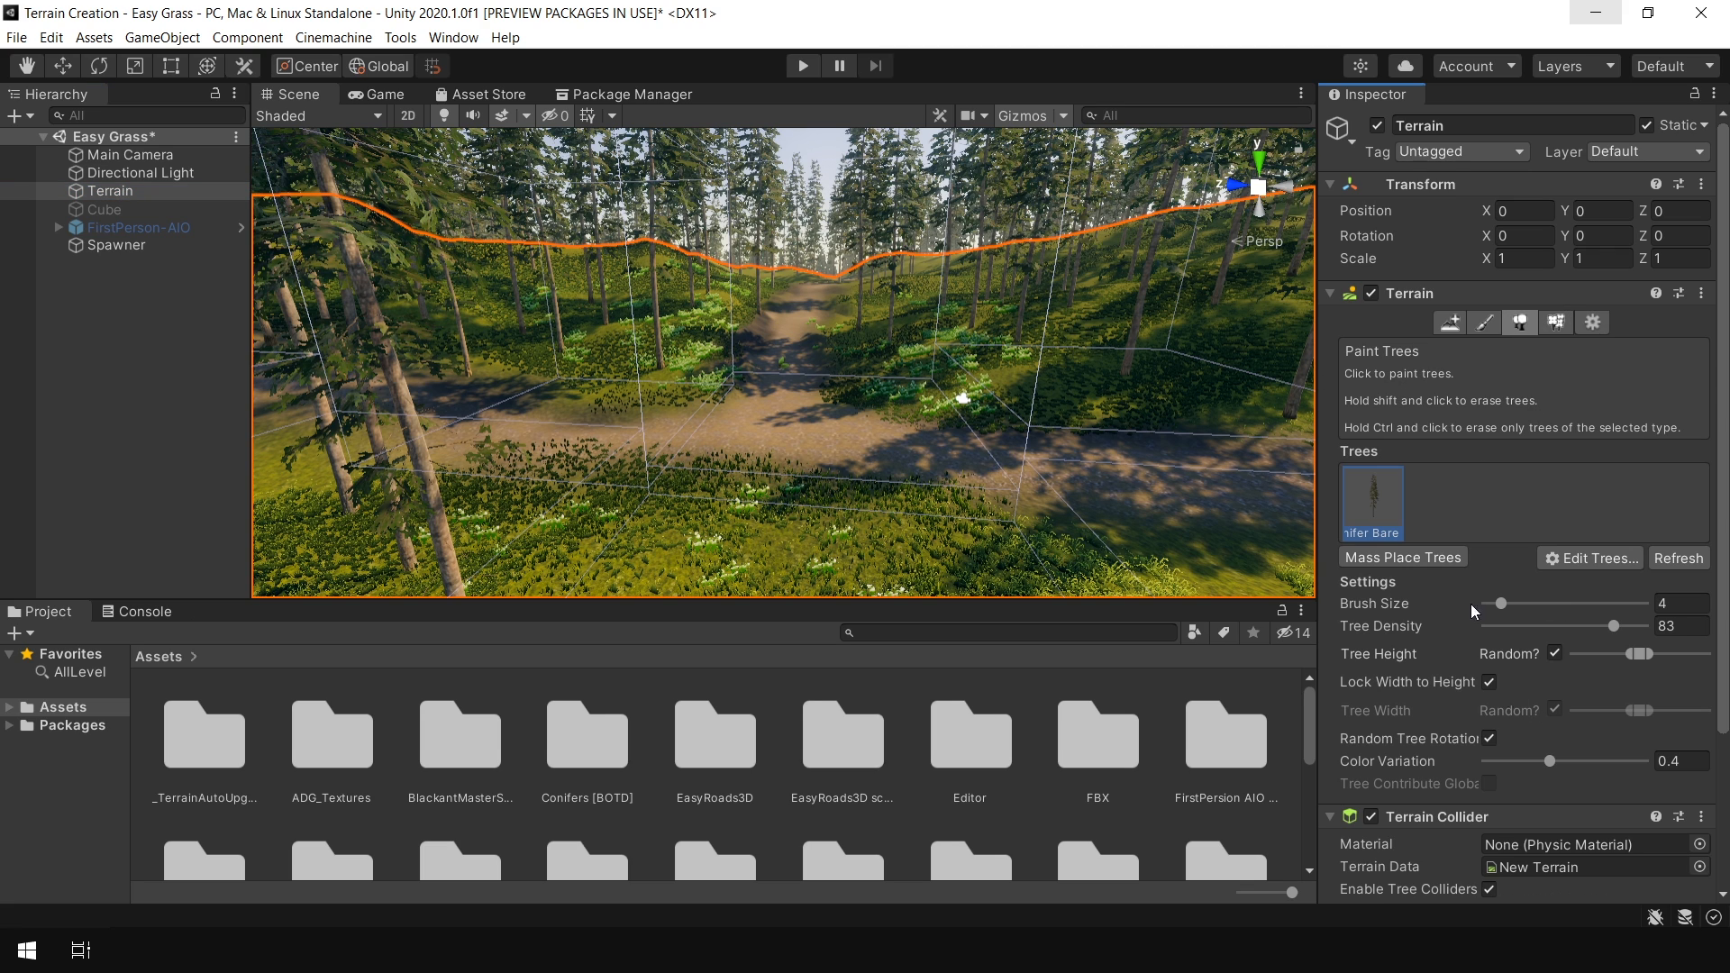
click(1592, 326)
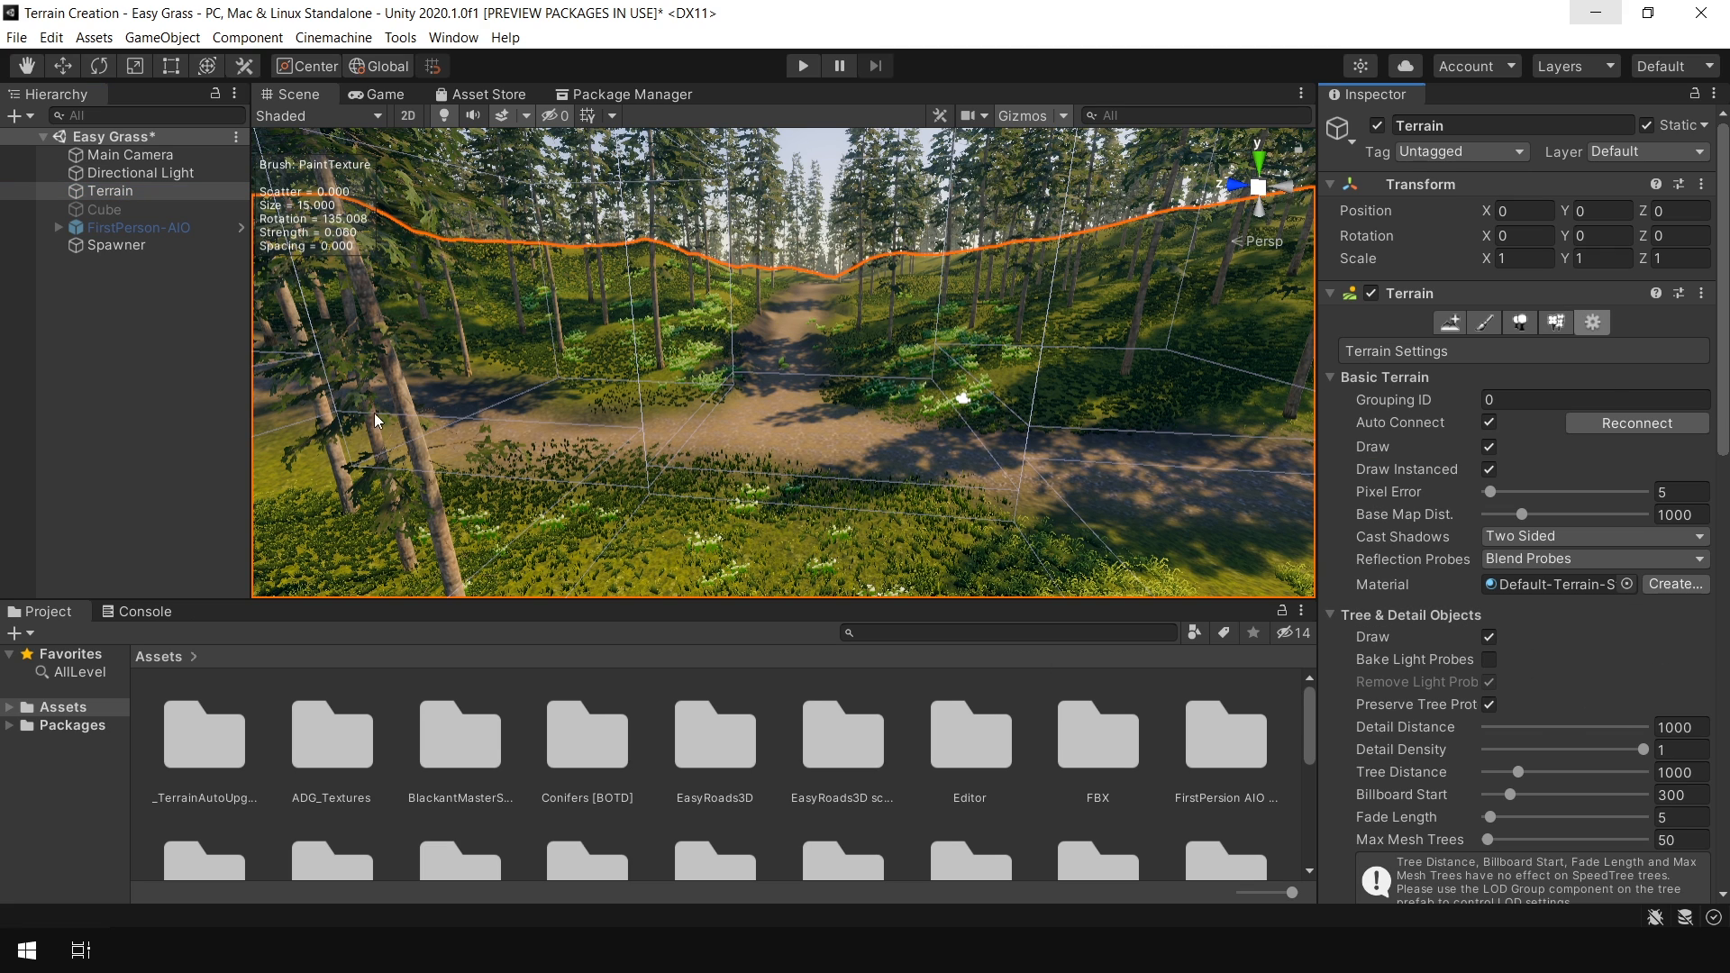
click(113, 245)
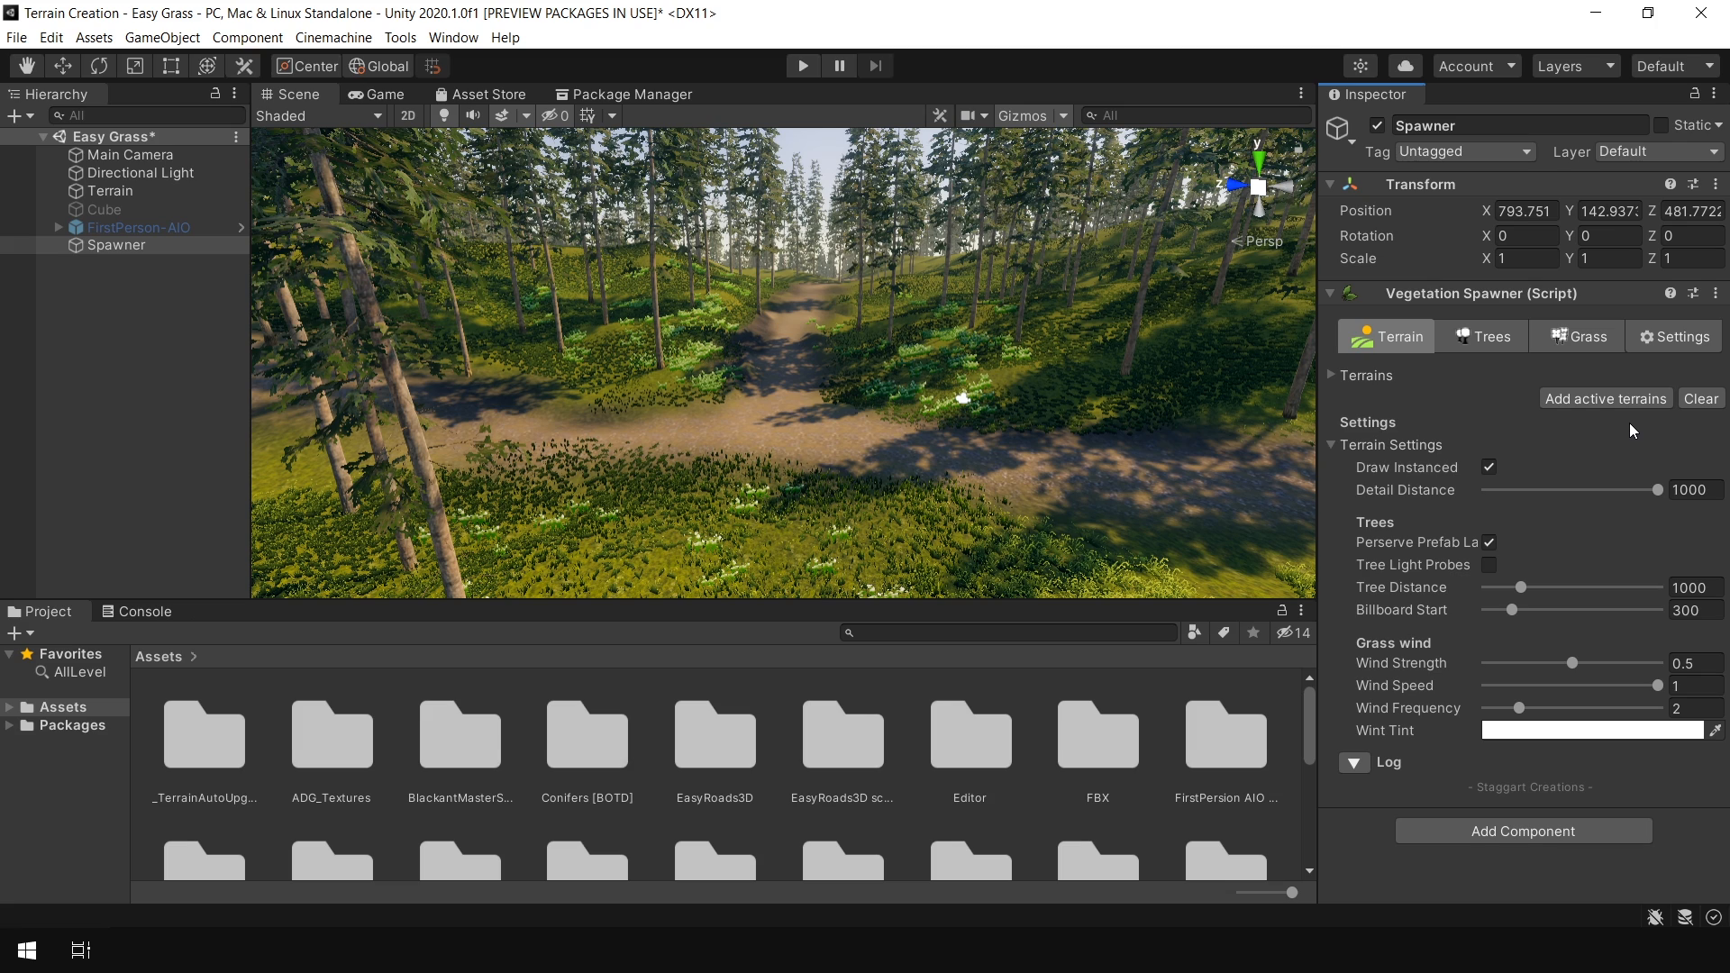
Add a tree species to the spawner using the PF Conifer Bare BOTD prefab
click(1490, 341)
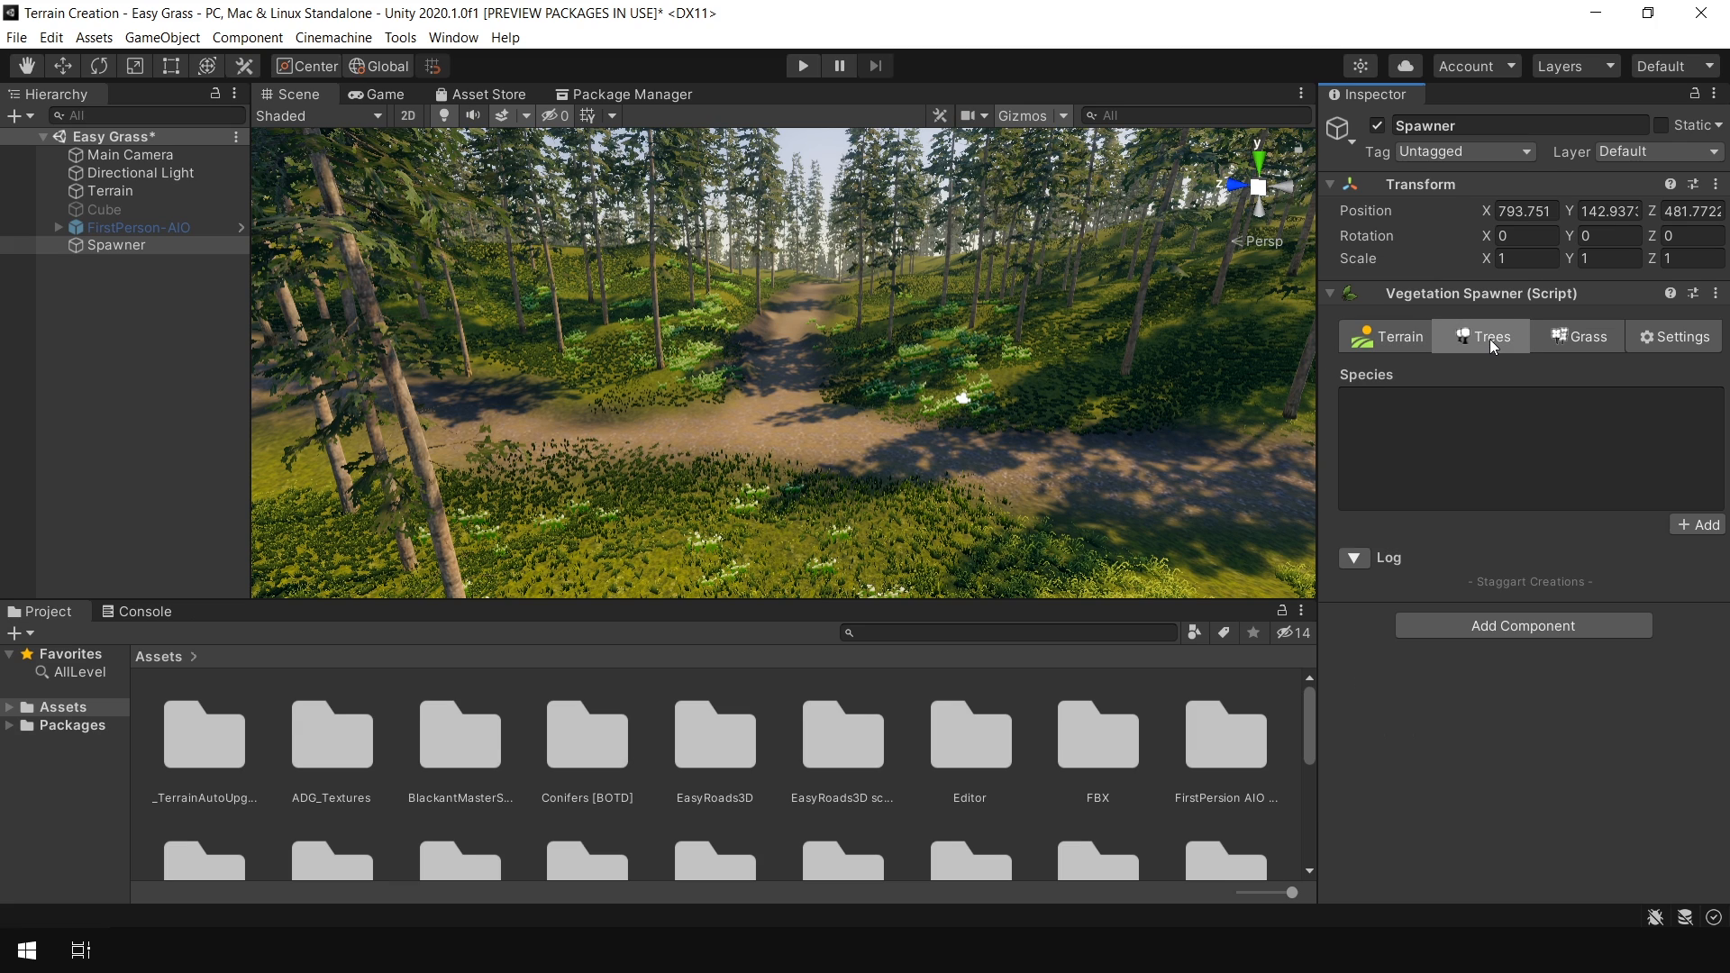
click(1704, 532)
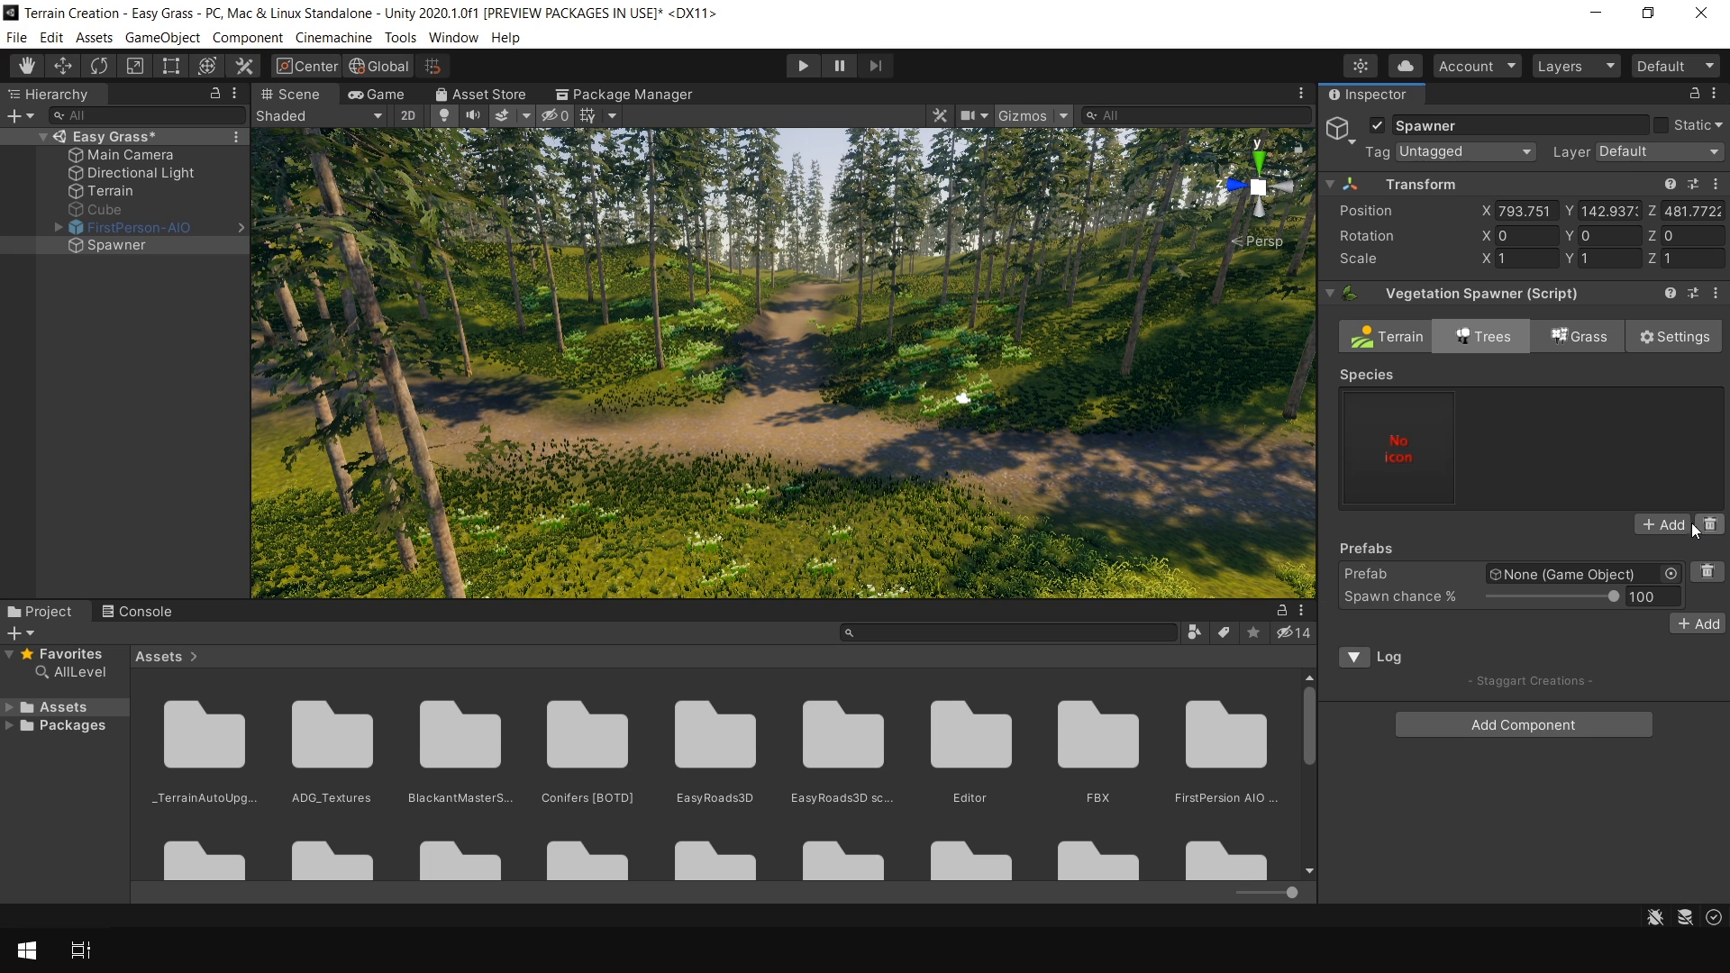
click(1678, 574)
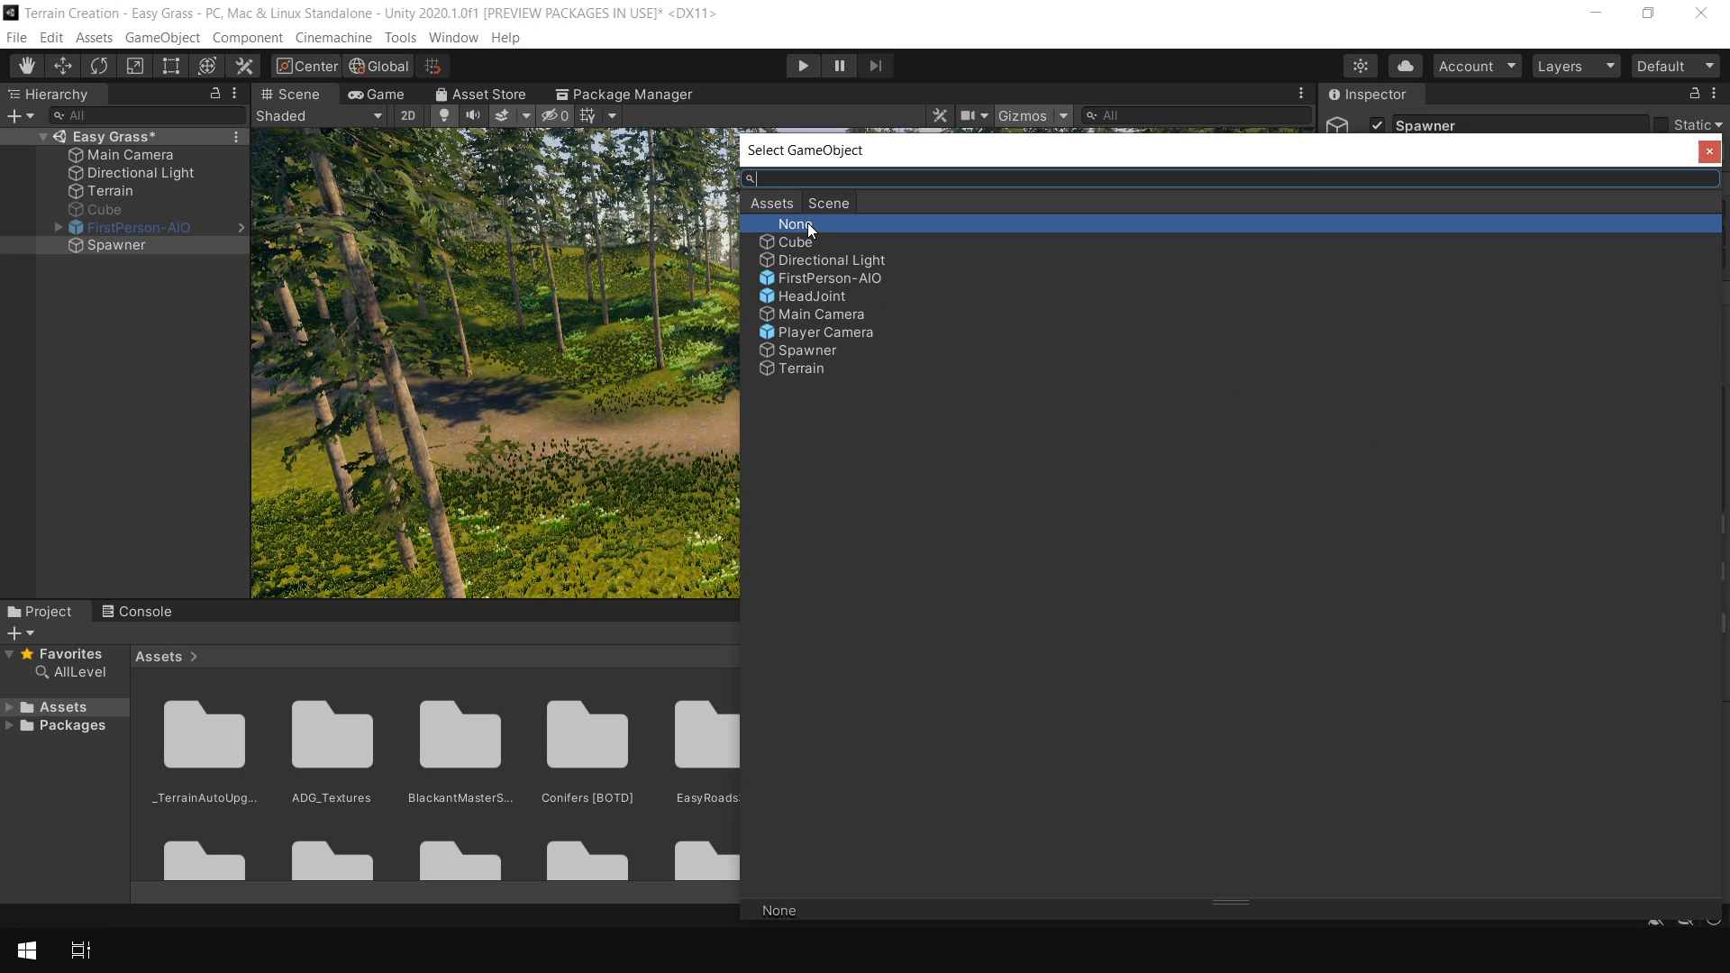
scroll(1161, 507, down, 10)
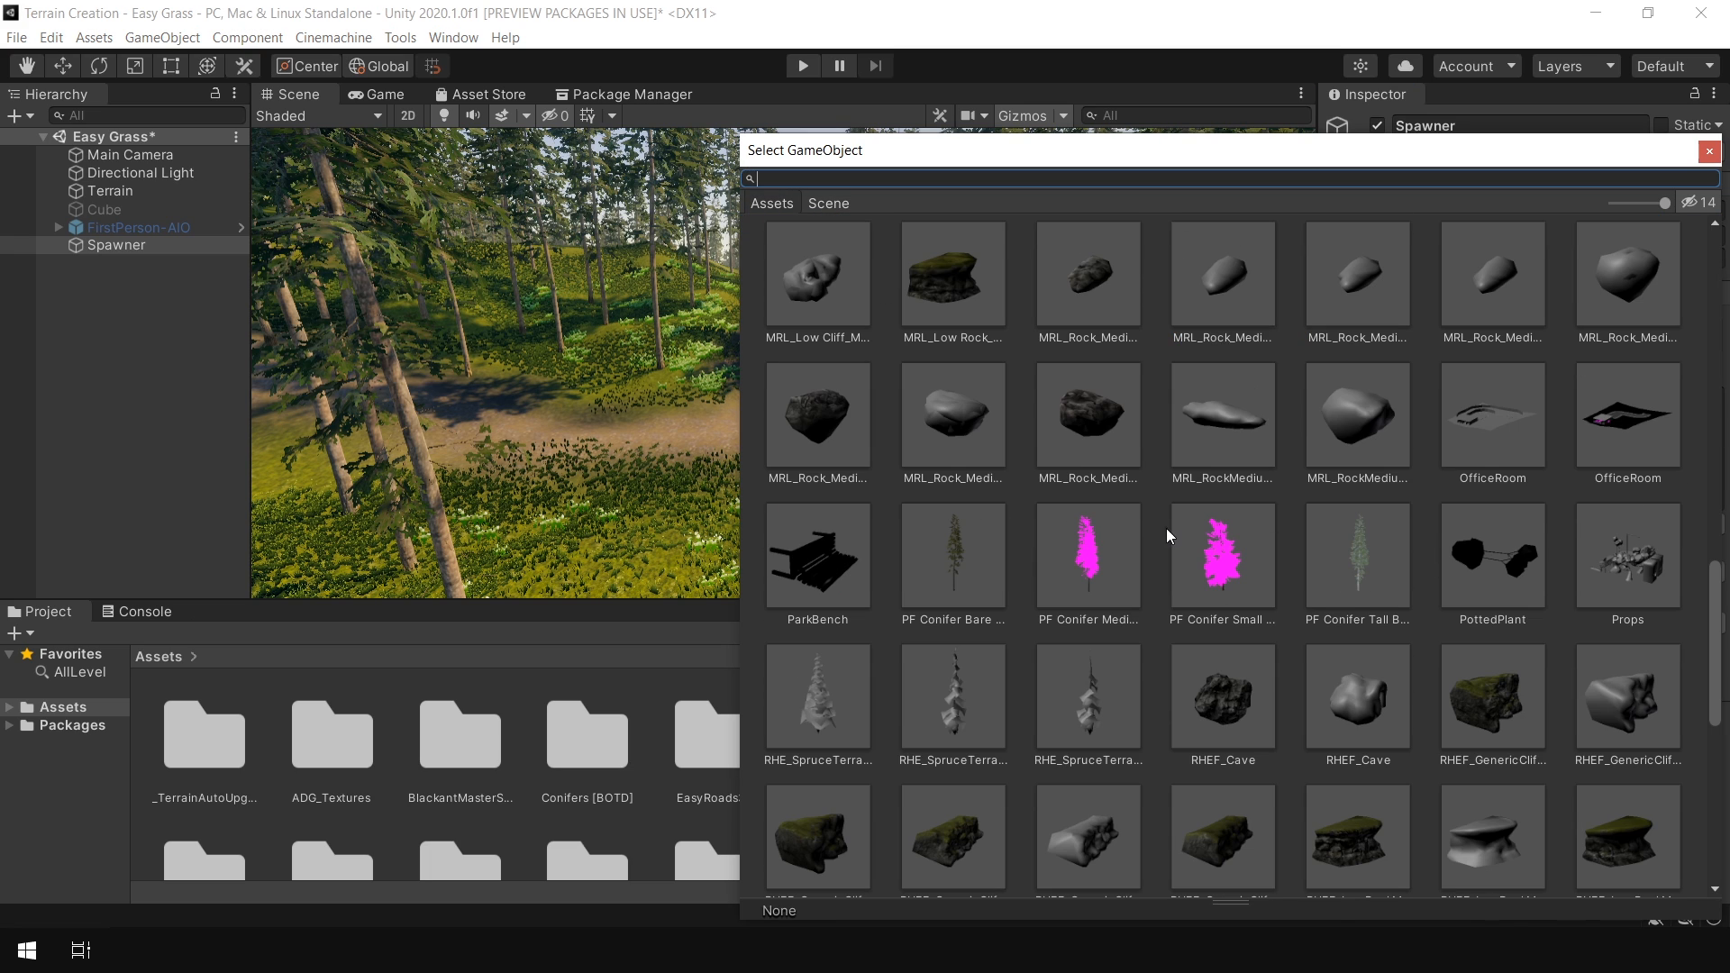
double_click(957, 543)
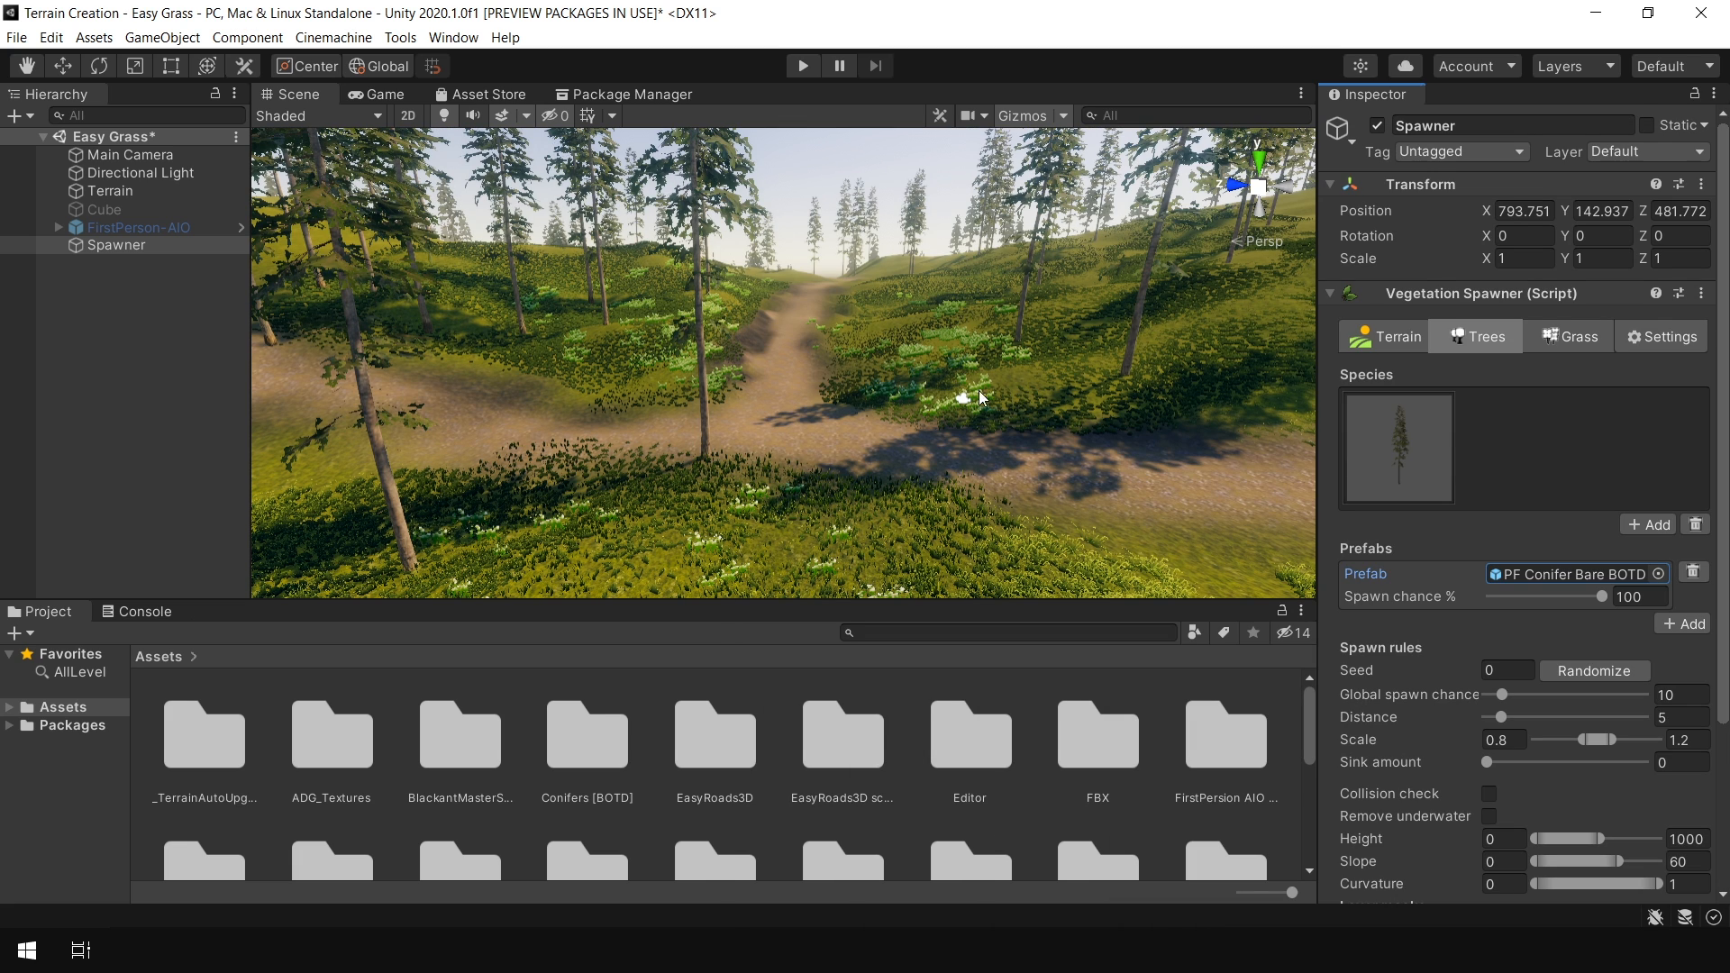
Set the conifer's spawn chance to 100% and randomize the spawn seed several times
scroll(1004, 393, down, 8)
right_drag(1002, 393, 1172, 487)
click(1600, 597)
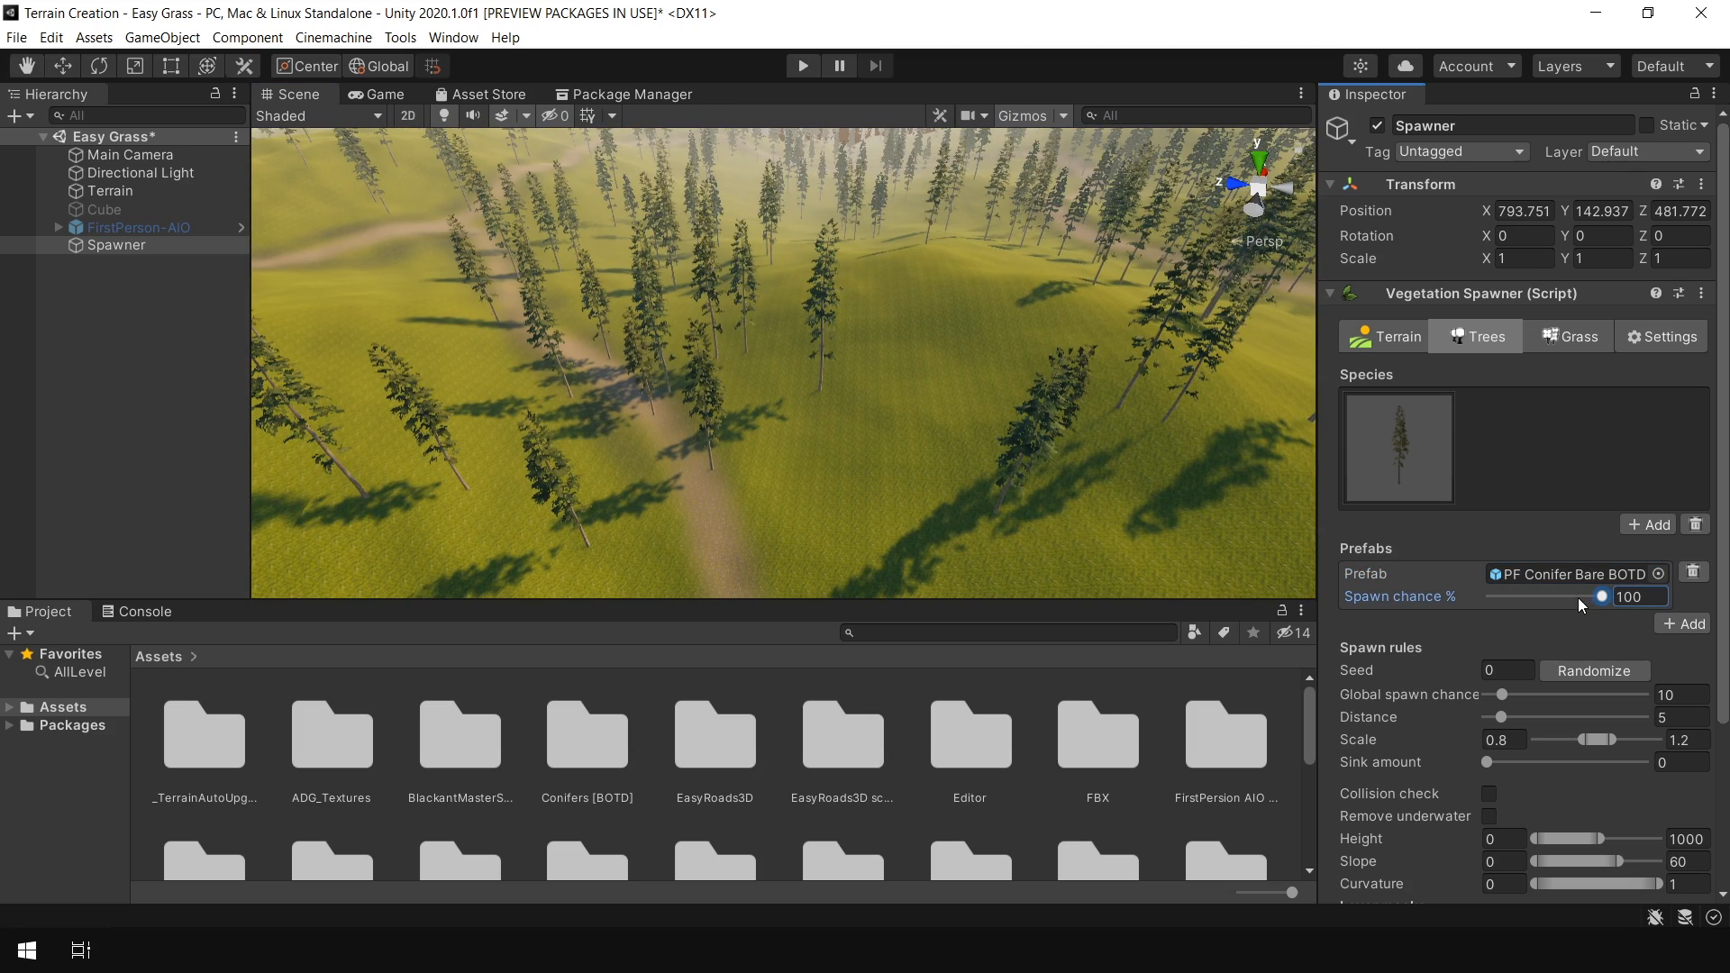
drag(1597, 598, 1645, 609)
click(1603, 668)
click(1603, 669)
click(1604, 668)
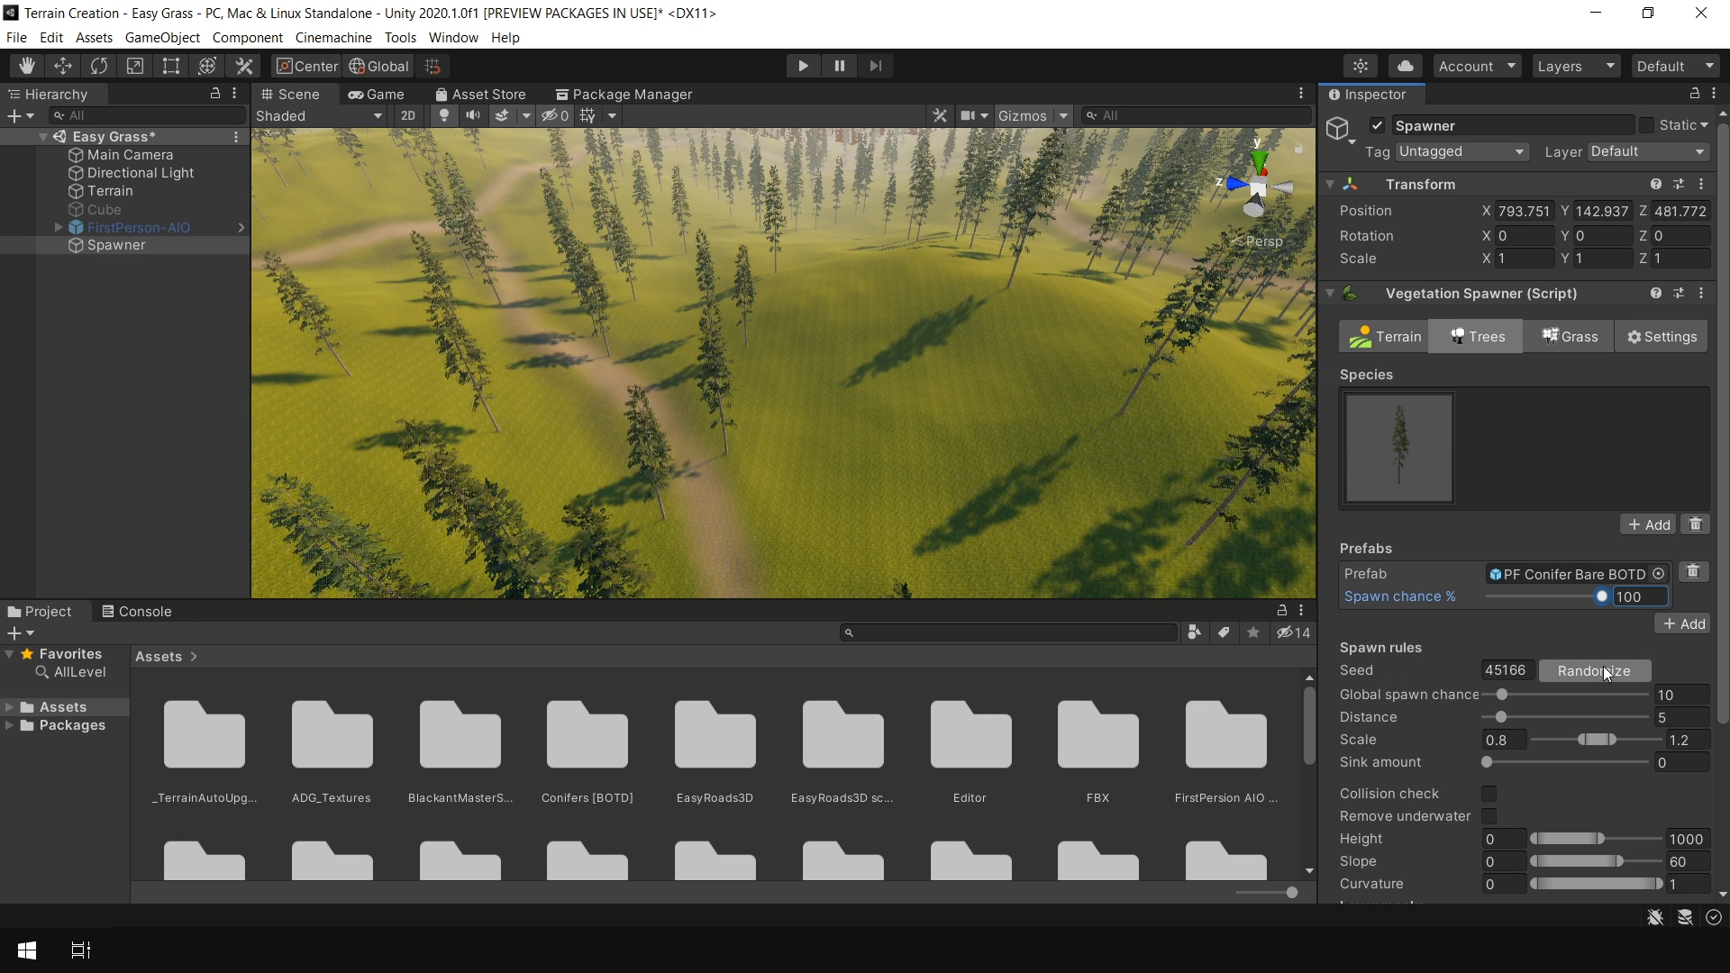
click(1603, 671)
click(1603, 671)
Enable collision check in the tree spawn rules
scroll(1510, 515, down, 3)
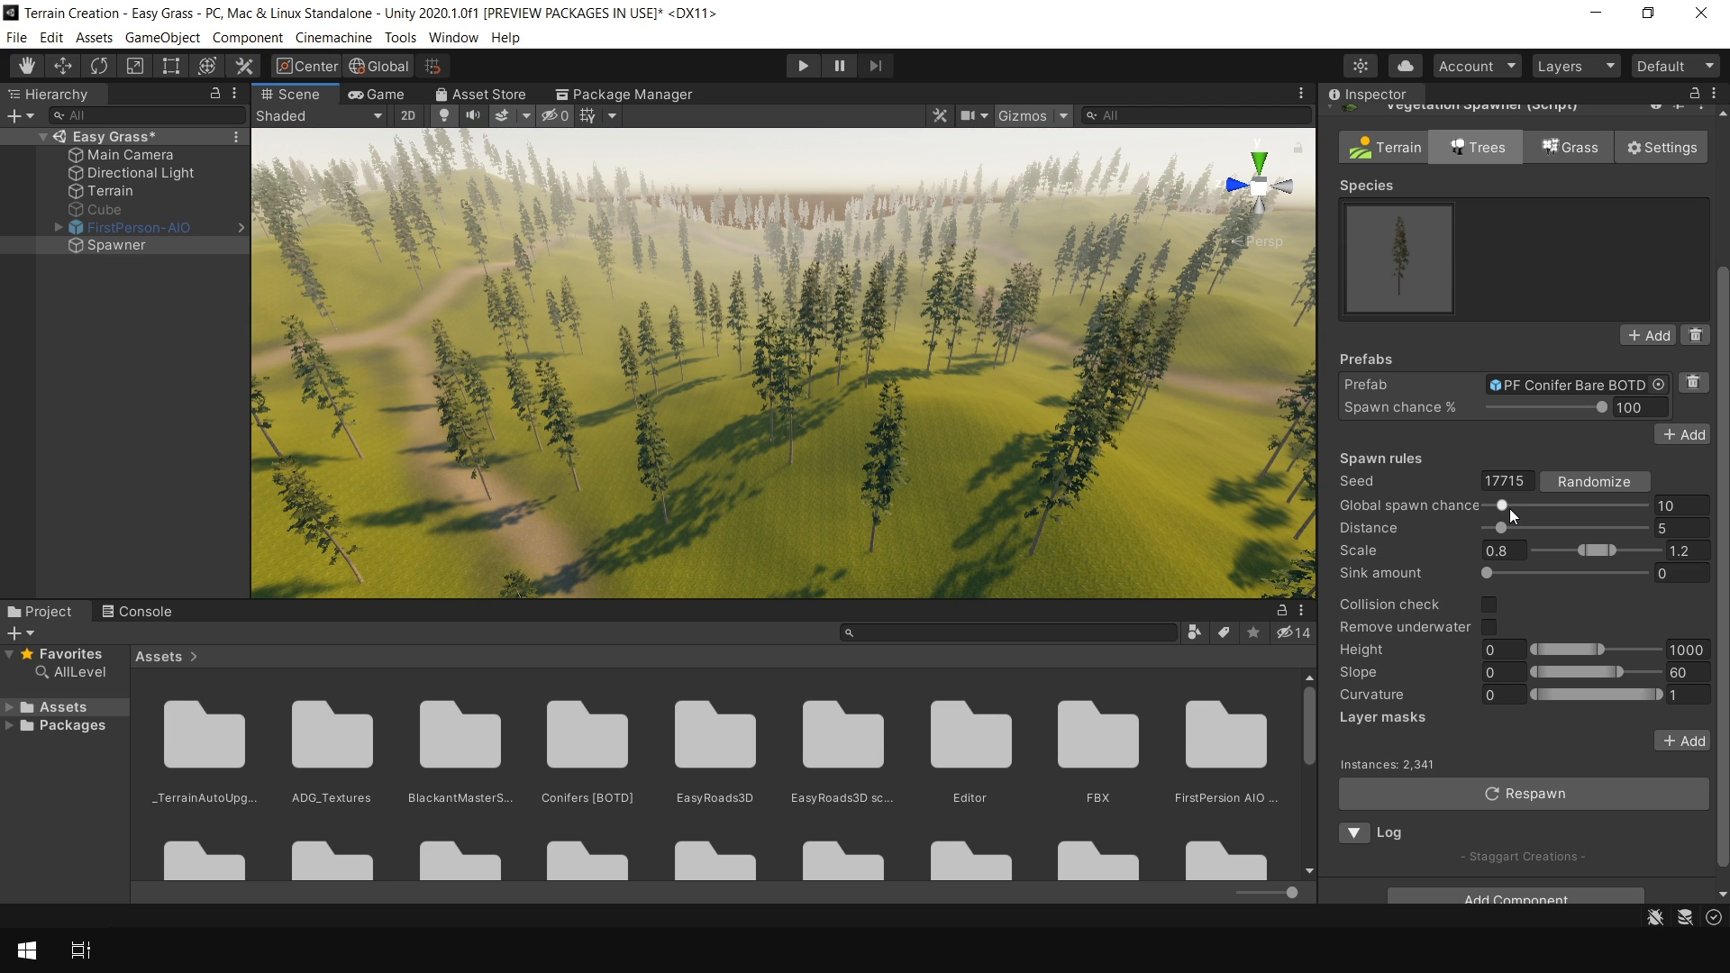
drag(1507, 505, 1496, 539)
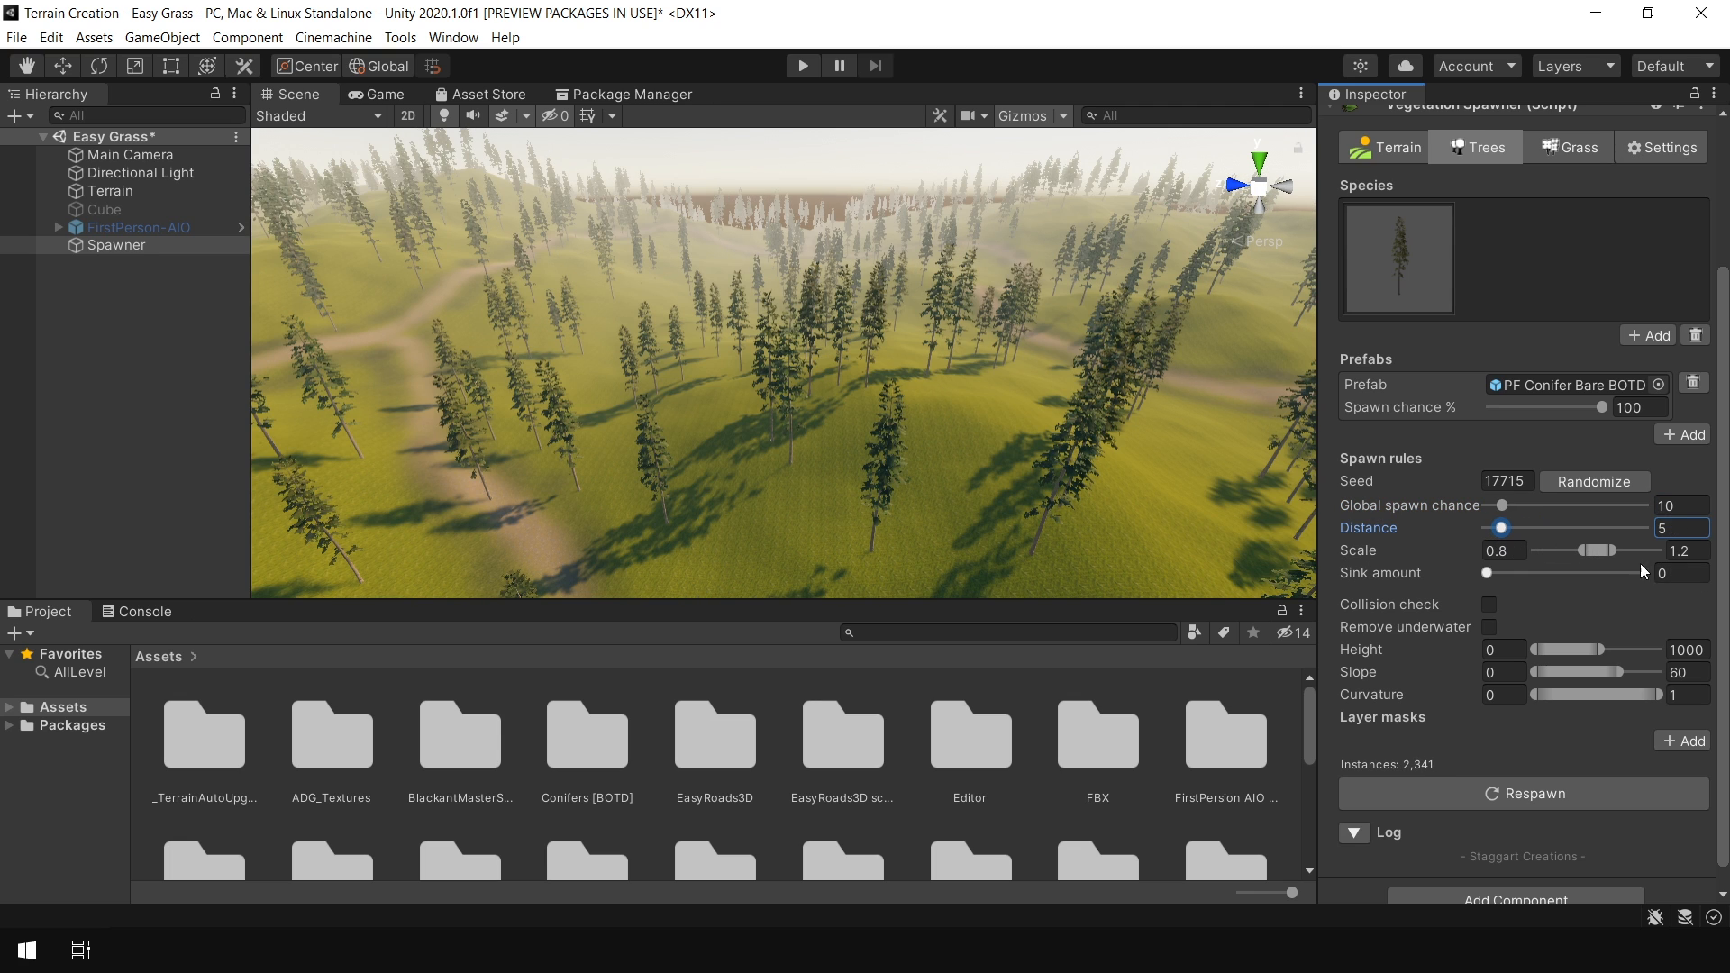
drag(1597, 558, 1523, 591)
click(1489, 604)
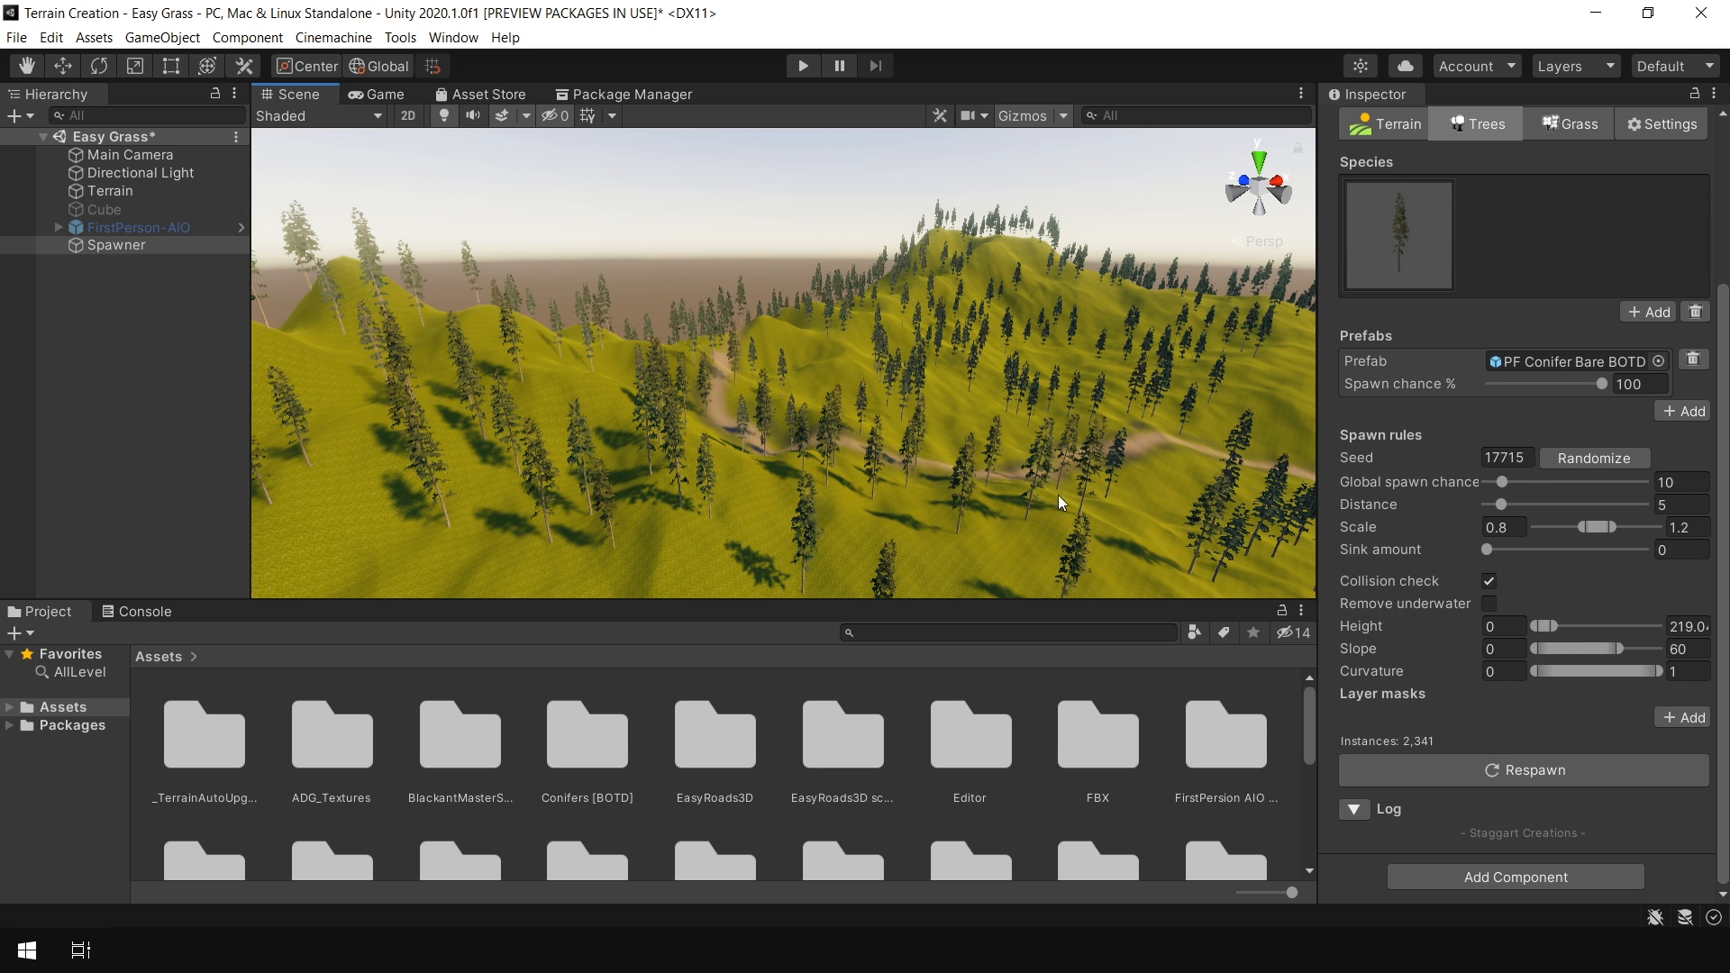
Tune the tree spawn rules to a height range of about 0–771, slope about 0–28 and global spawn chance about 34
mouse_move(1552, 625)
mouse_down()
mouse_move(1619, 625)
mouse_move(1554, 630)
mouse_up()
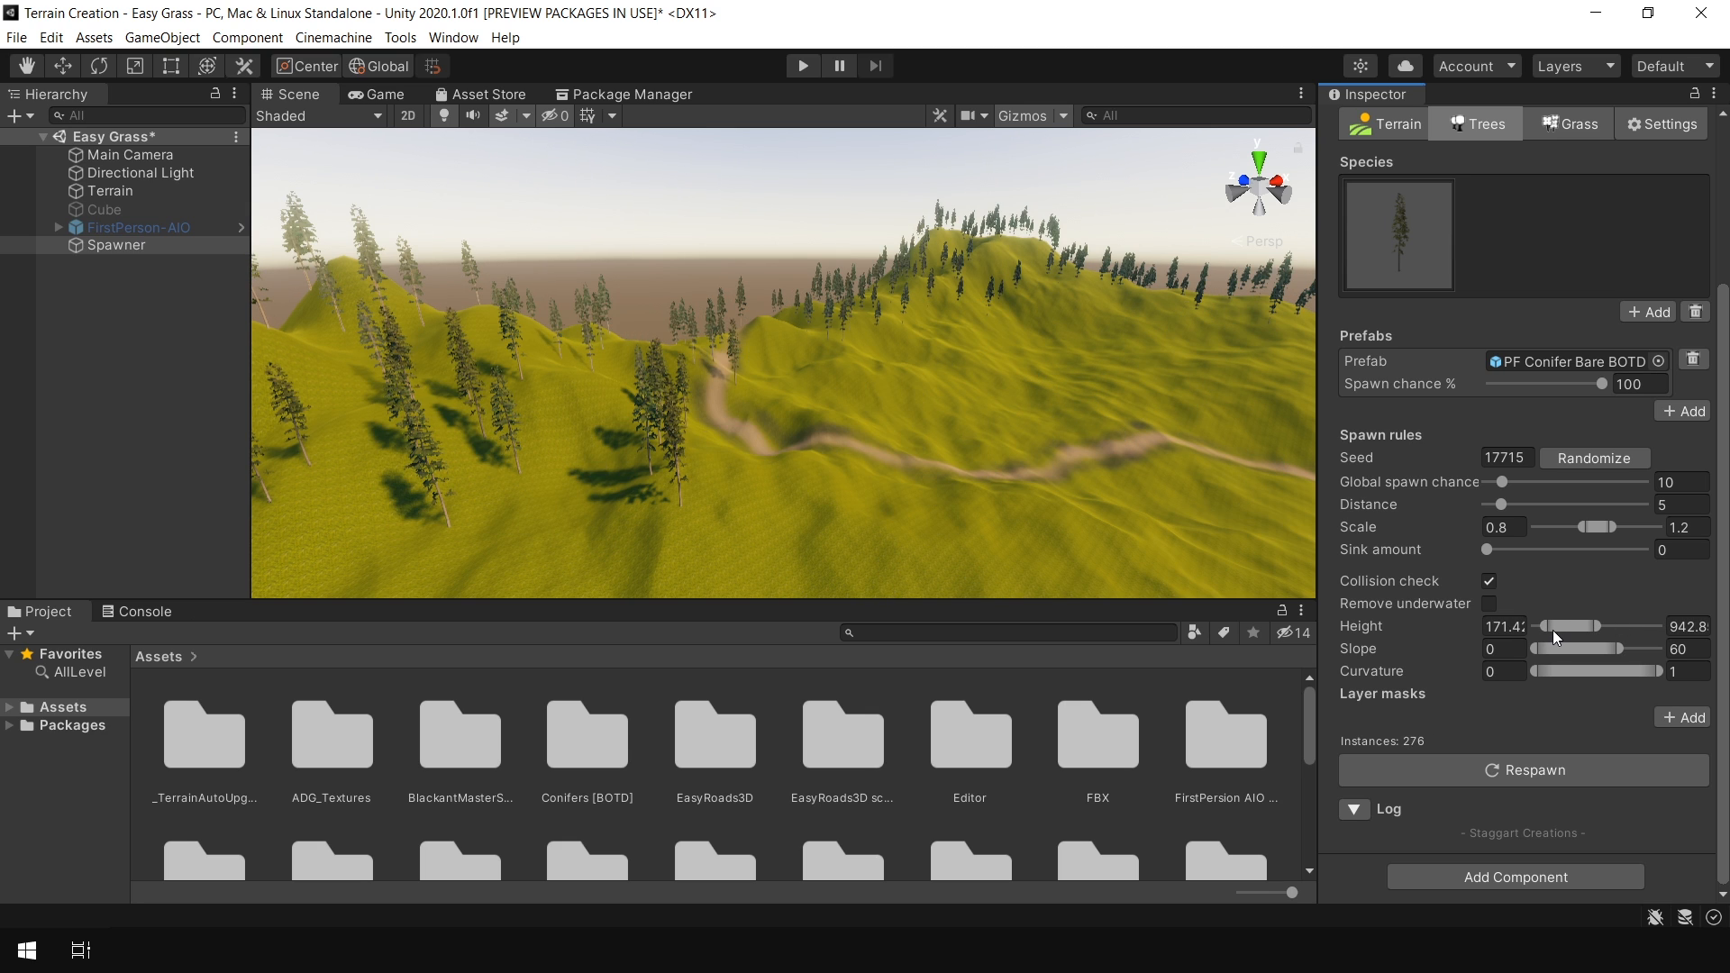
scroll(892, 371, down, 4)
alt+drag(1031, 330, 742, 339)
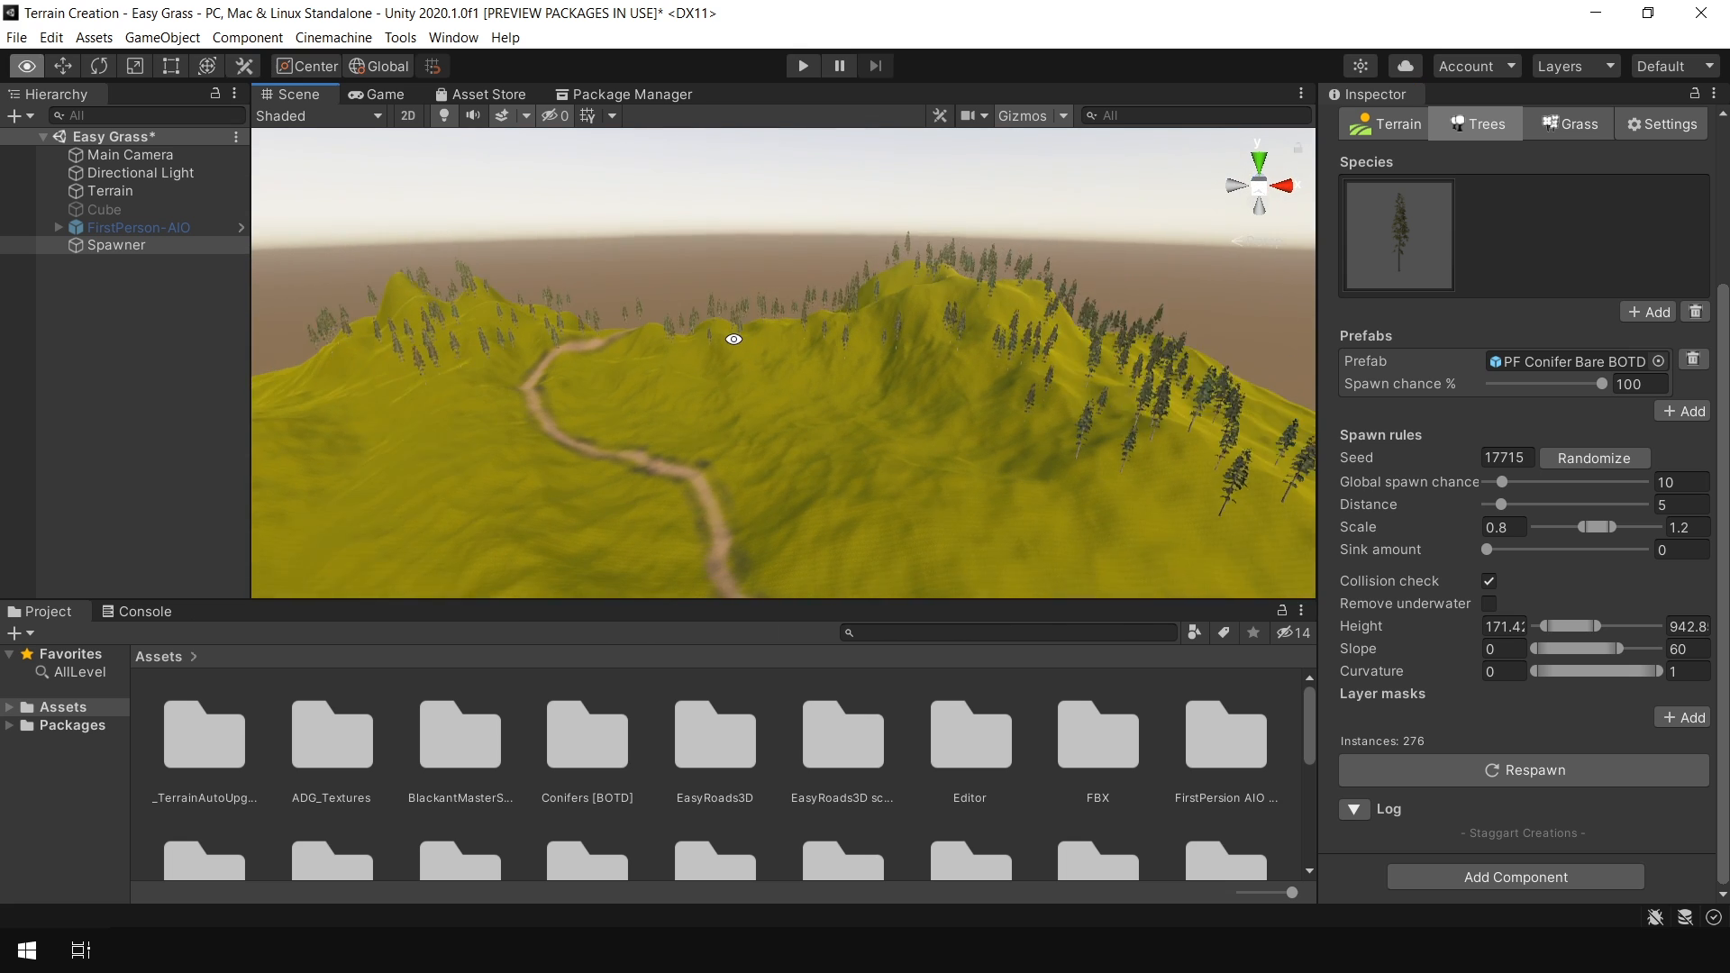
alt+drag(831, 295, 1093, 290)
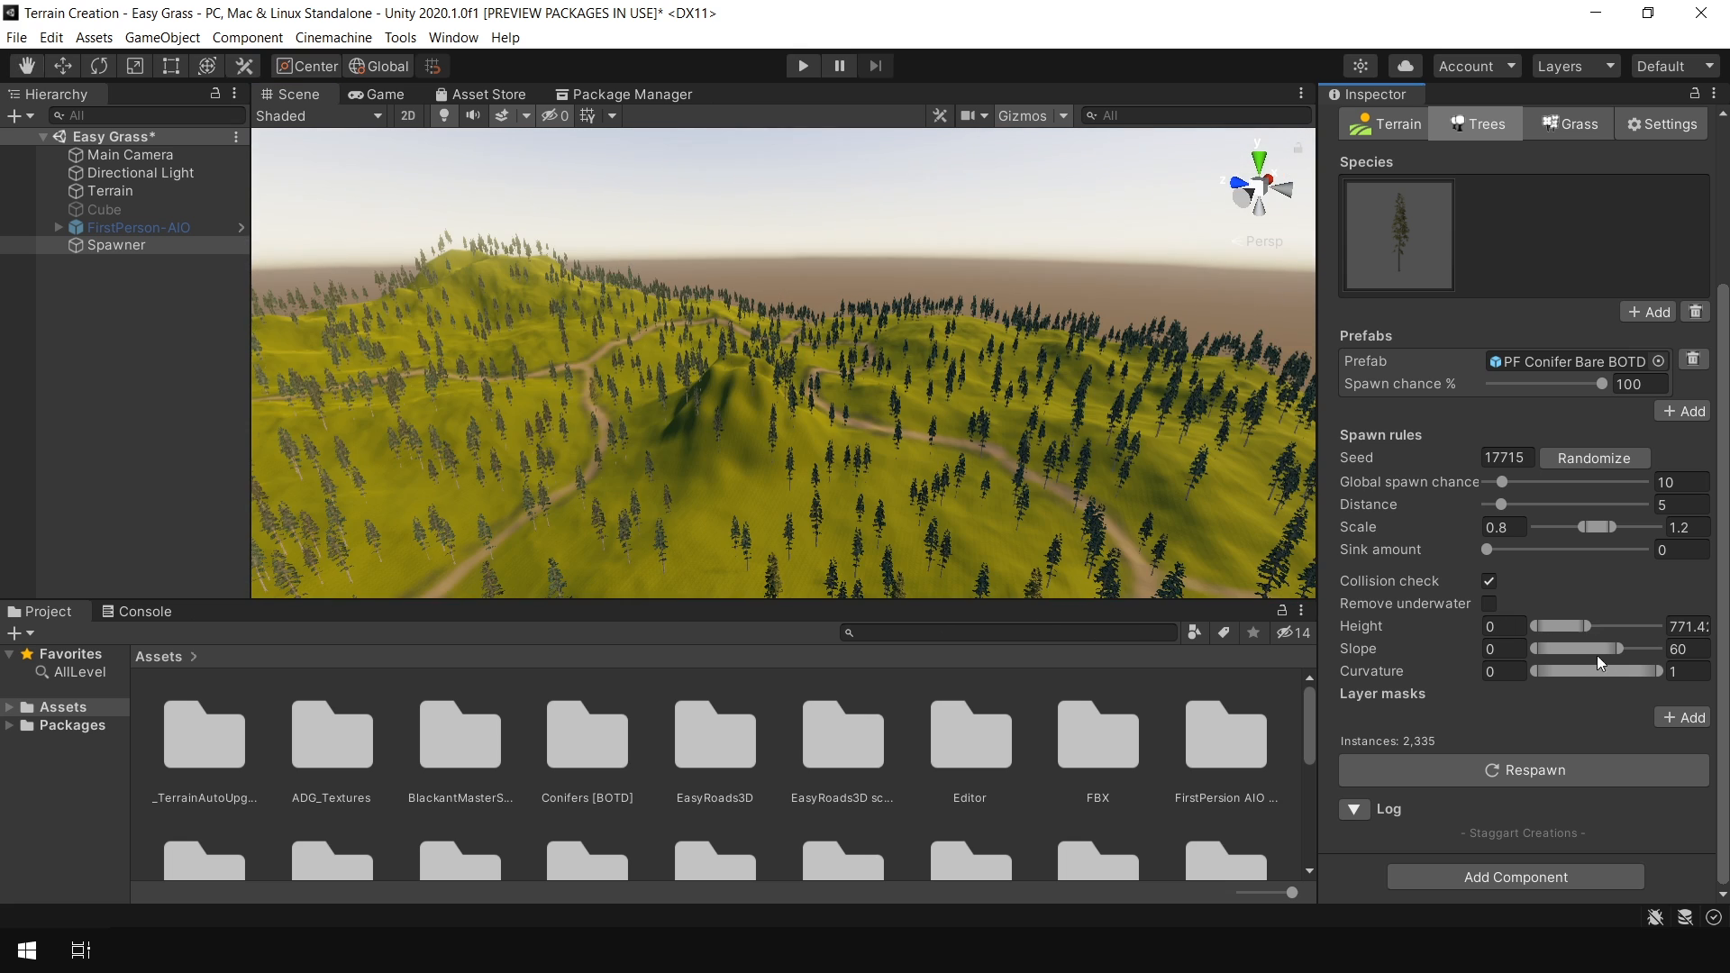
drag(1619, 649, 1575, 656)
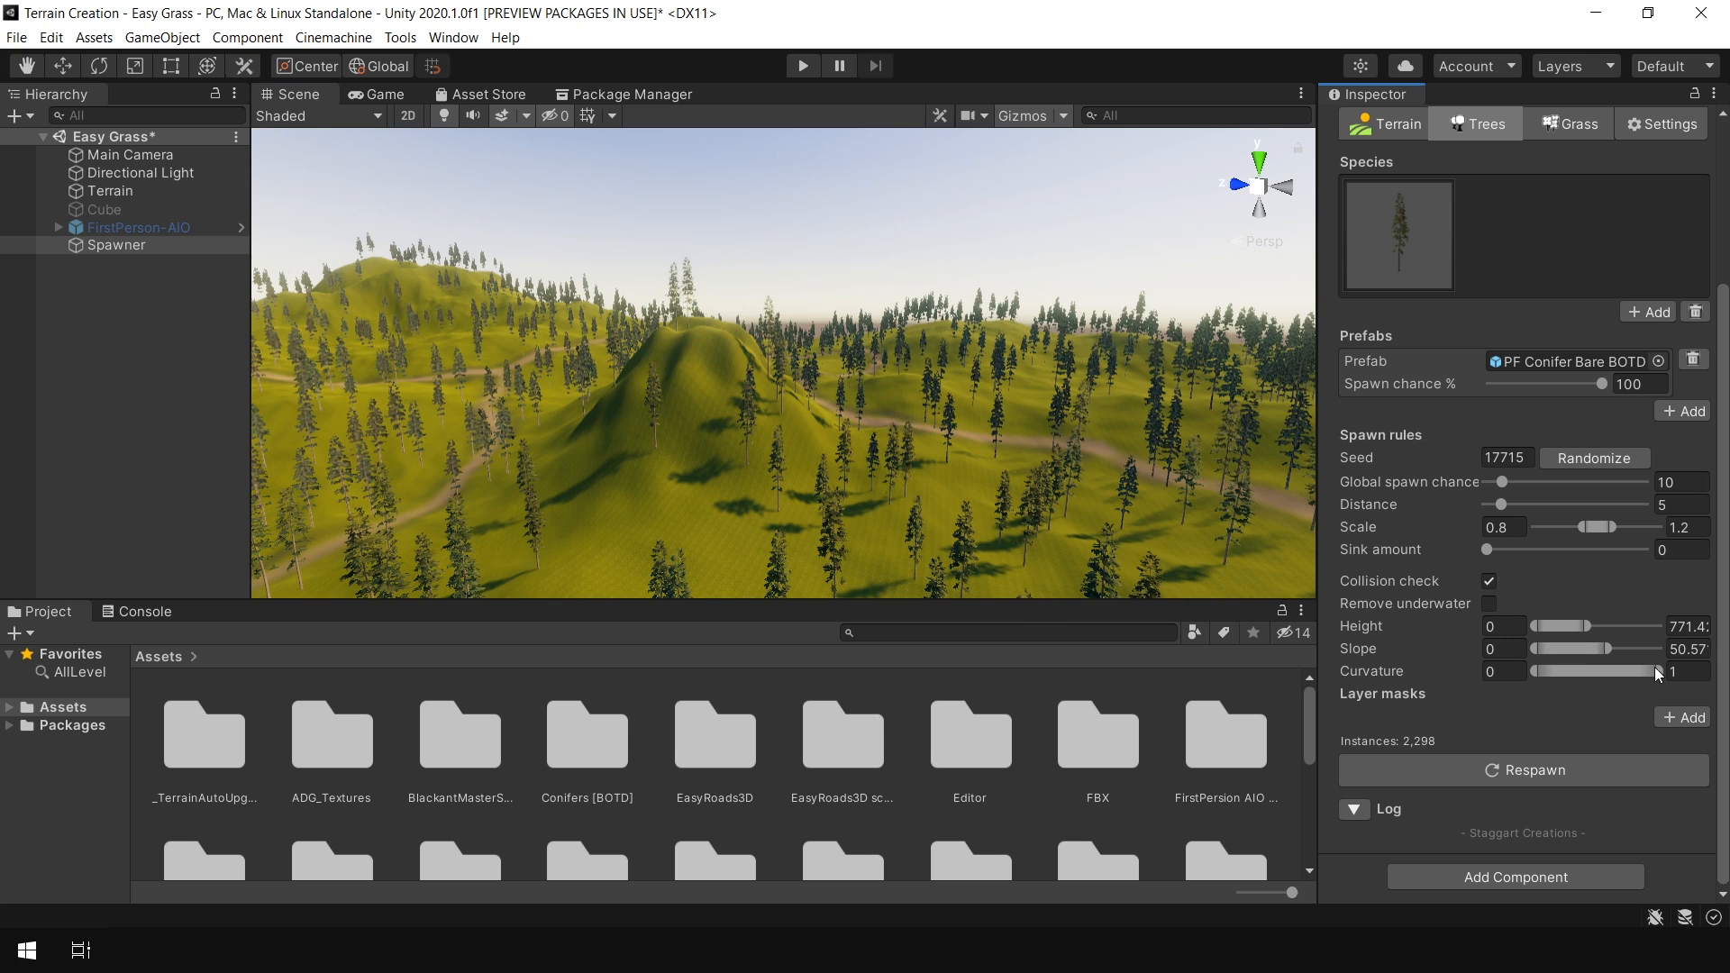
drag(1643, 674, 1699, 678)
drag(1586, 653, 1579, 649)
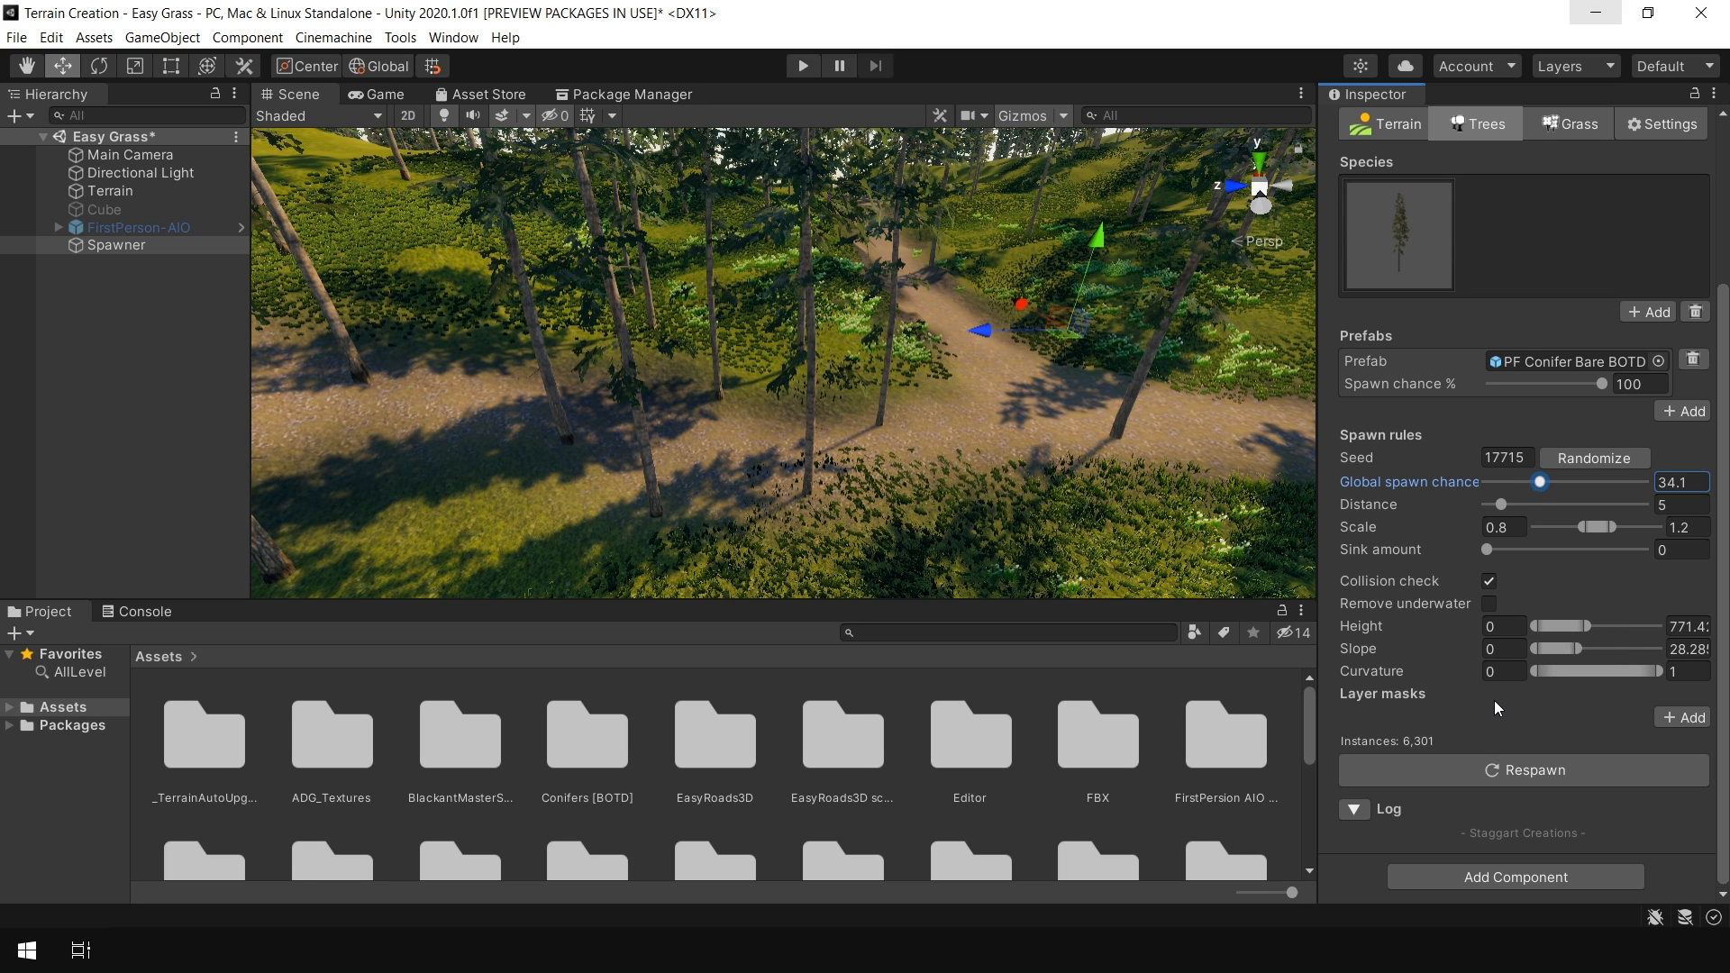
click(1684, 718)
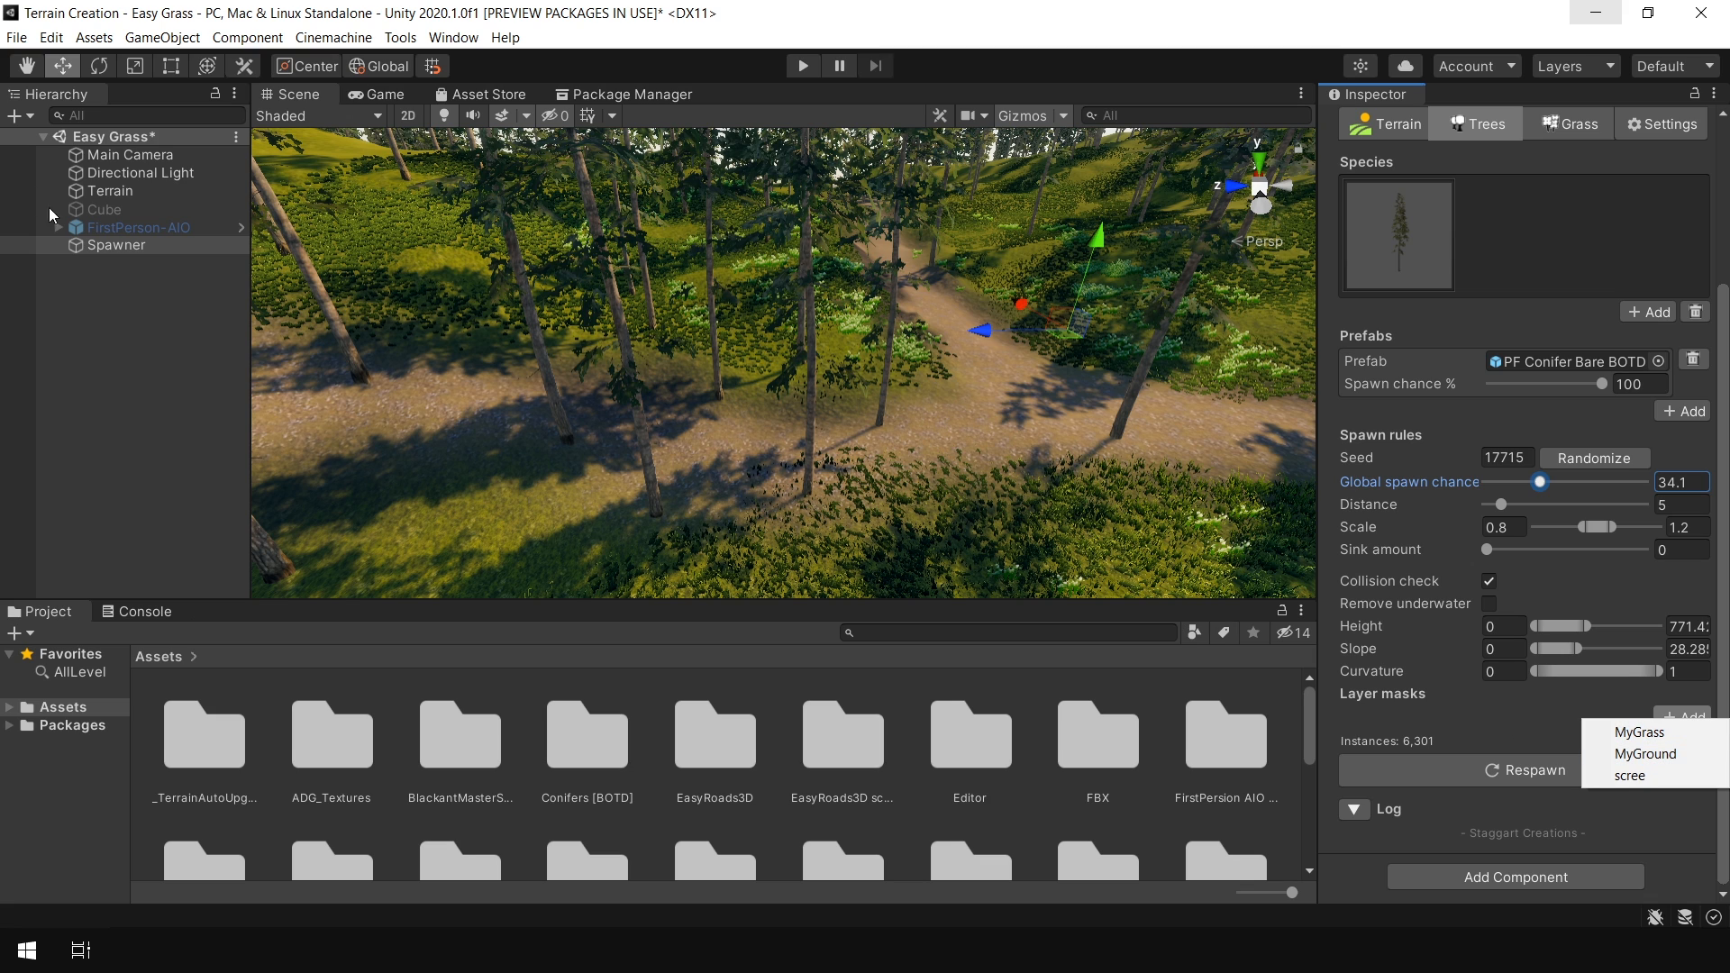
click(133, 262)
Examine the terrain's paint texture layers and brush settings in the Paint Texture tool
click(105, 190)
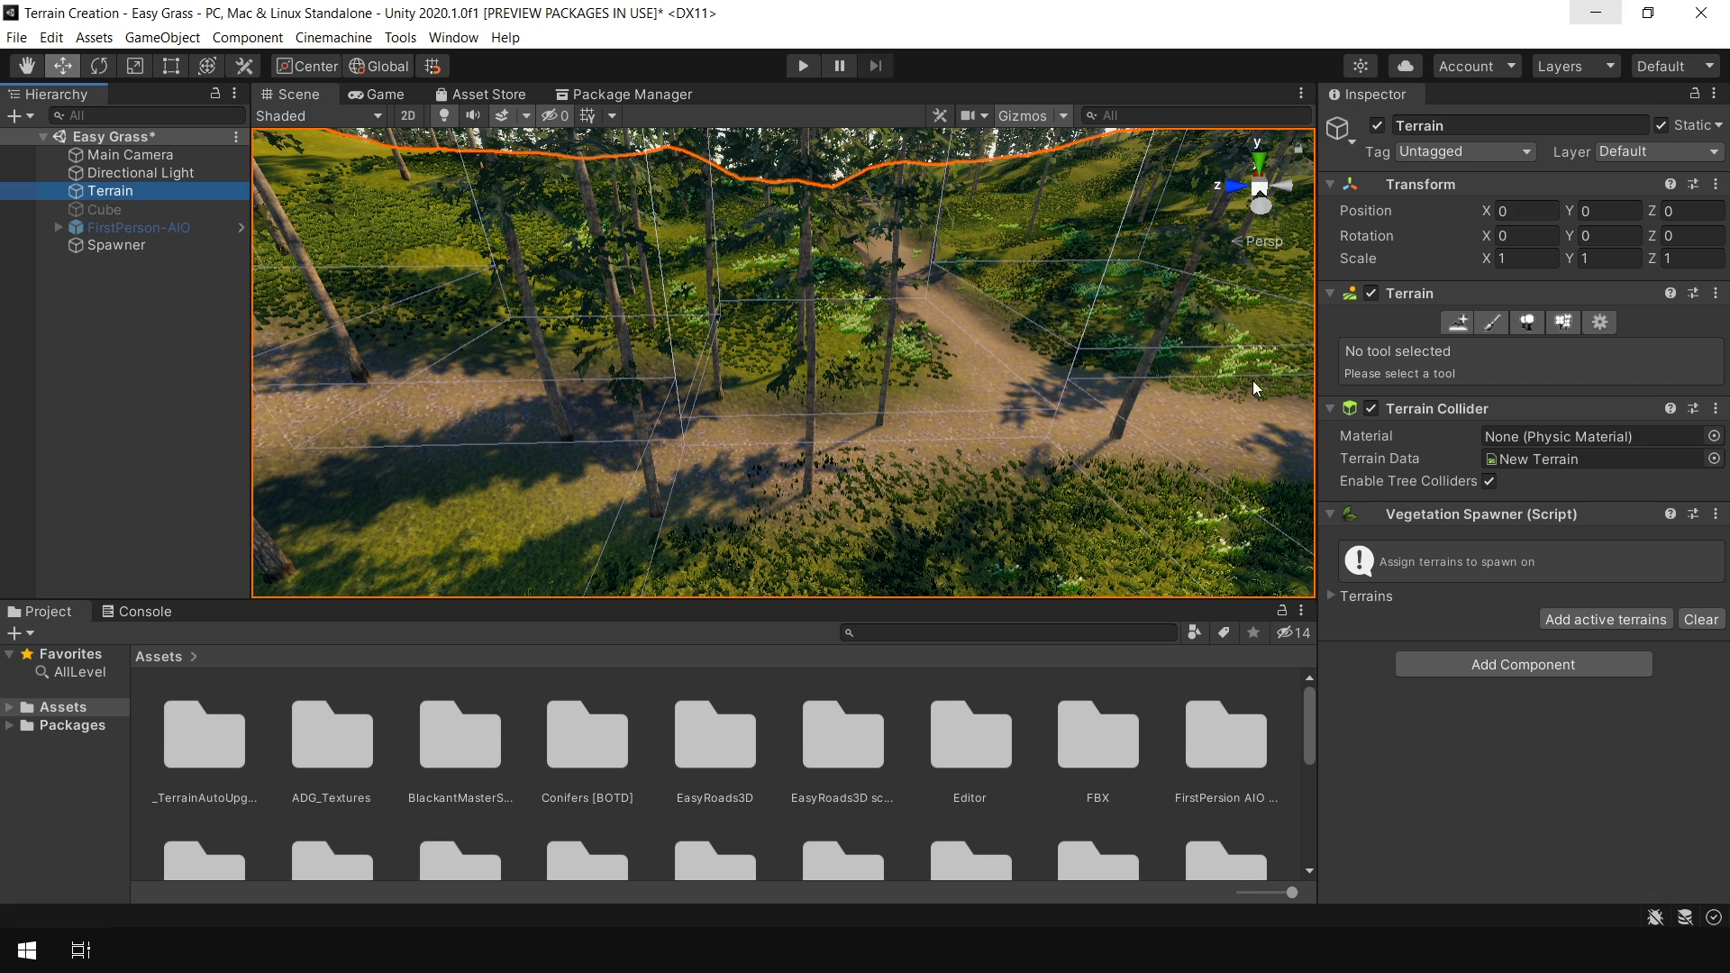
click(1492, 322)
scroll(1542, 668, down, 15)
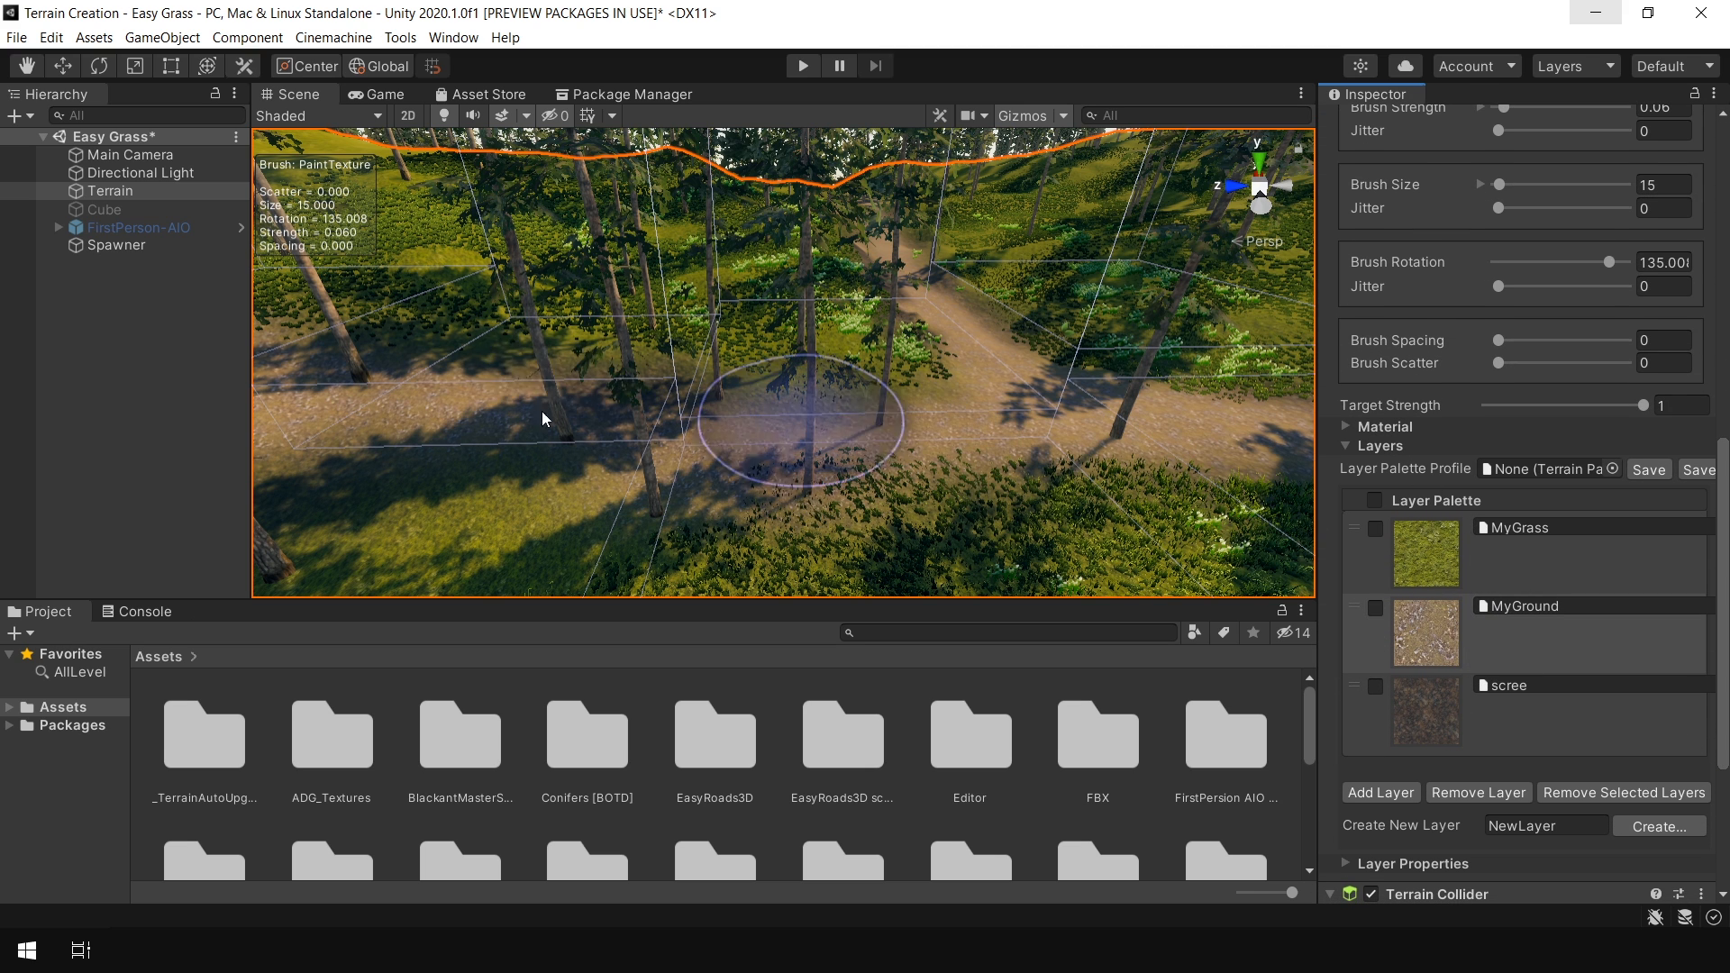
middle_drag(703, 444, 843, 474)
key(s)
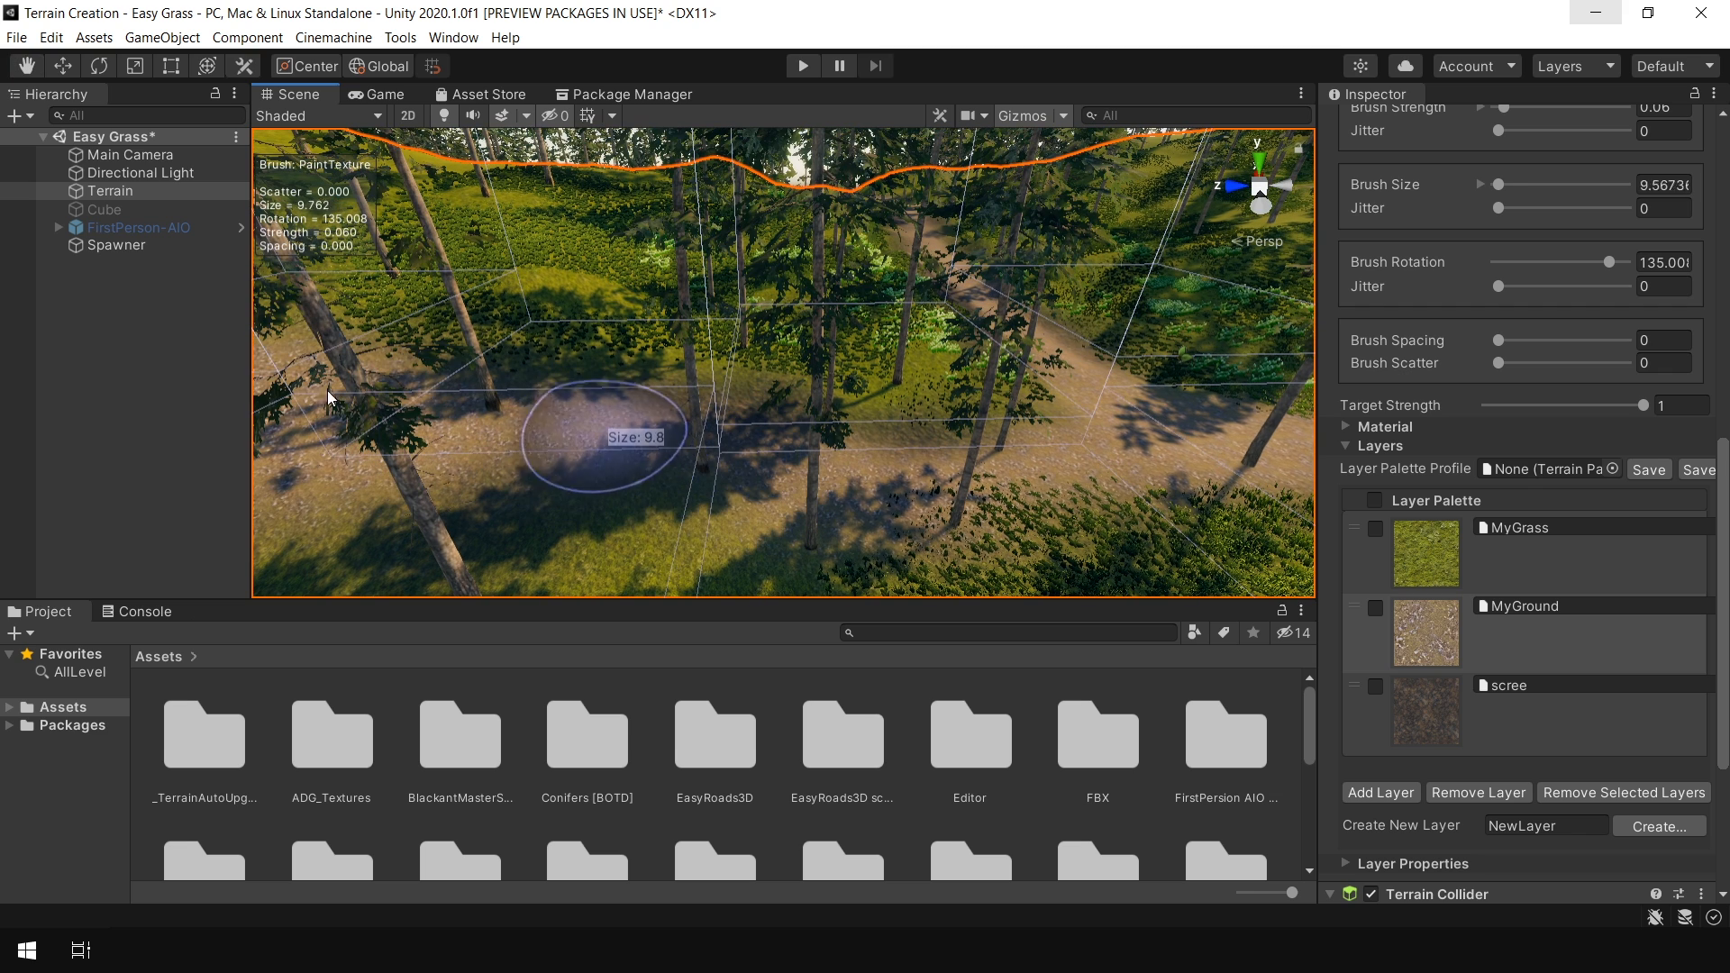
key(s)
mouse_move(672, 487)
mouse_down()
mouse_move(1085, 506)
mouse_move(732, 484)
mouse_up()
click(76, 290)
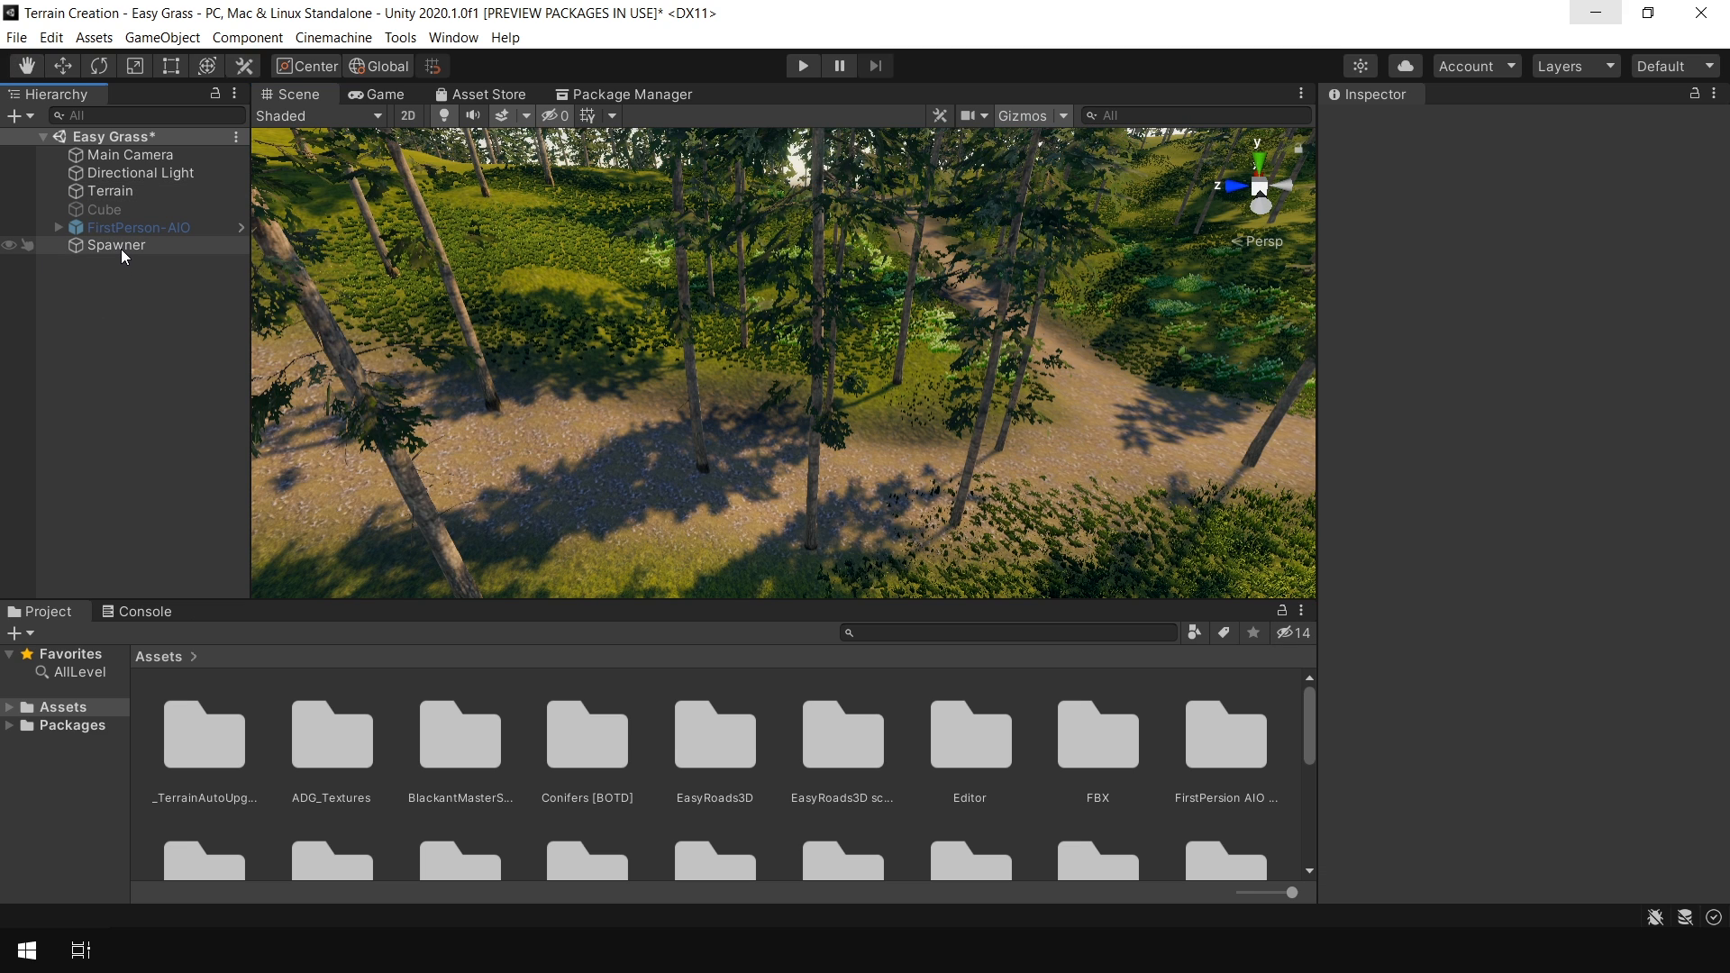
Select the Spawner, add the MyGrass layer mask to the tree spawn rules and respawn the trees
click(121, 245)
drag(1722, 623, 1723, 793)
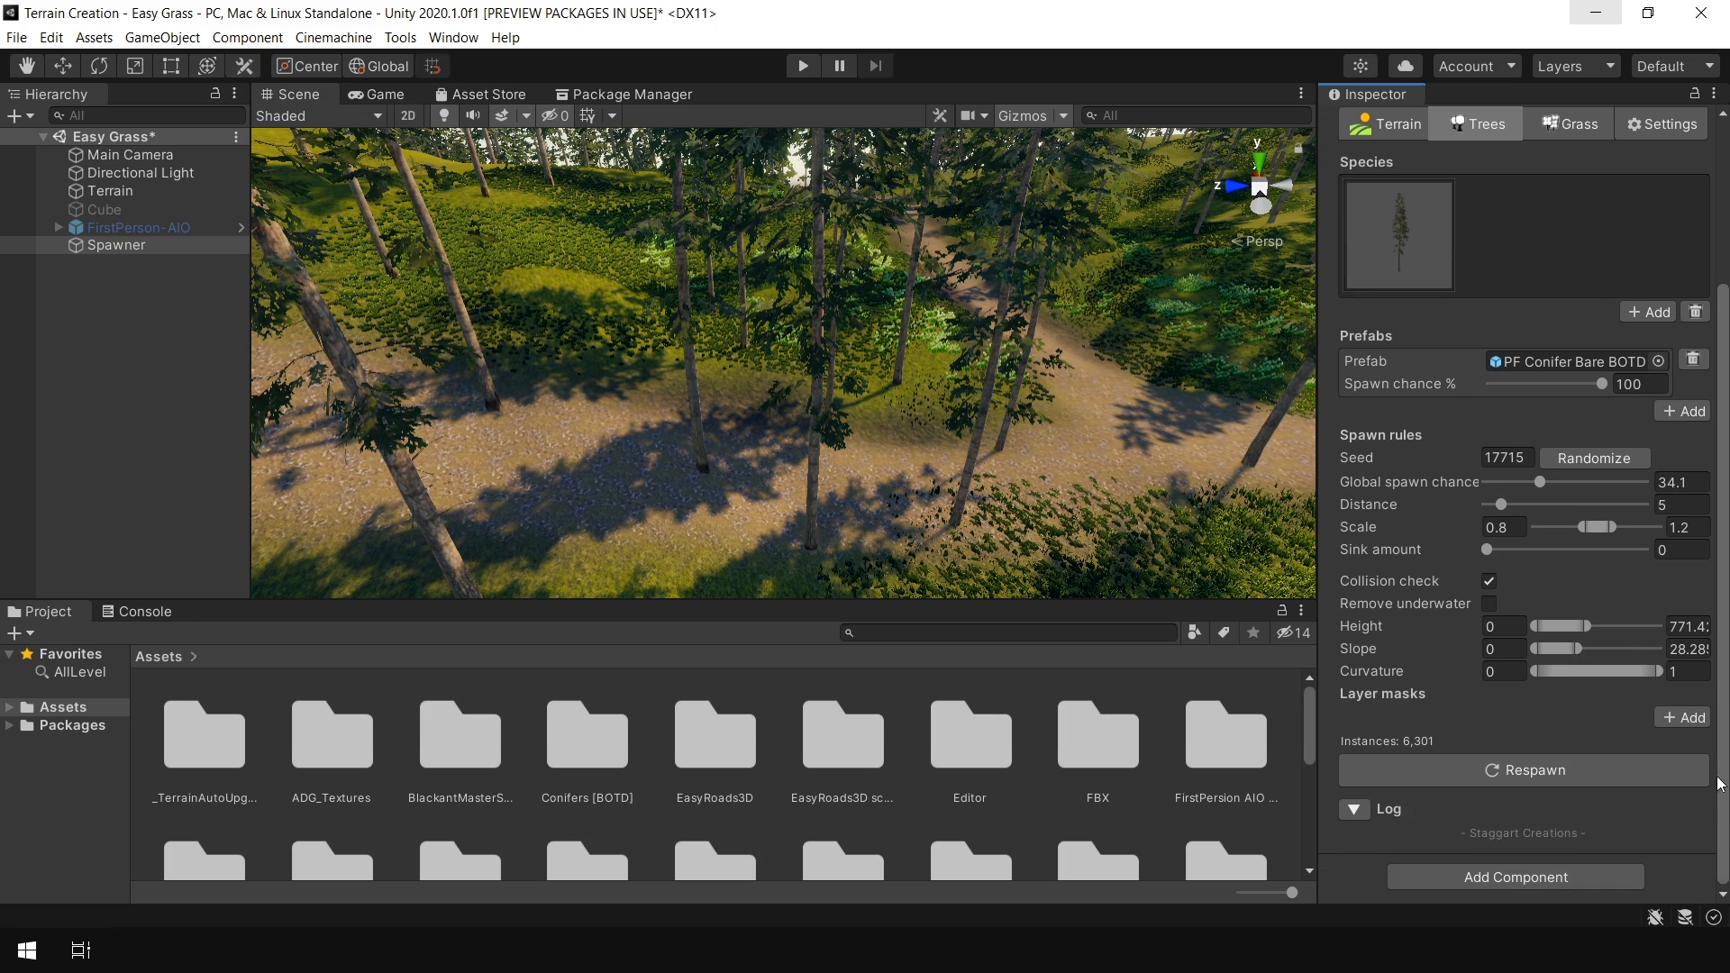
click(1681, 717)
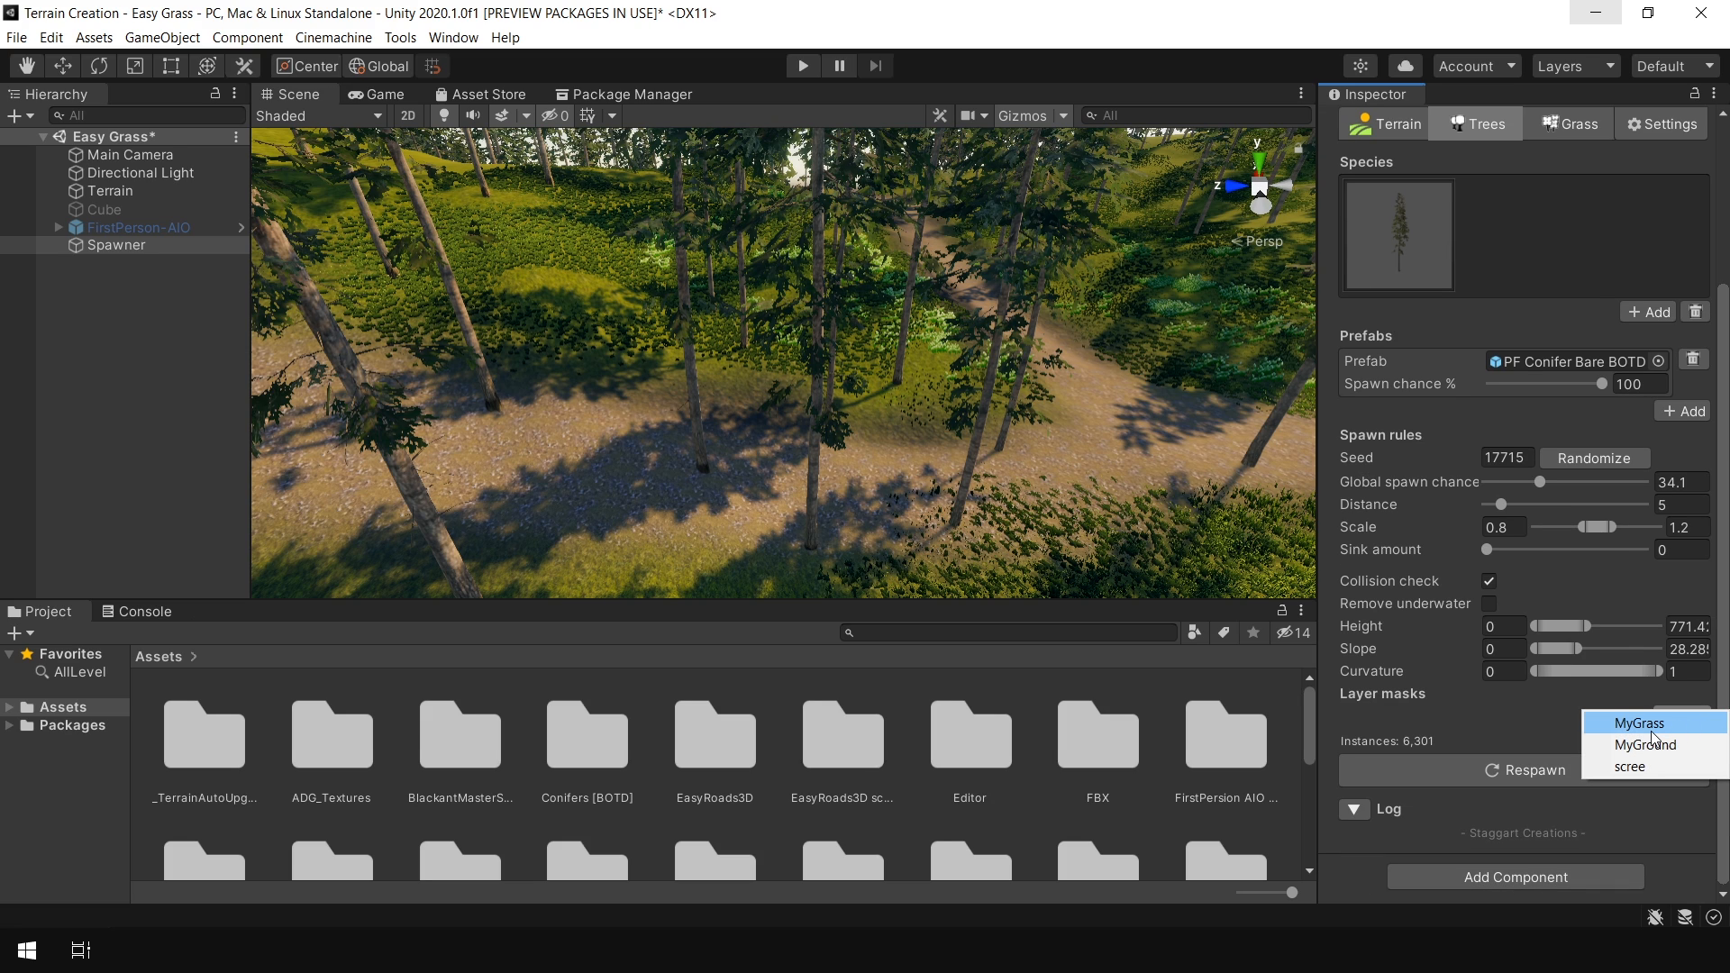
click(1653, 742)
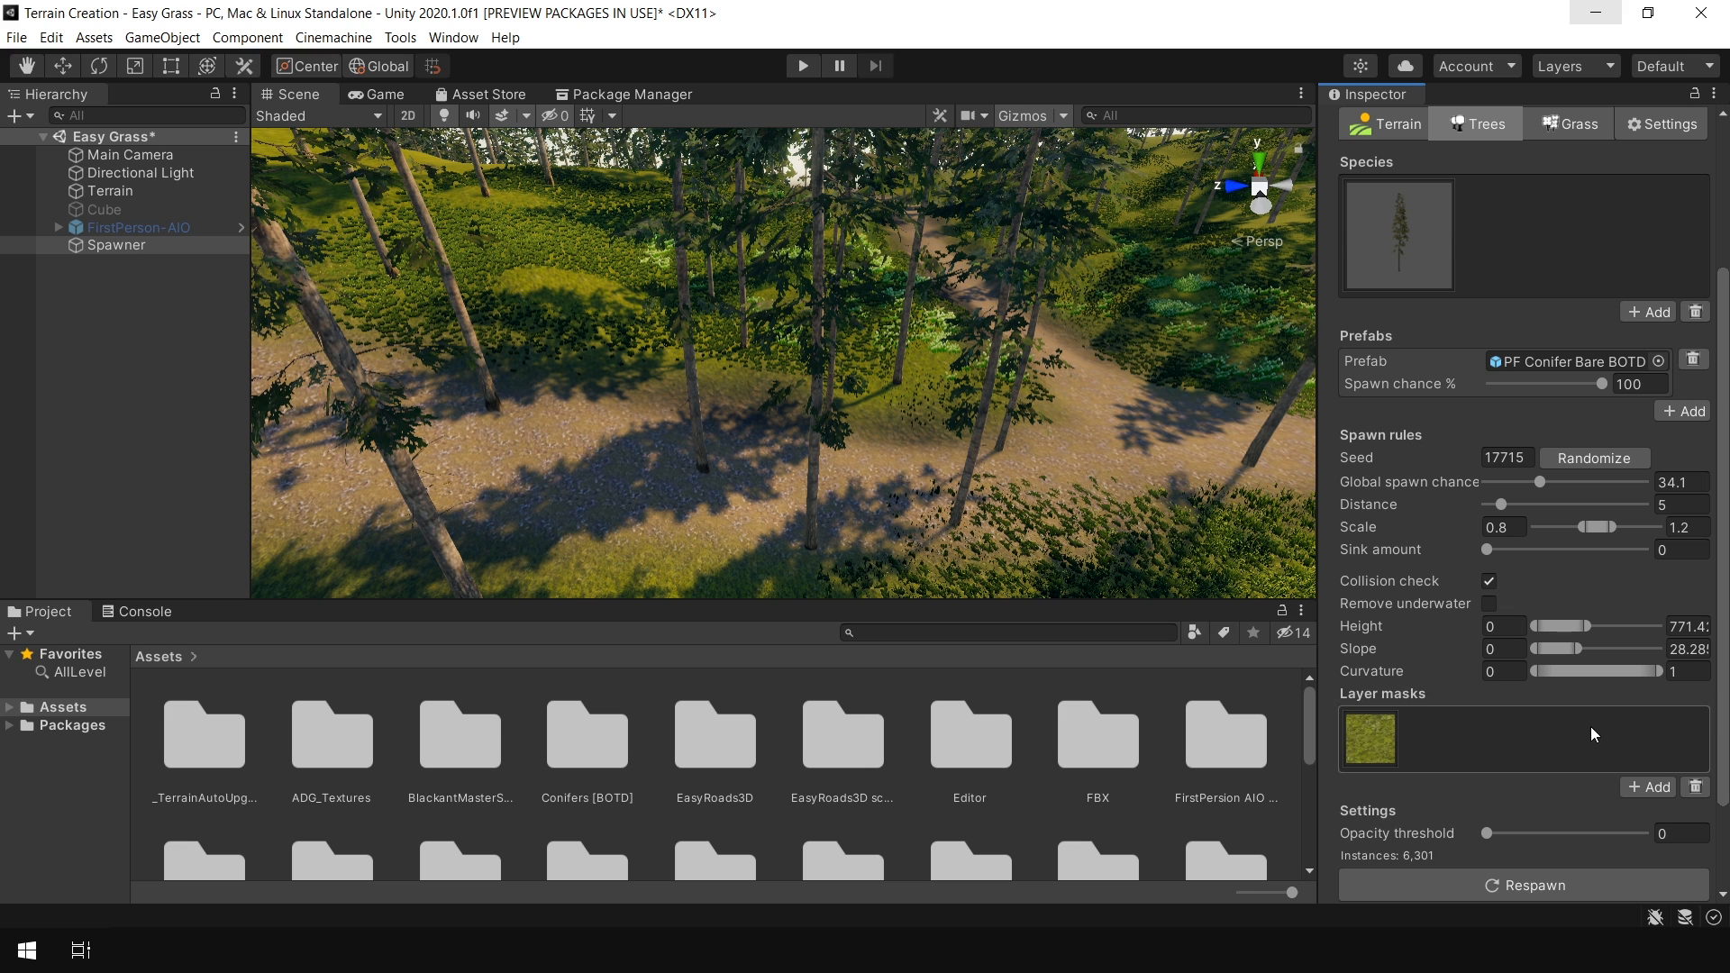
click(1561, 889)
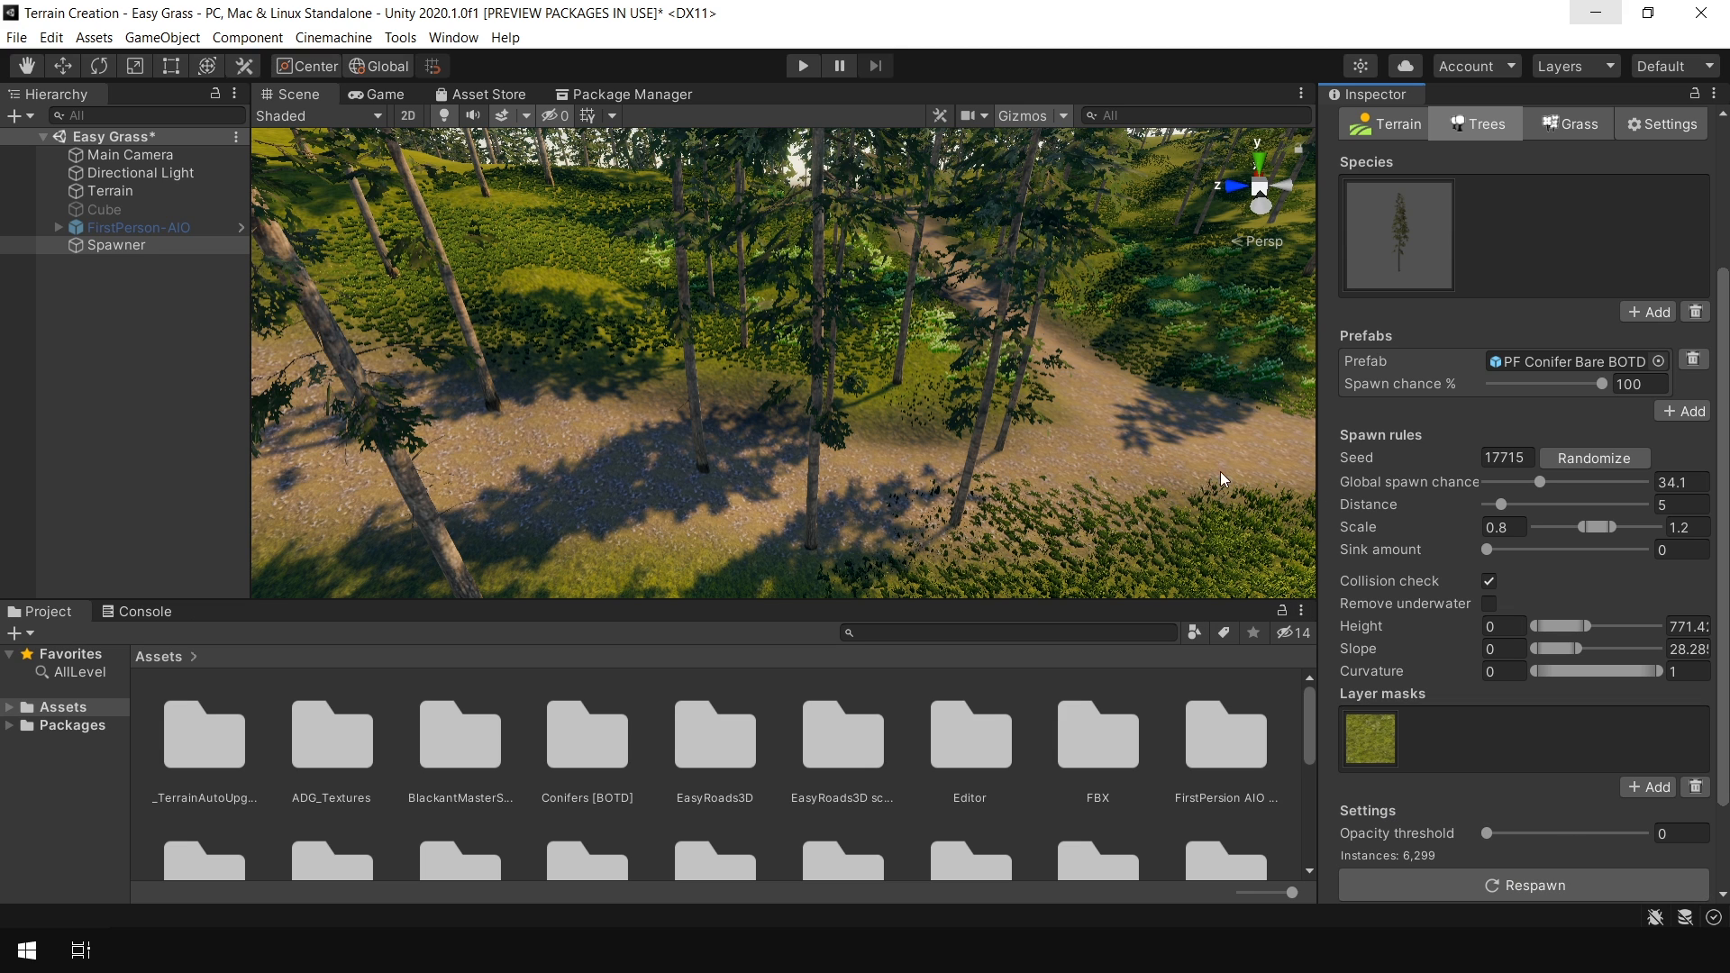
Raise the layer mask opacity threshold to about 0.25 and respawn the trees
middle_drag(1117, 475, 888, 457)
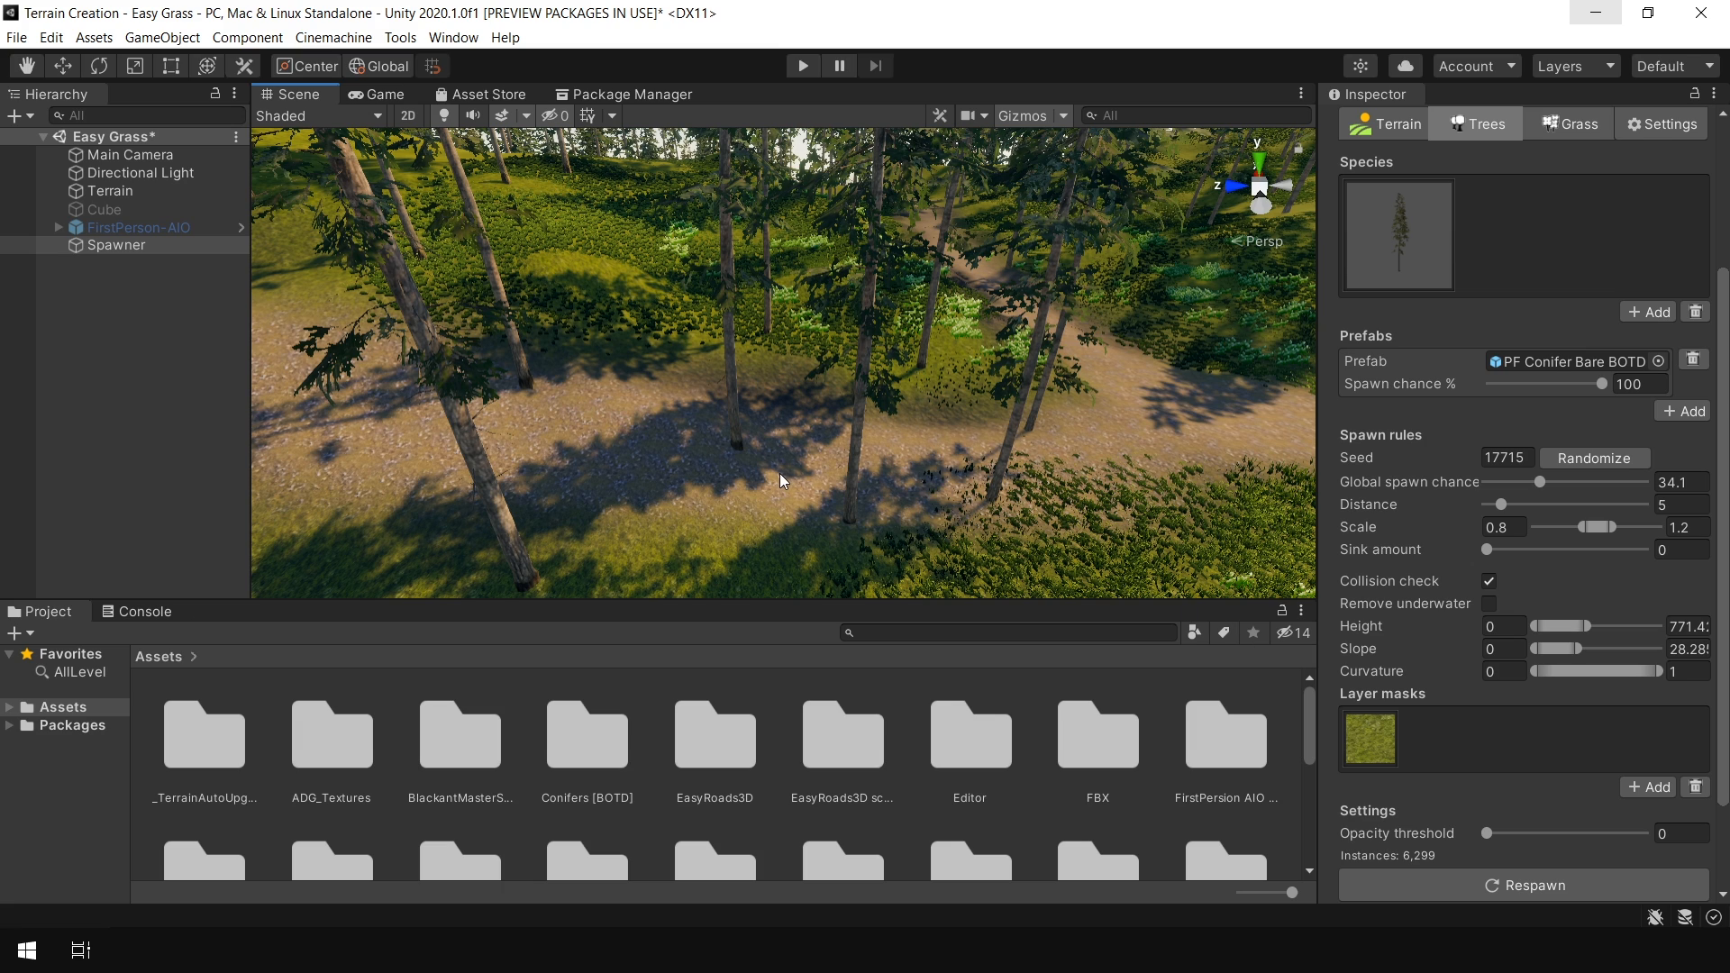
drag(1489, 834, 1512, 836)
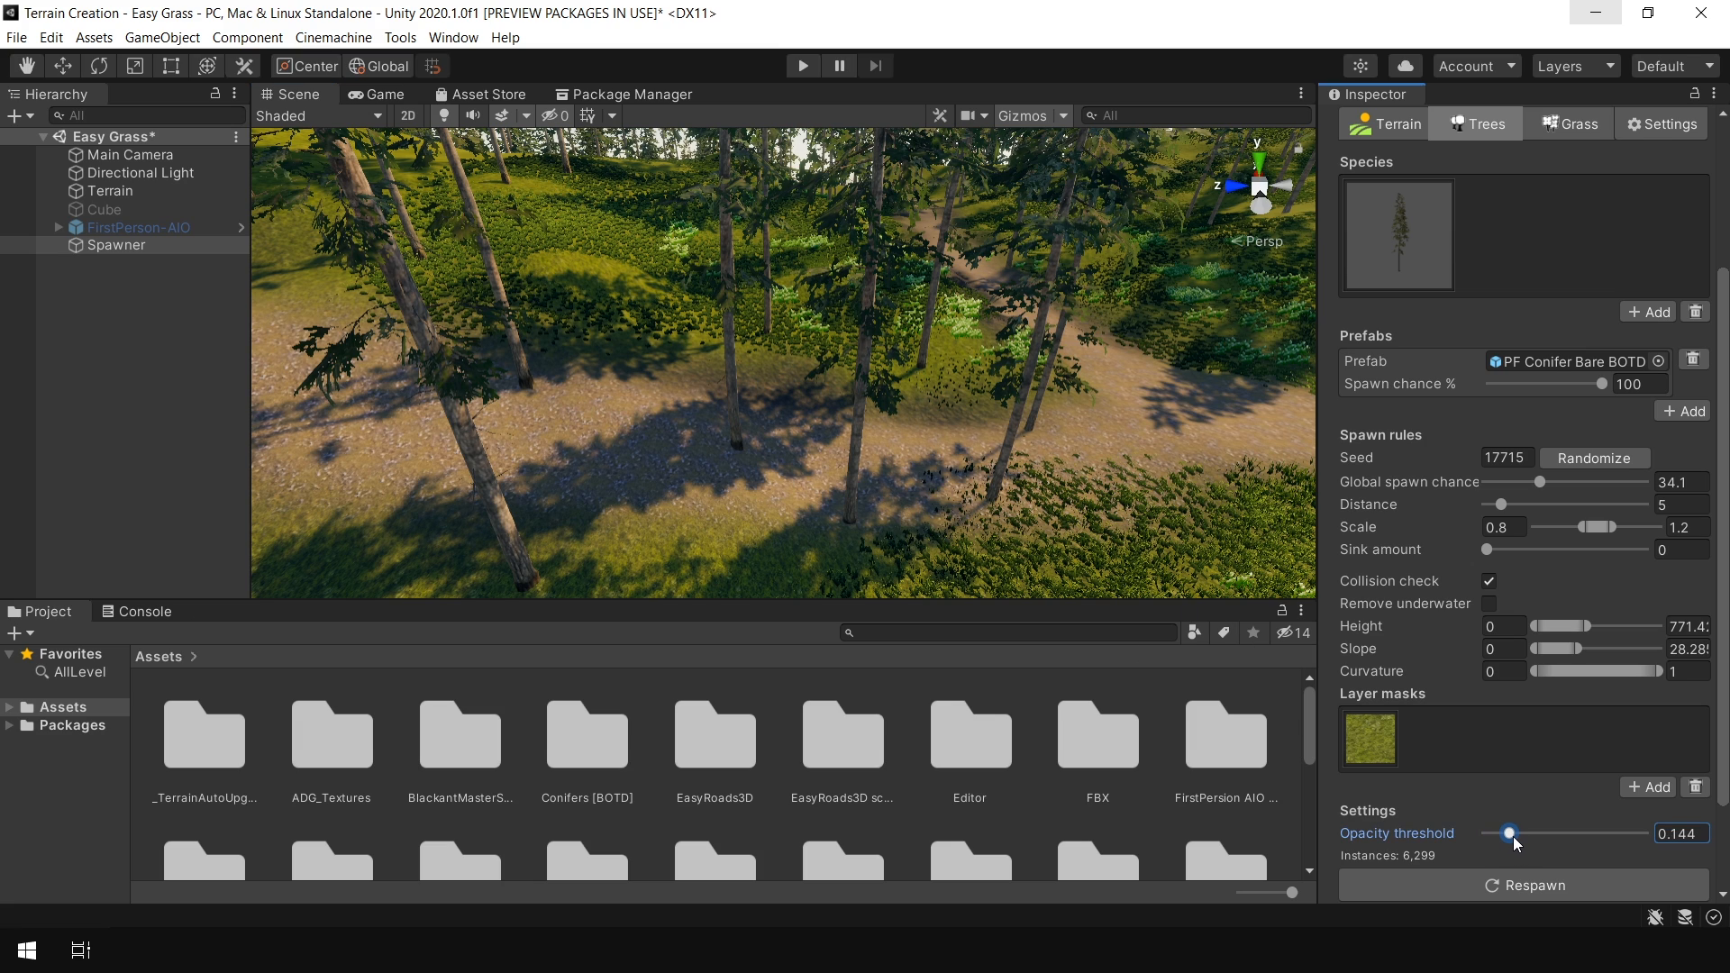
click(1522, 884)
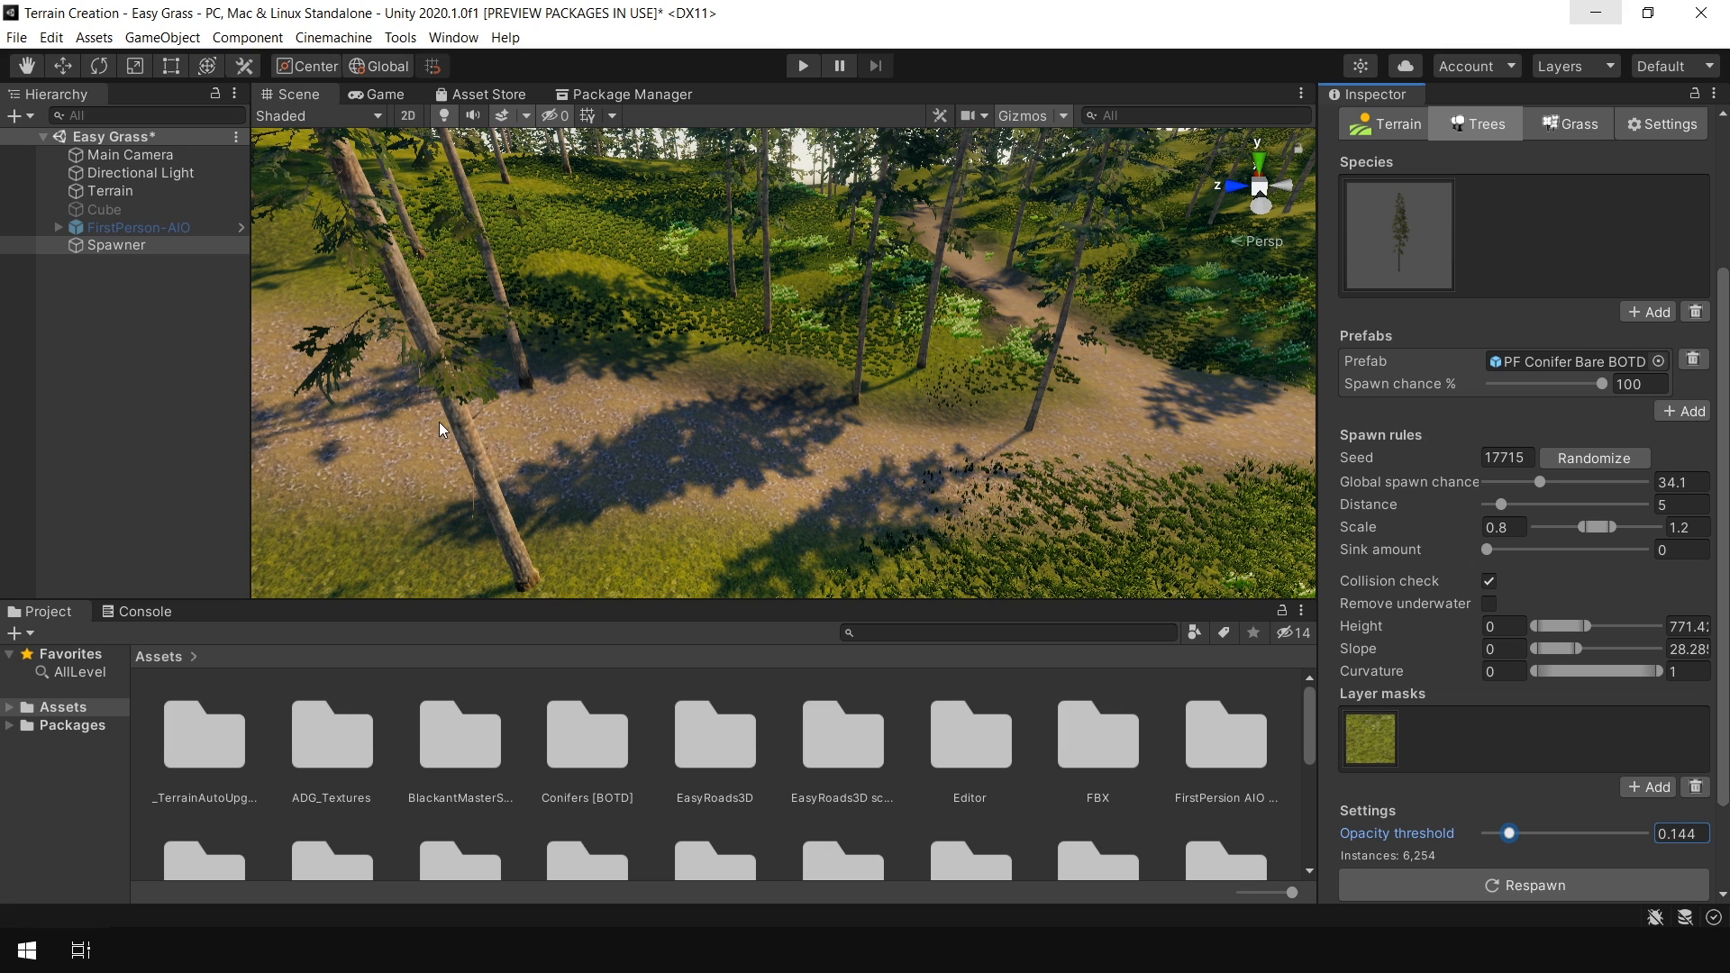
drag(1511, 834, 1529, 841)
click(1571, 891)
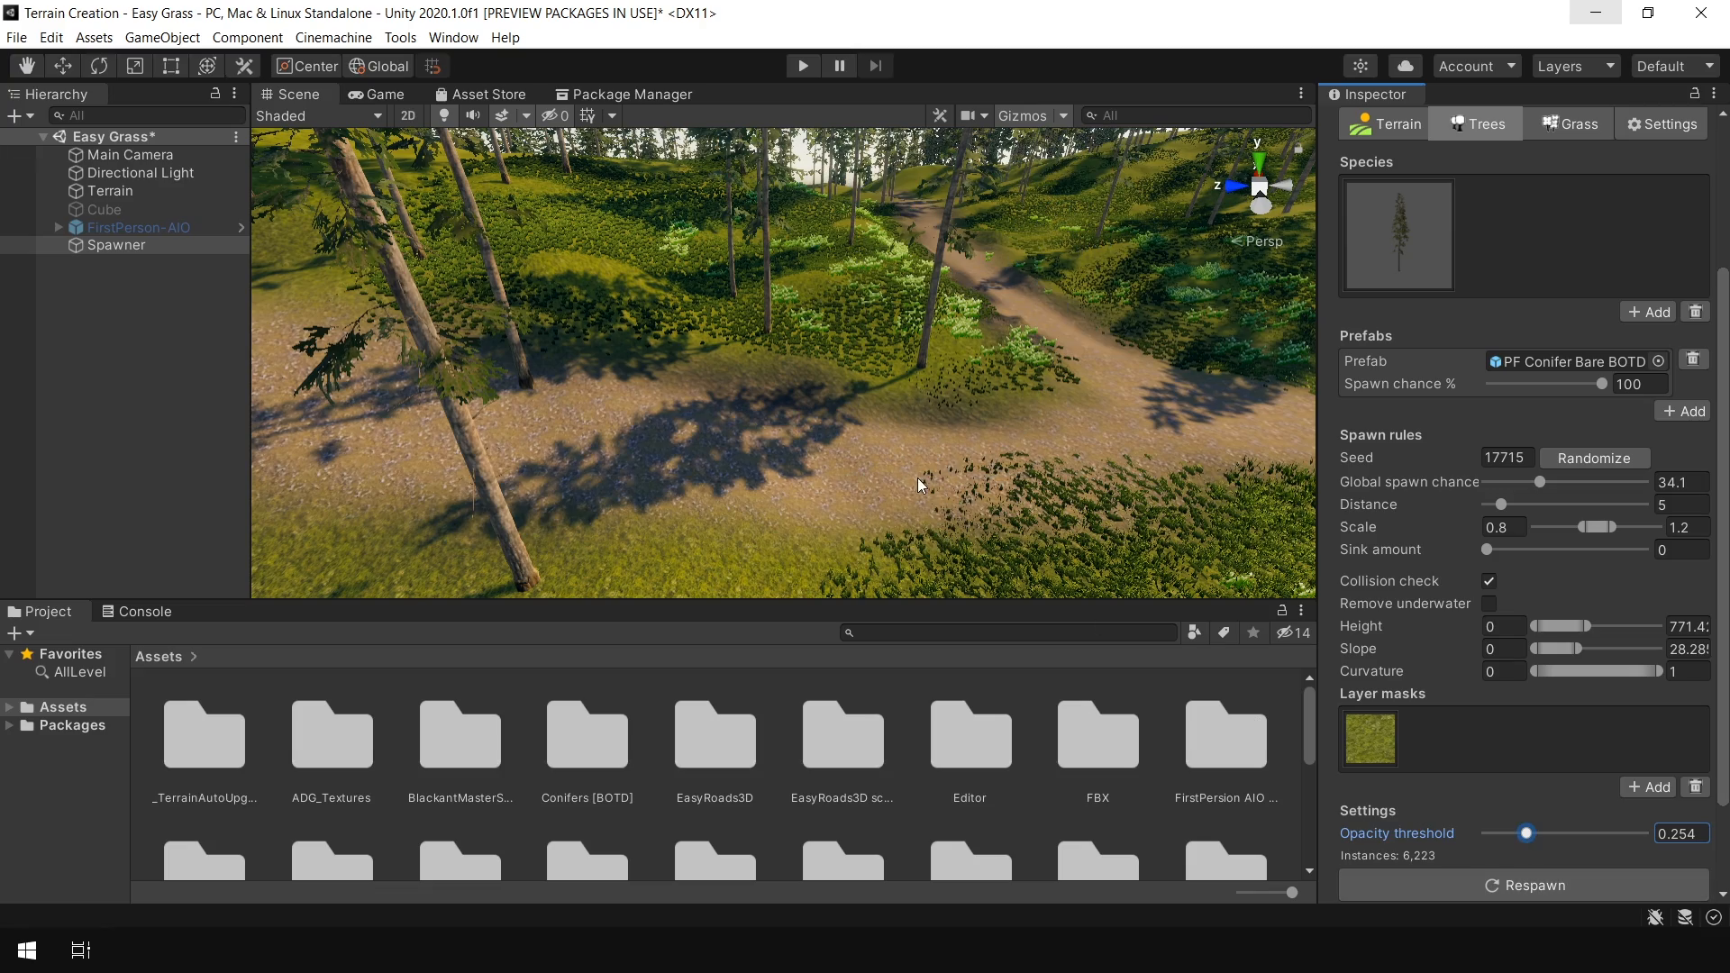
Increase the opacity threshold to about 0.43 and respawn the trees
right_drag(912, 465, 1181, 624)
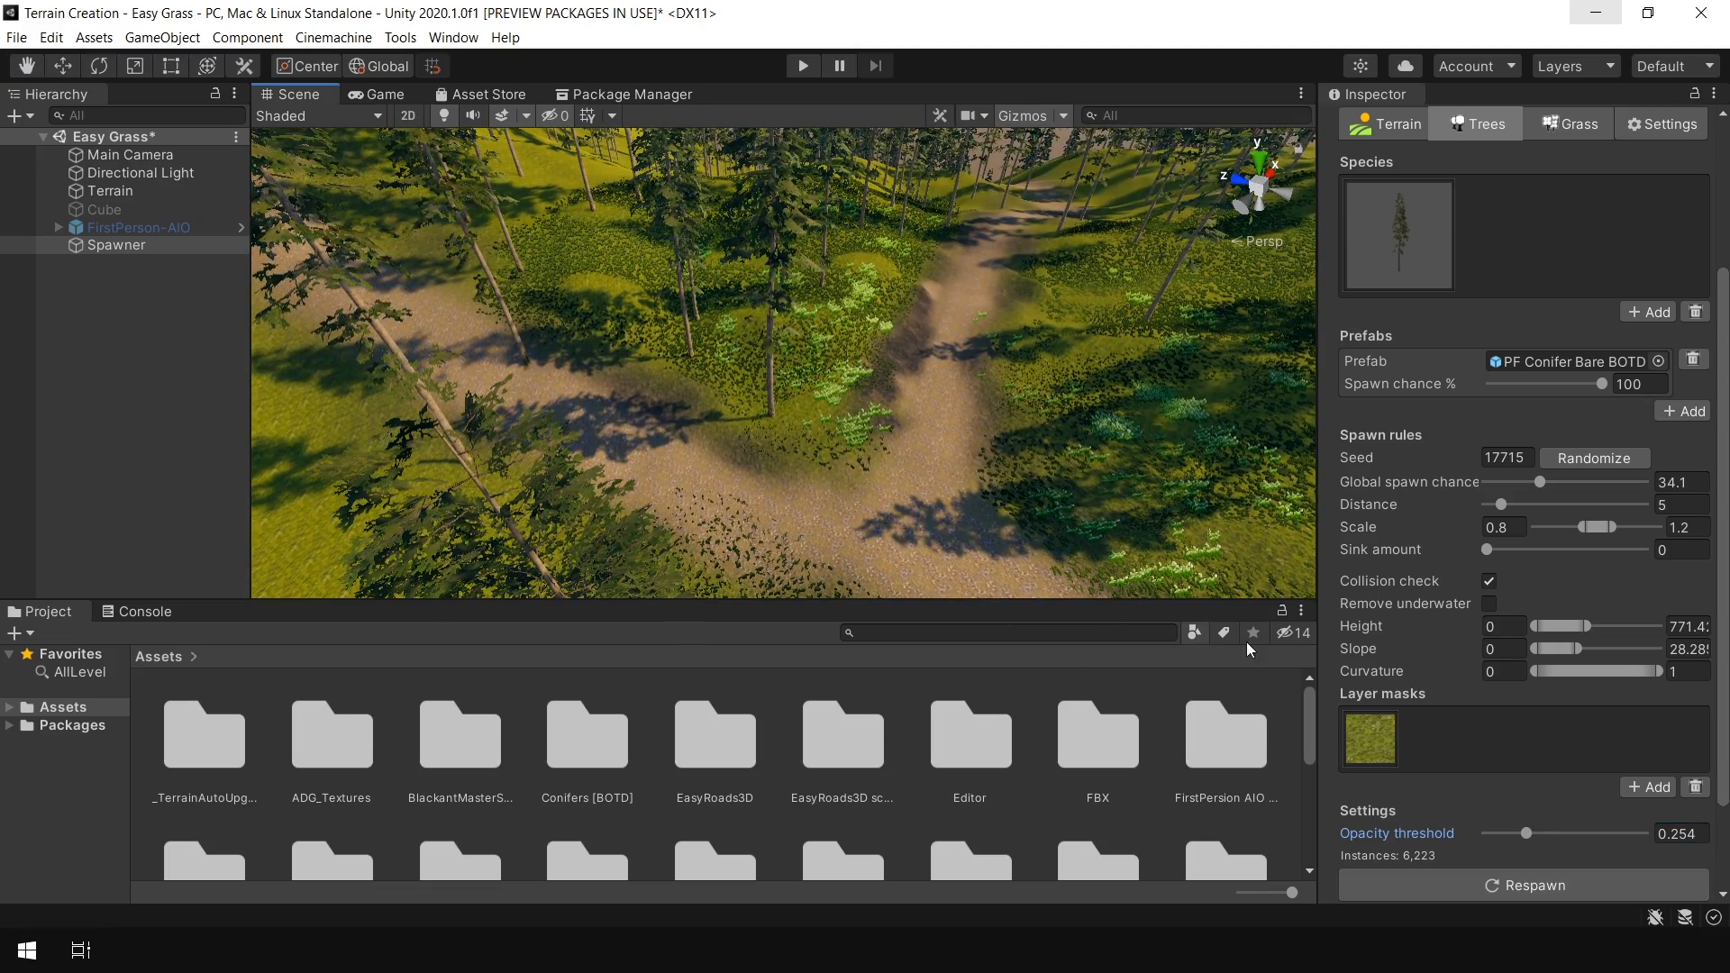
drag(1539, 835, 1555, 836)
click(1556, 888)
right_drag(779, 446, 759, 341)
right_drag(690, 425, 769, 382)
scroll(766, 402, down, 3)
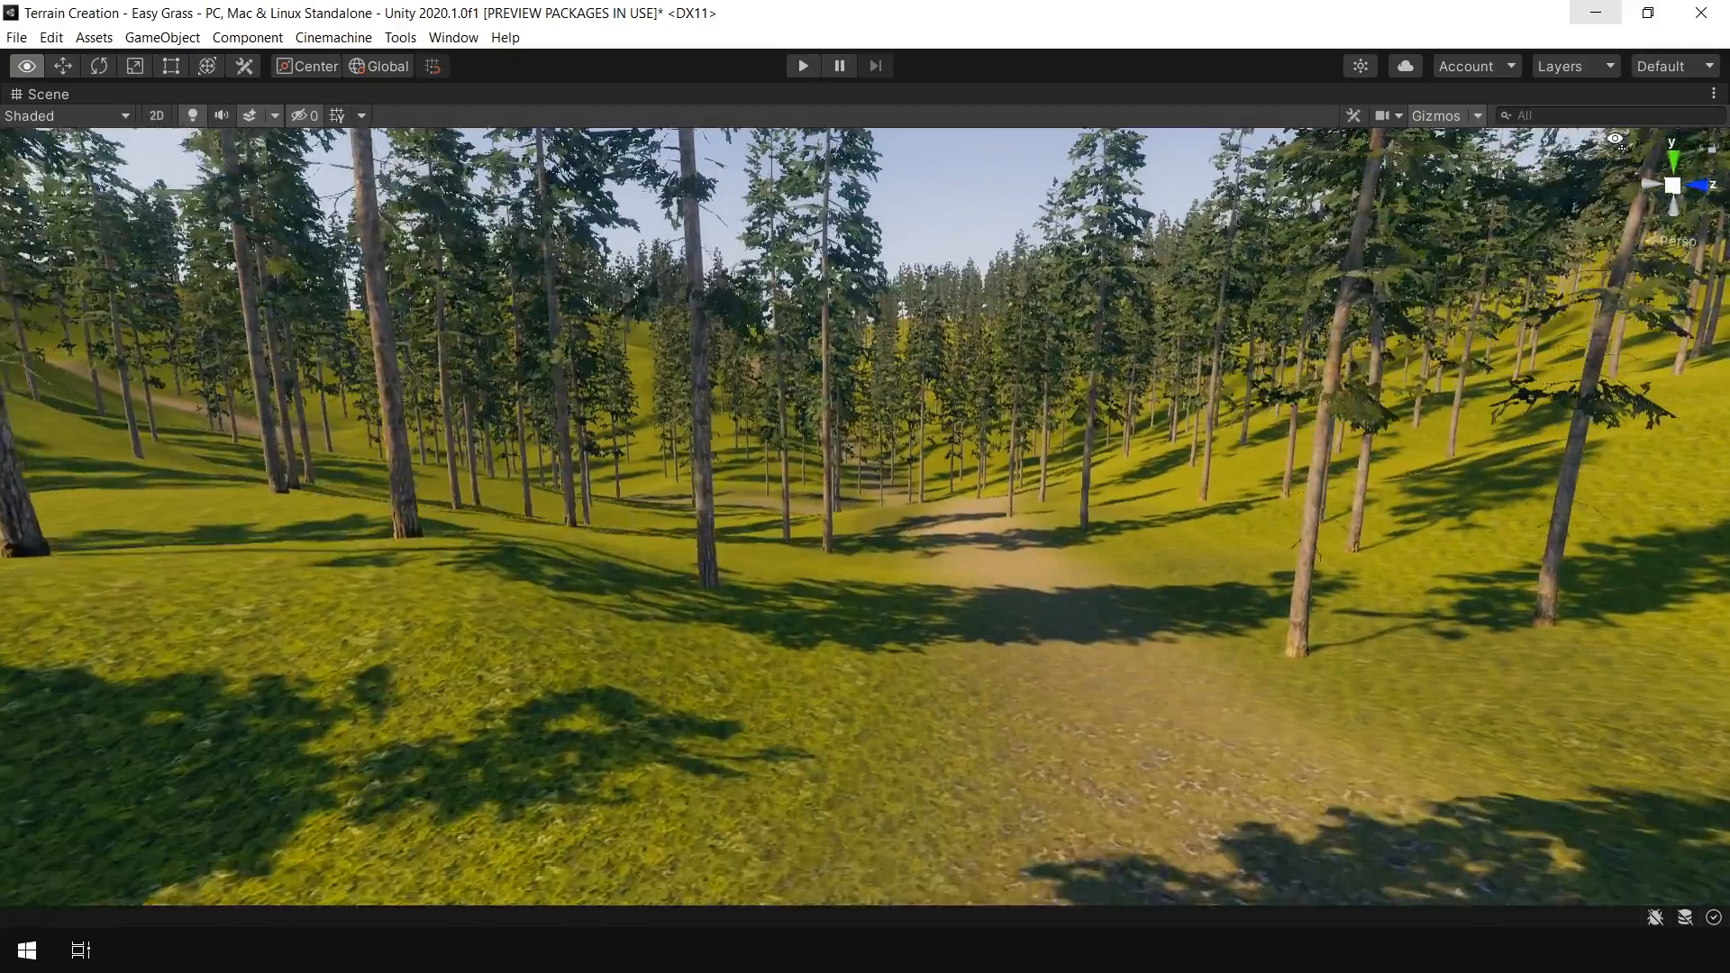
right_drag(1615, 140, 1509, 142)
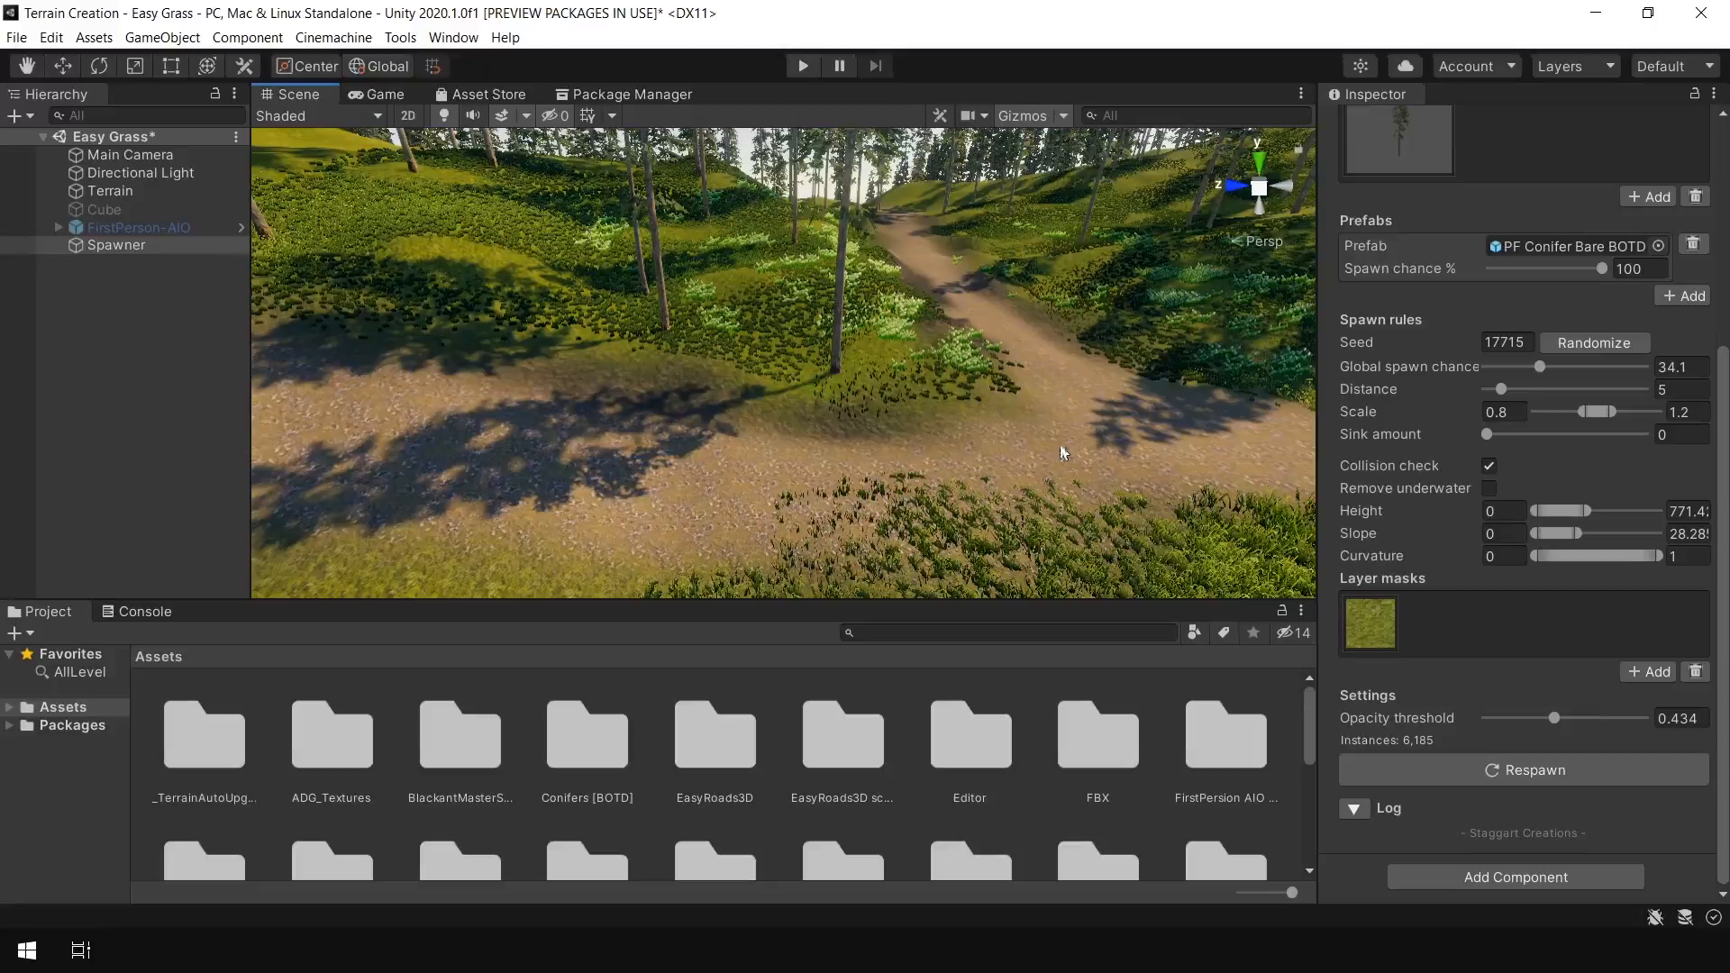
Replace the tree layer mask with MyGround and respawn the trees
click(1702, 676)
click(1675, 716)
click(1666, 745)
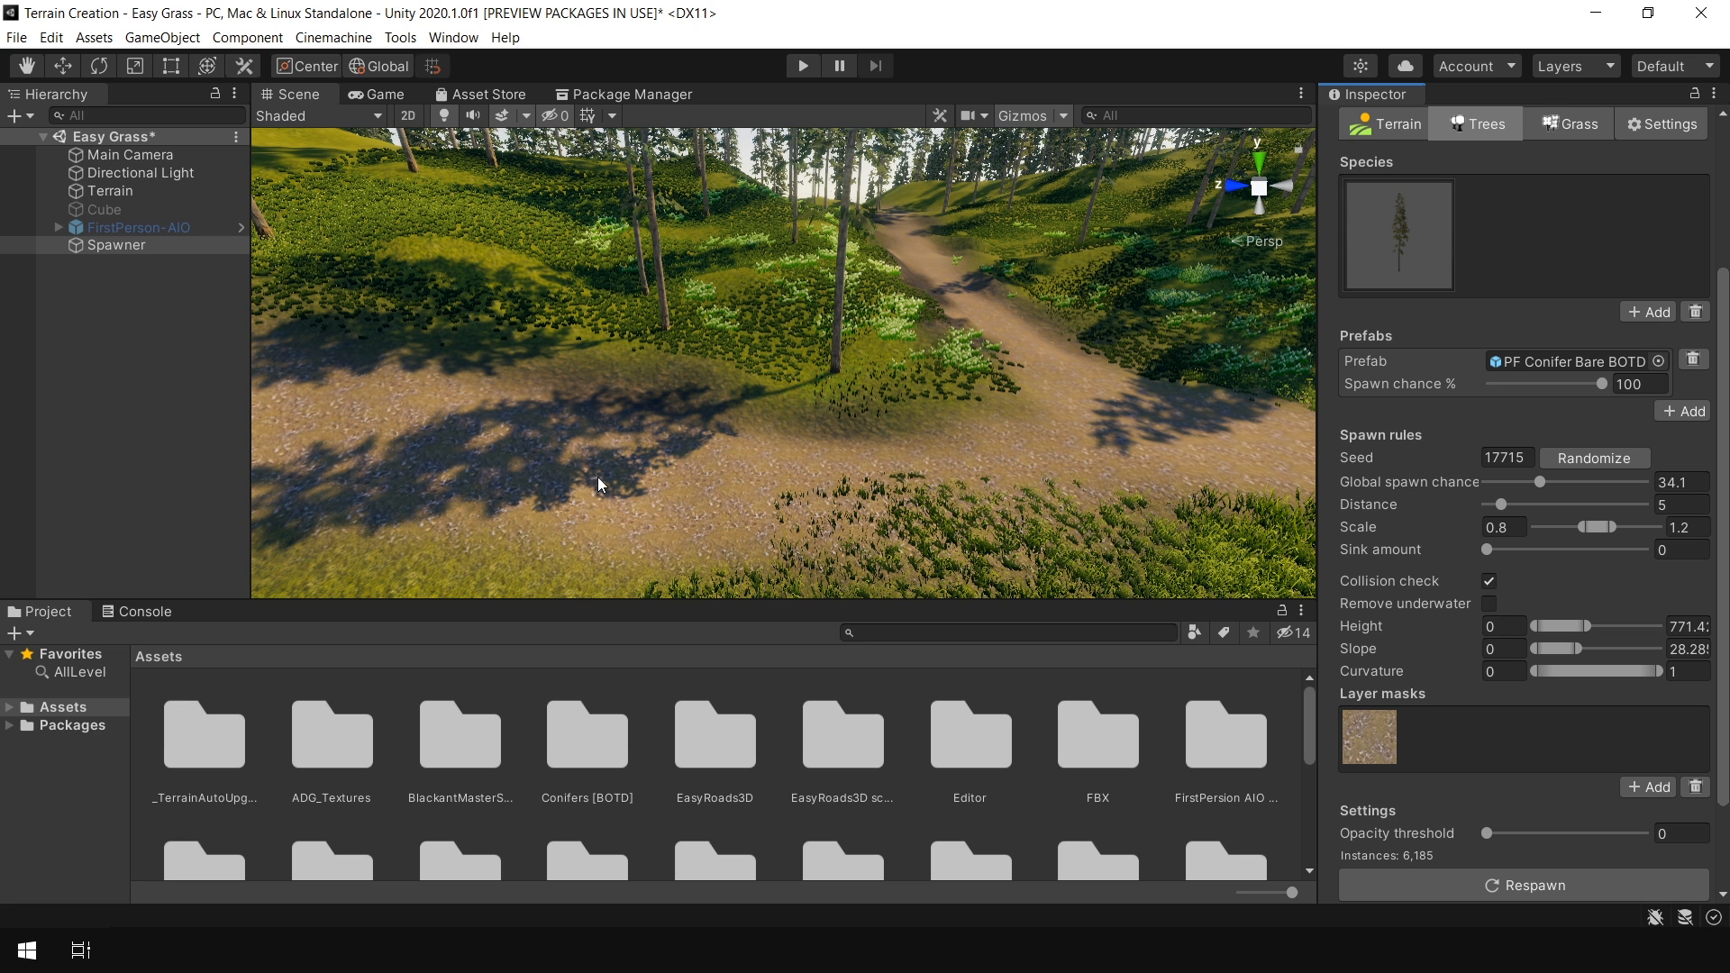
click(1570, 889)
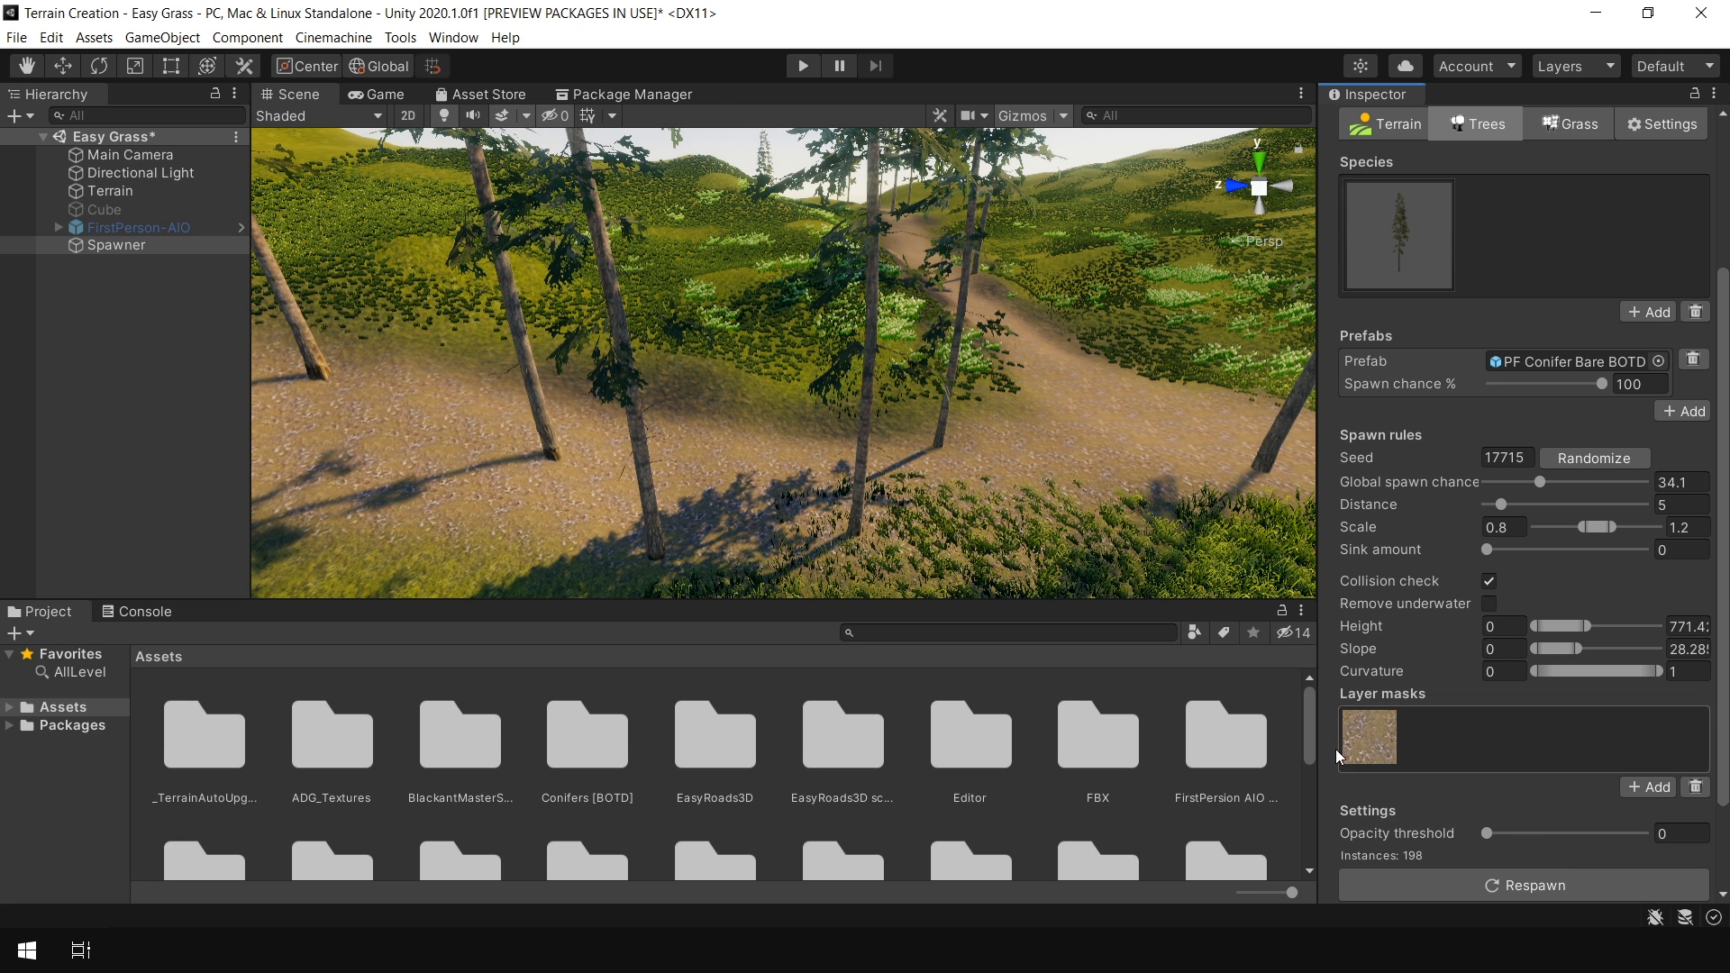
Zoom out to survey the tree distribution across the whole terrain
scroll(870, 373, down, 10)
mouse_move(861, 355)
alt+mouse_down()
mouse_move(830, 413)
mouse_move(895, 349)
alt+mouse_up()
middle_drag(895, 350, 928, 292)
scroll(584, 486, down, 3)
middle_drag(599, 483, 610, 360)
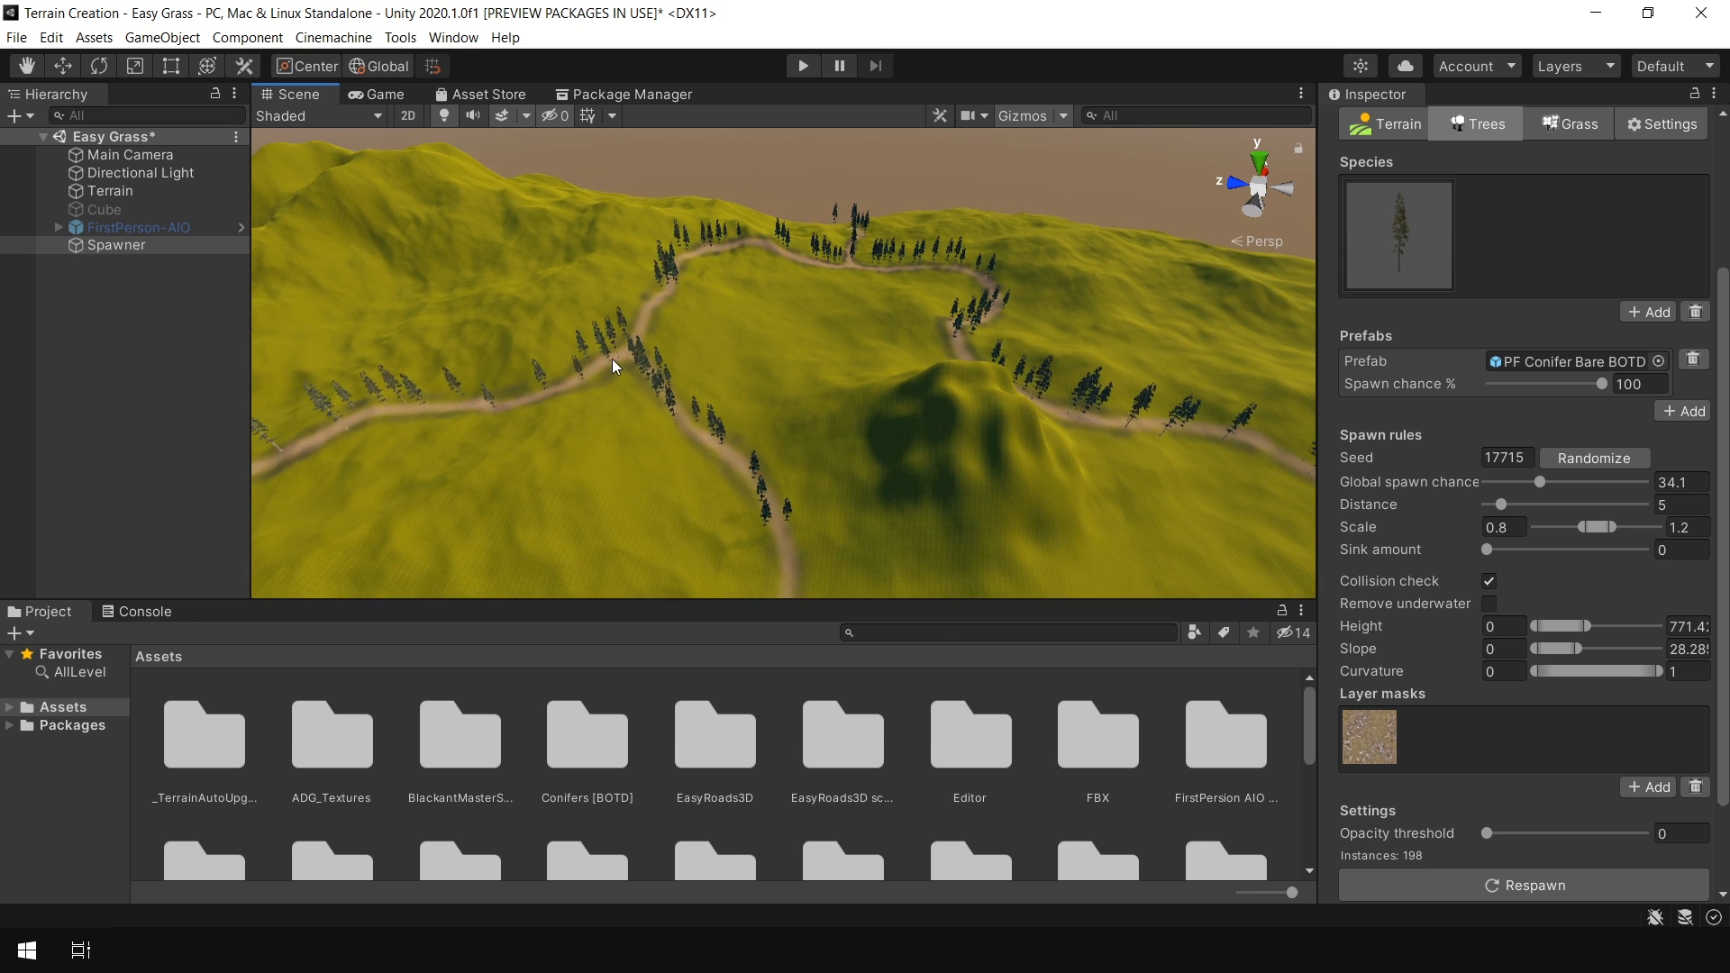
Set the layer mask opacity threshold to about 0.31
scroll(610, 360, down, 2)
drag(1531, 836, 1568, 858)
right_drag(956, 356, 916, 340)
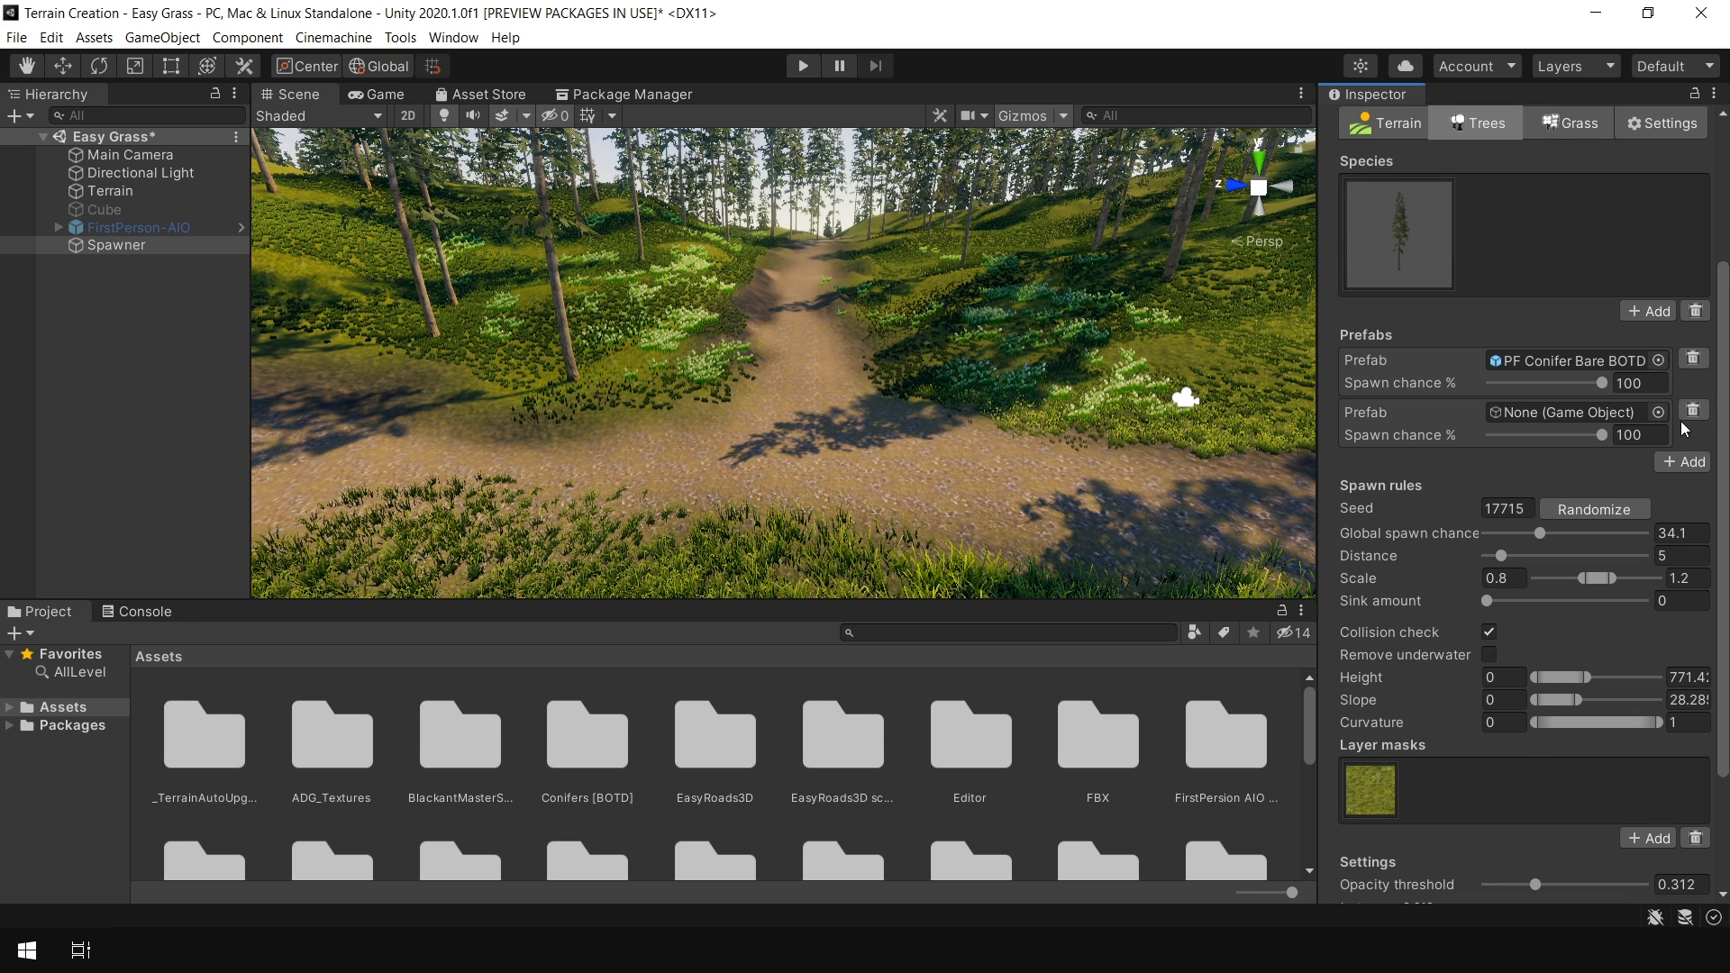
Assign the PF Conifer Small BOTD prefab to the second prefab slot of the conifer species
click(1661, 413)
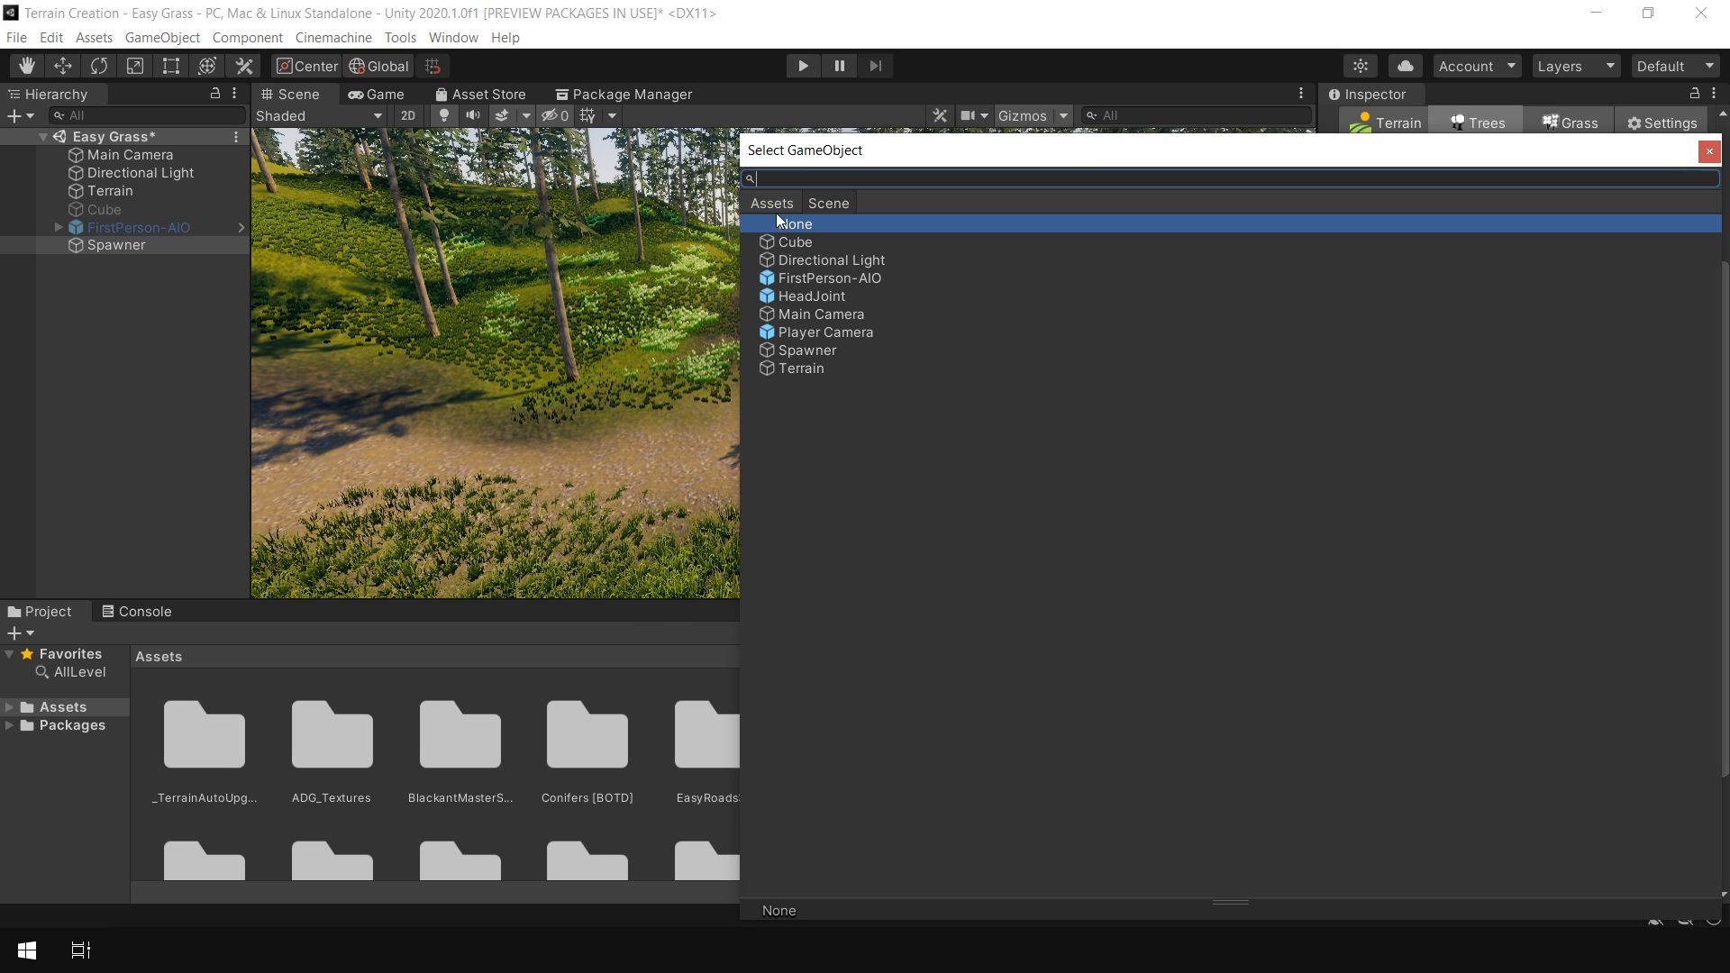
scroll(1393, 464, down, 10)
scroll(1383, 479, down, 6)
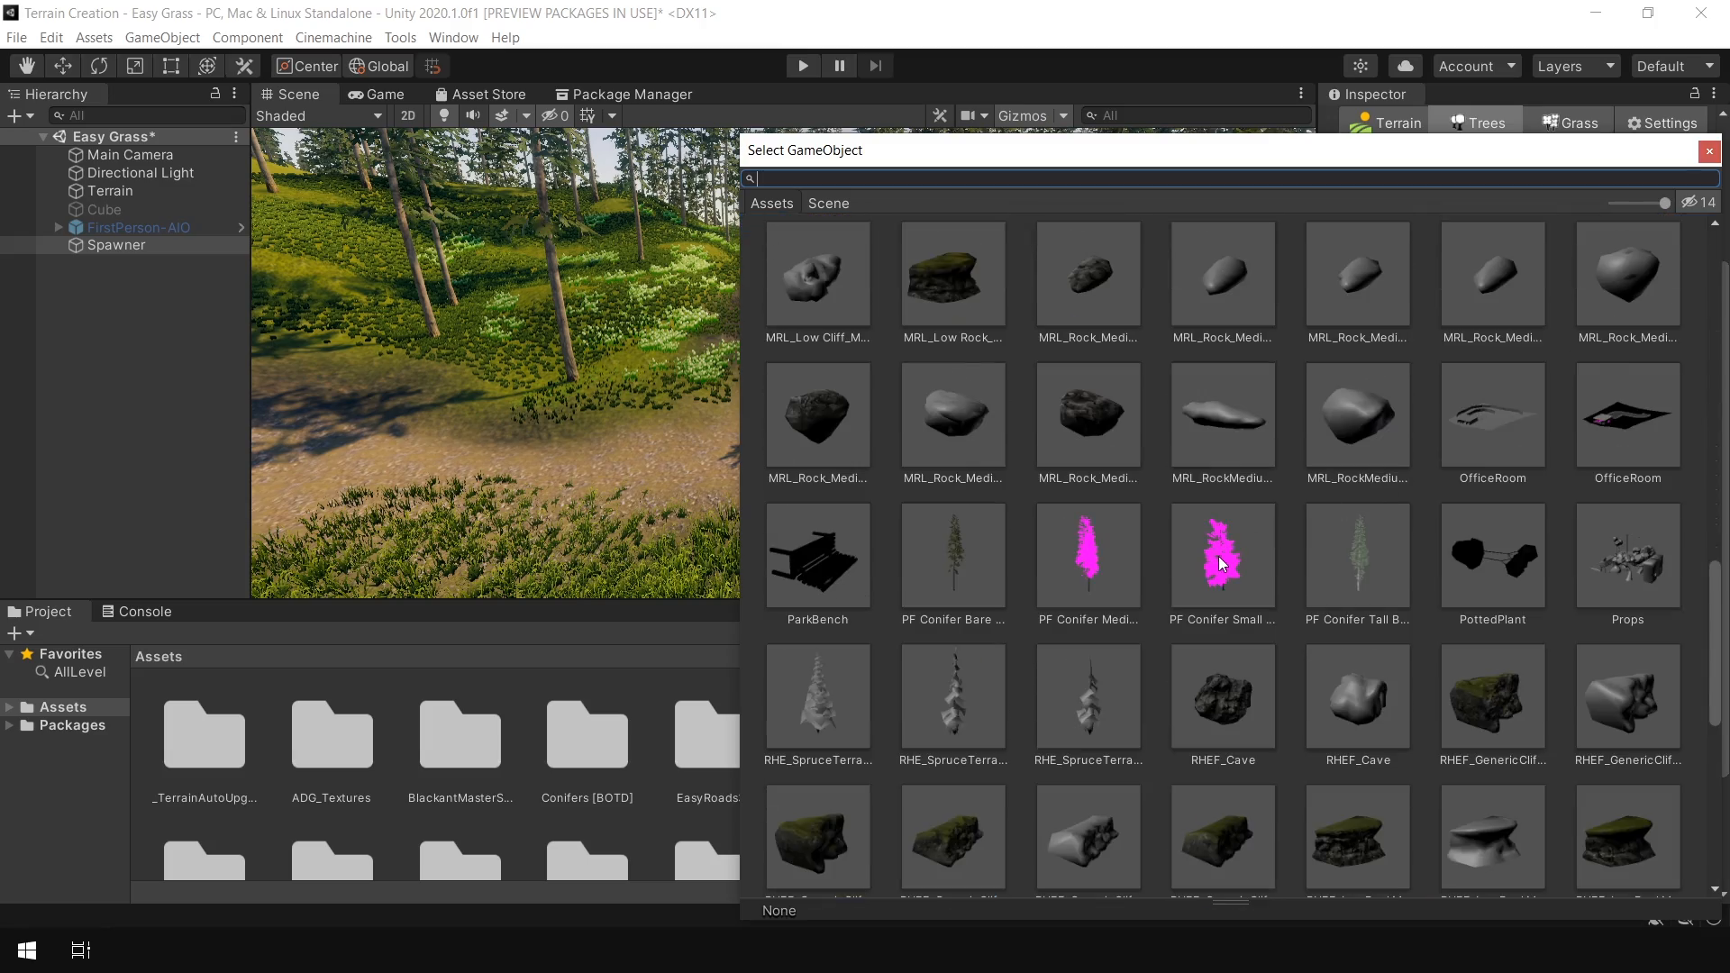
double_click(1218, 556)
right_drag(792, 350, 147, 427)
right_drag(800, 438, 699, 347)
Set the Bare conifer's spawn chance to 6% and the Small conifer's spawn chance to 100%
click(1604, 438)
drag(1604, 438, 1523, 438)
drag(1593, 387, 1638, 397)
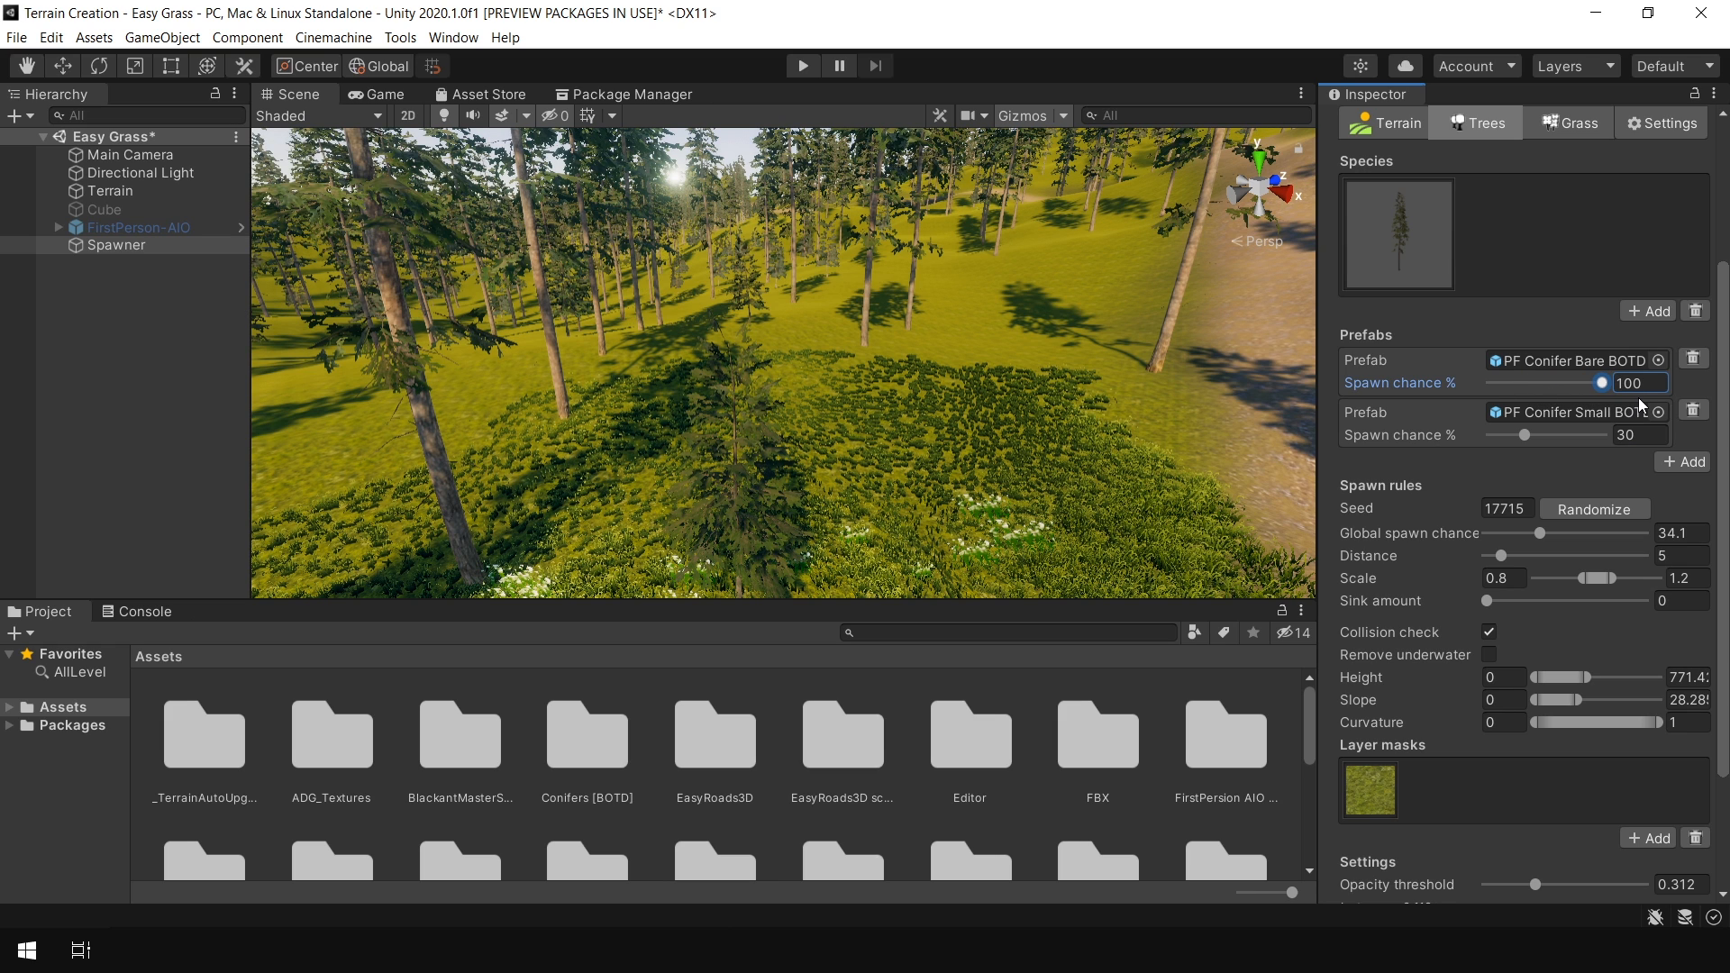
click(1517, 434)
drag(1505, 436, 1680, 441)
drag(1601, 383, 1499, 387)
click(1549, 435)
drag(1609, 436, 1661, 484)
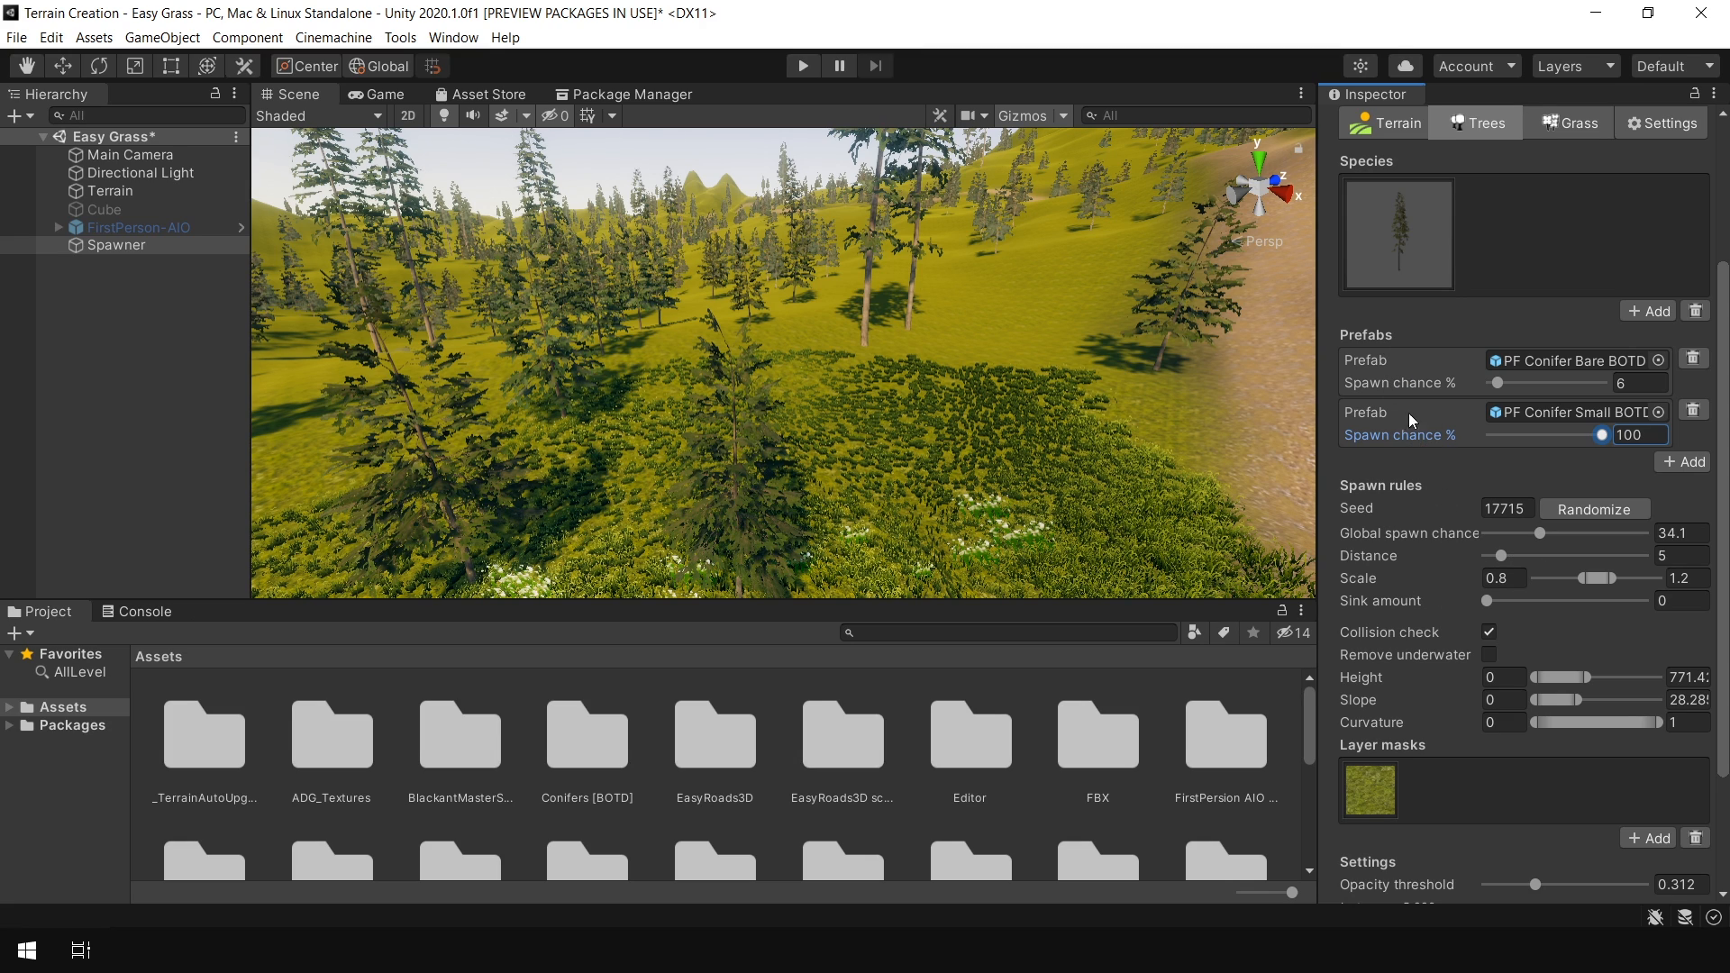
Remove the Small conifer prefab slot and add a new tree species using PF Conifer Small BOTD
click(1694, 411)
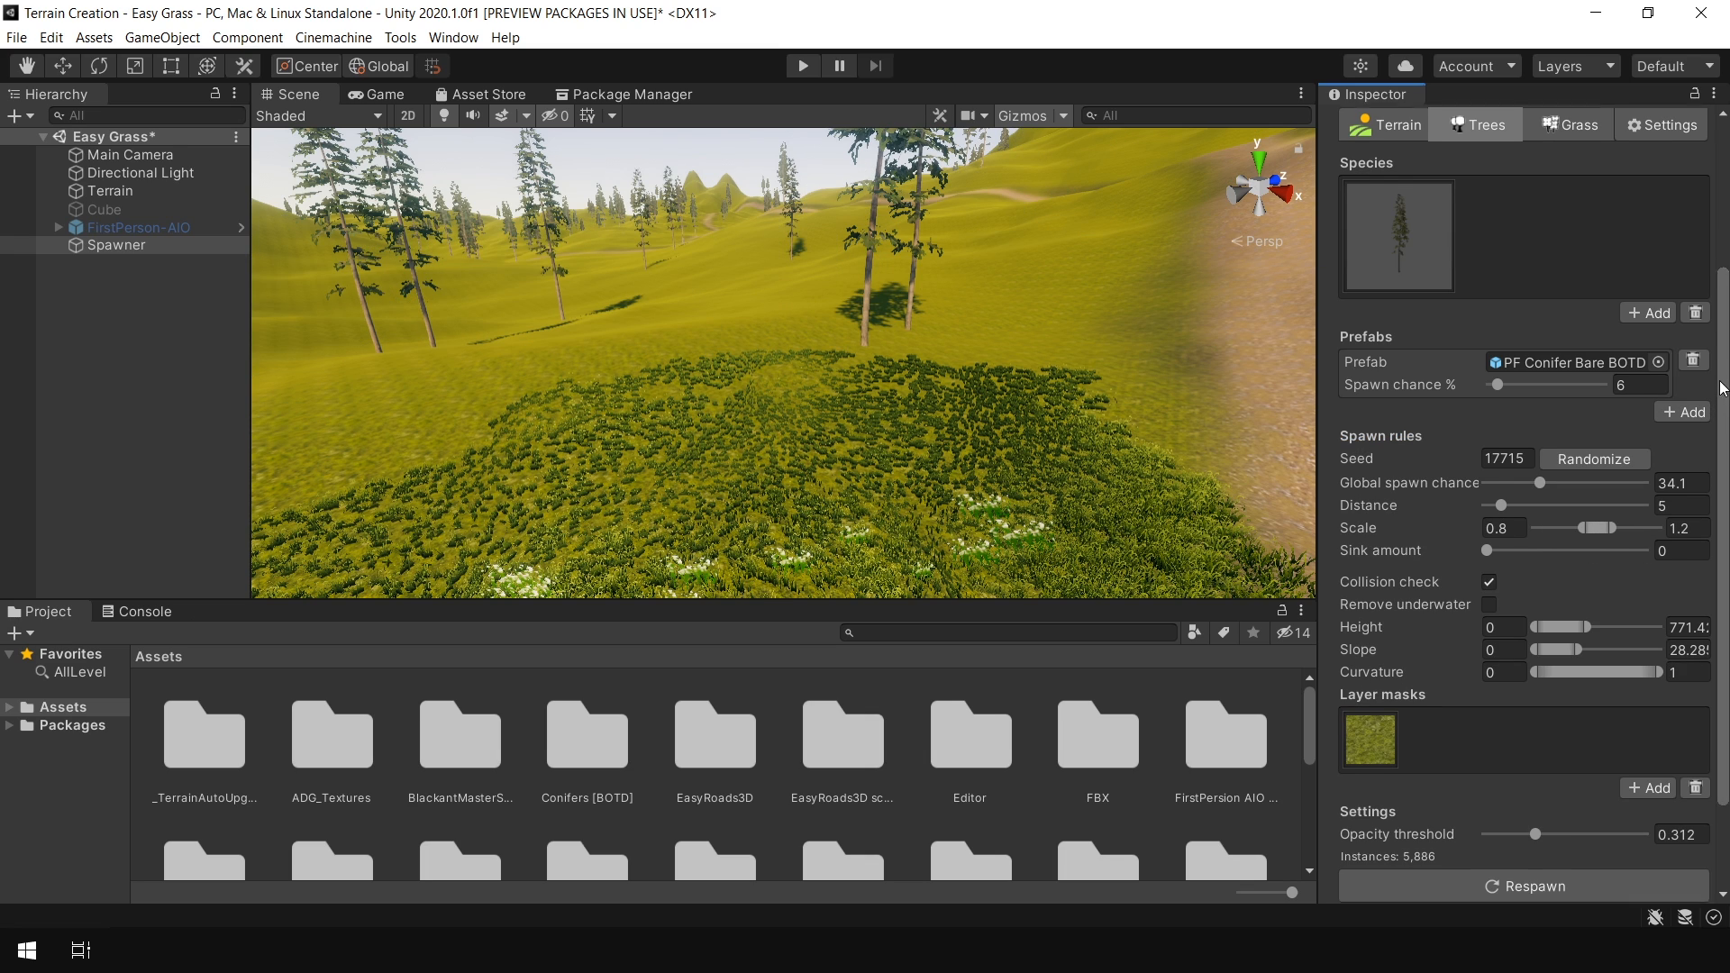
click(1646, 346)
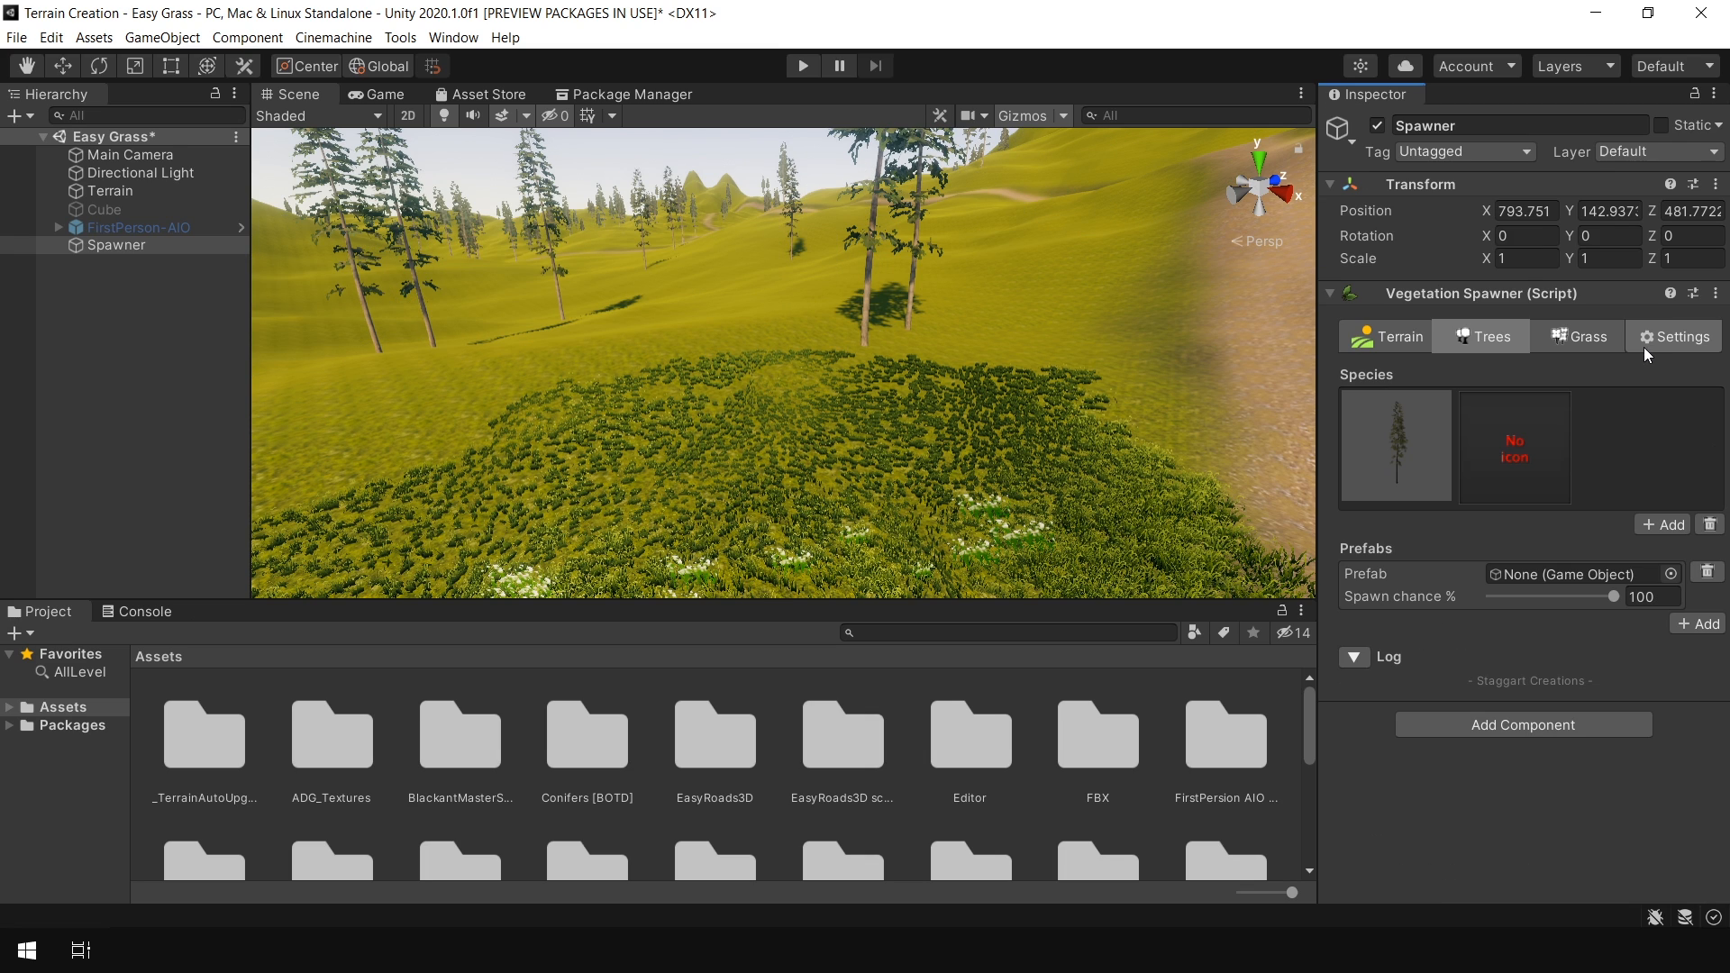
click(1670, 574)
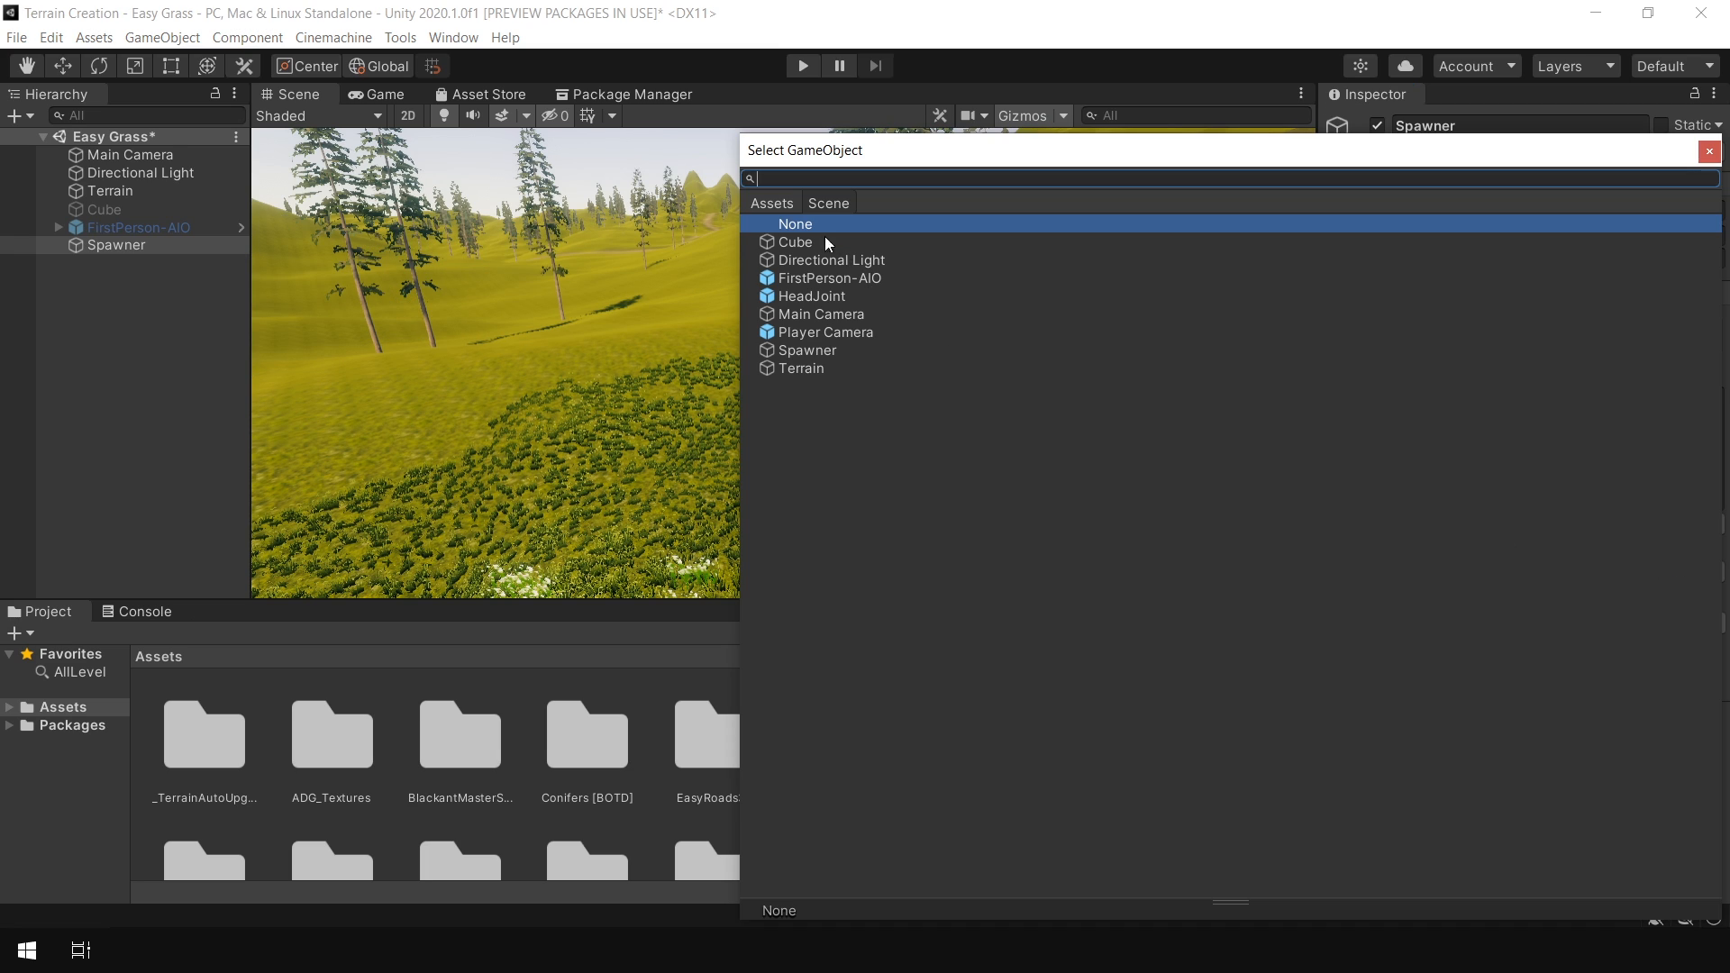
drag(1714, 392, 1718, 536)
double_click(1493, 561)
Tune the new species' spawn rules to distance about 8.6, scale about 1.2–2.0 and global spawn chance about 37
scroll(1577, 498, down, 2)
drag(1579, 489, 1606, 489)
mouse_move(1507, 587)
mouse_down()
mouse_move(1539, 592)
mouse_move(1512, 609)
mouse_up()
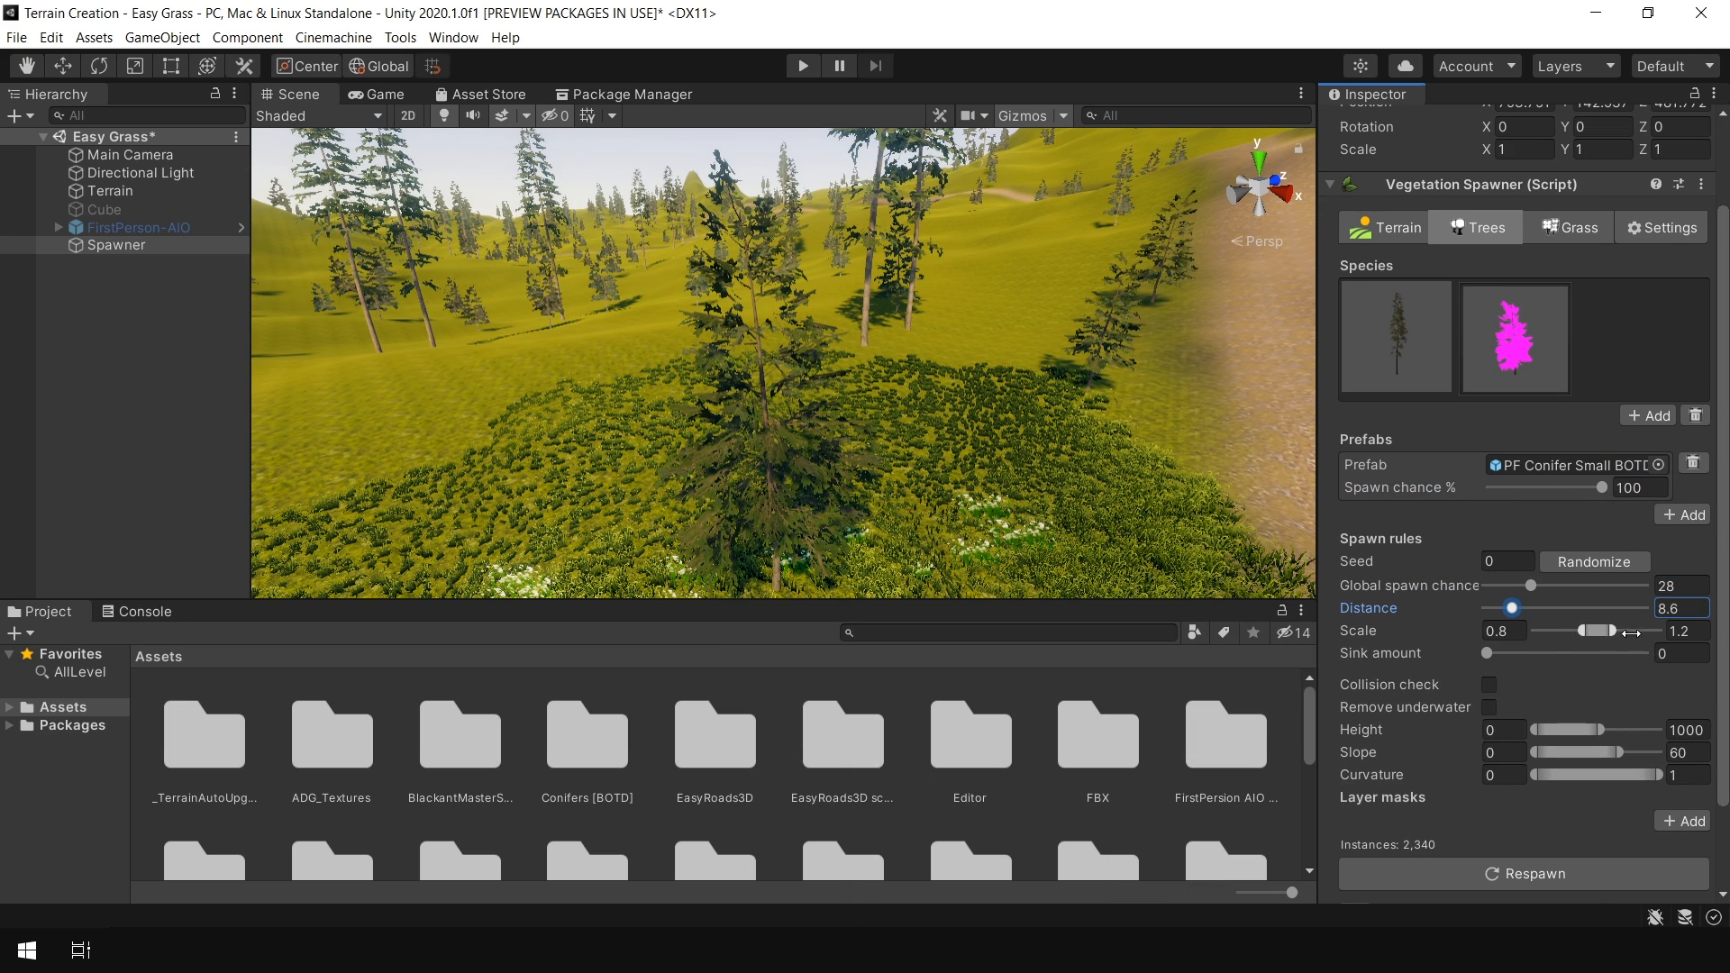
mouse_move(1655, 633)
mouse_down()
mouse_move(1545, 638)
mouse_move(1633, 634)
mouse_up()
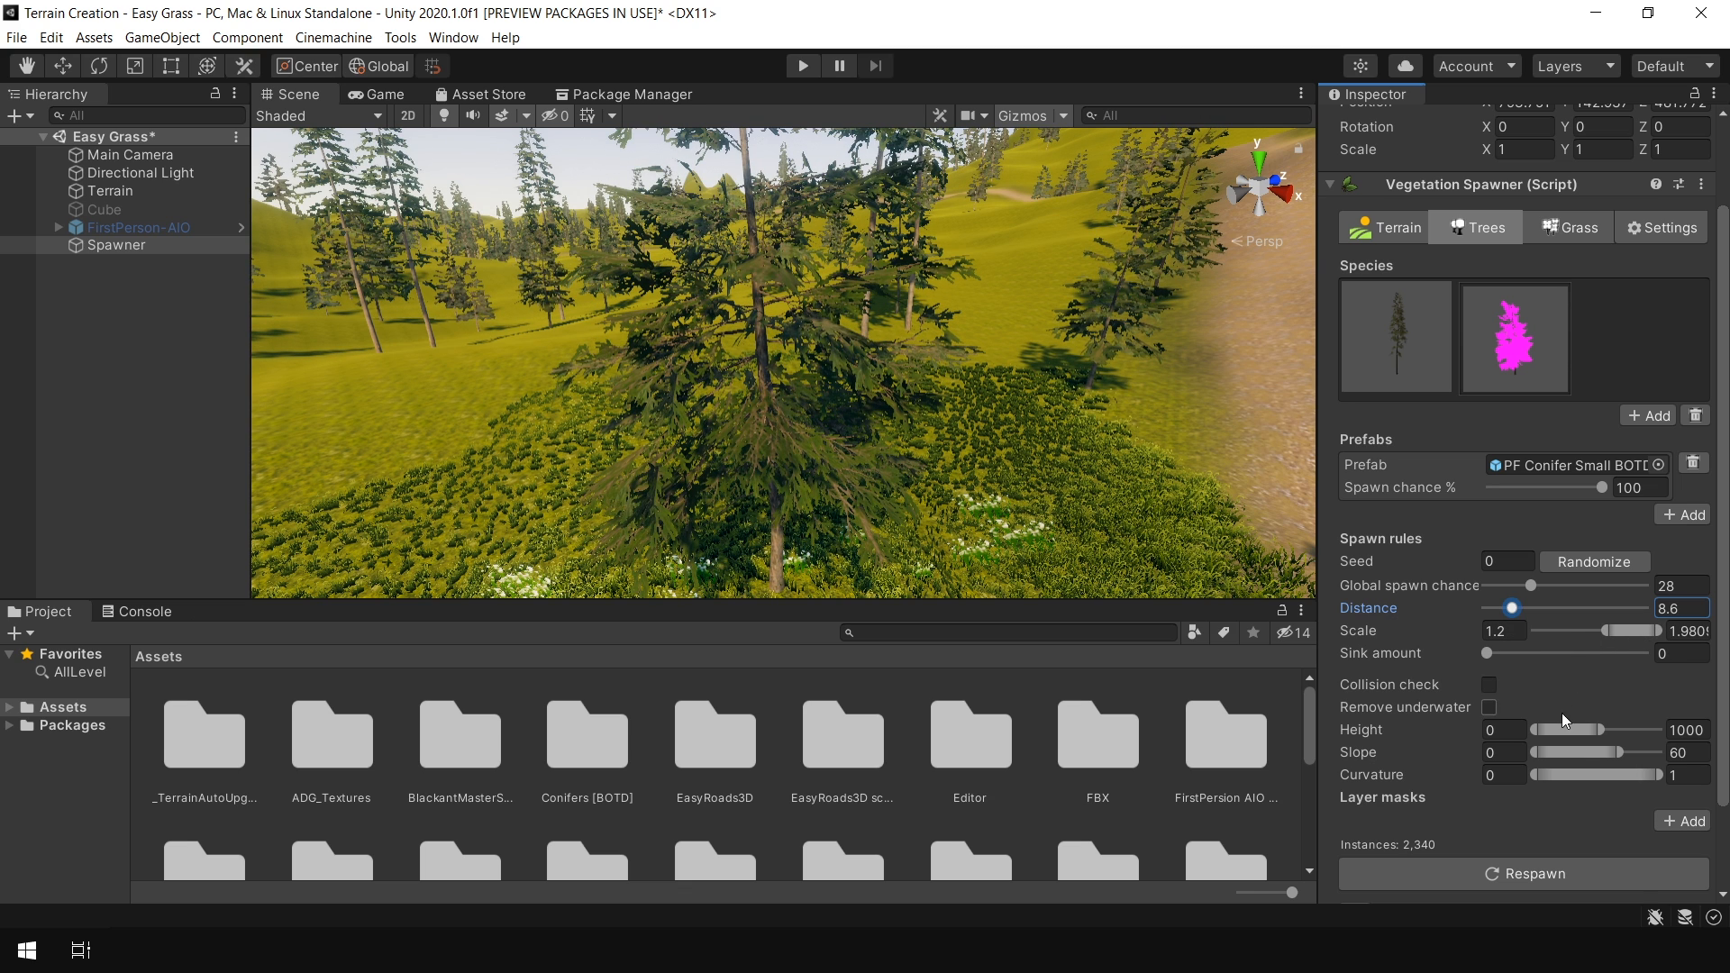
drag(1532, 588, 1587, 592)
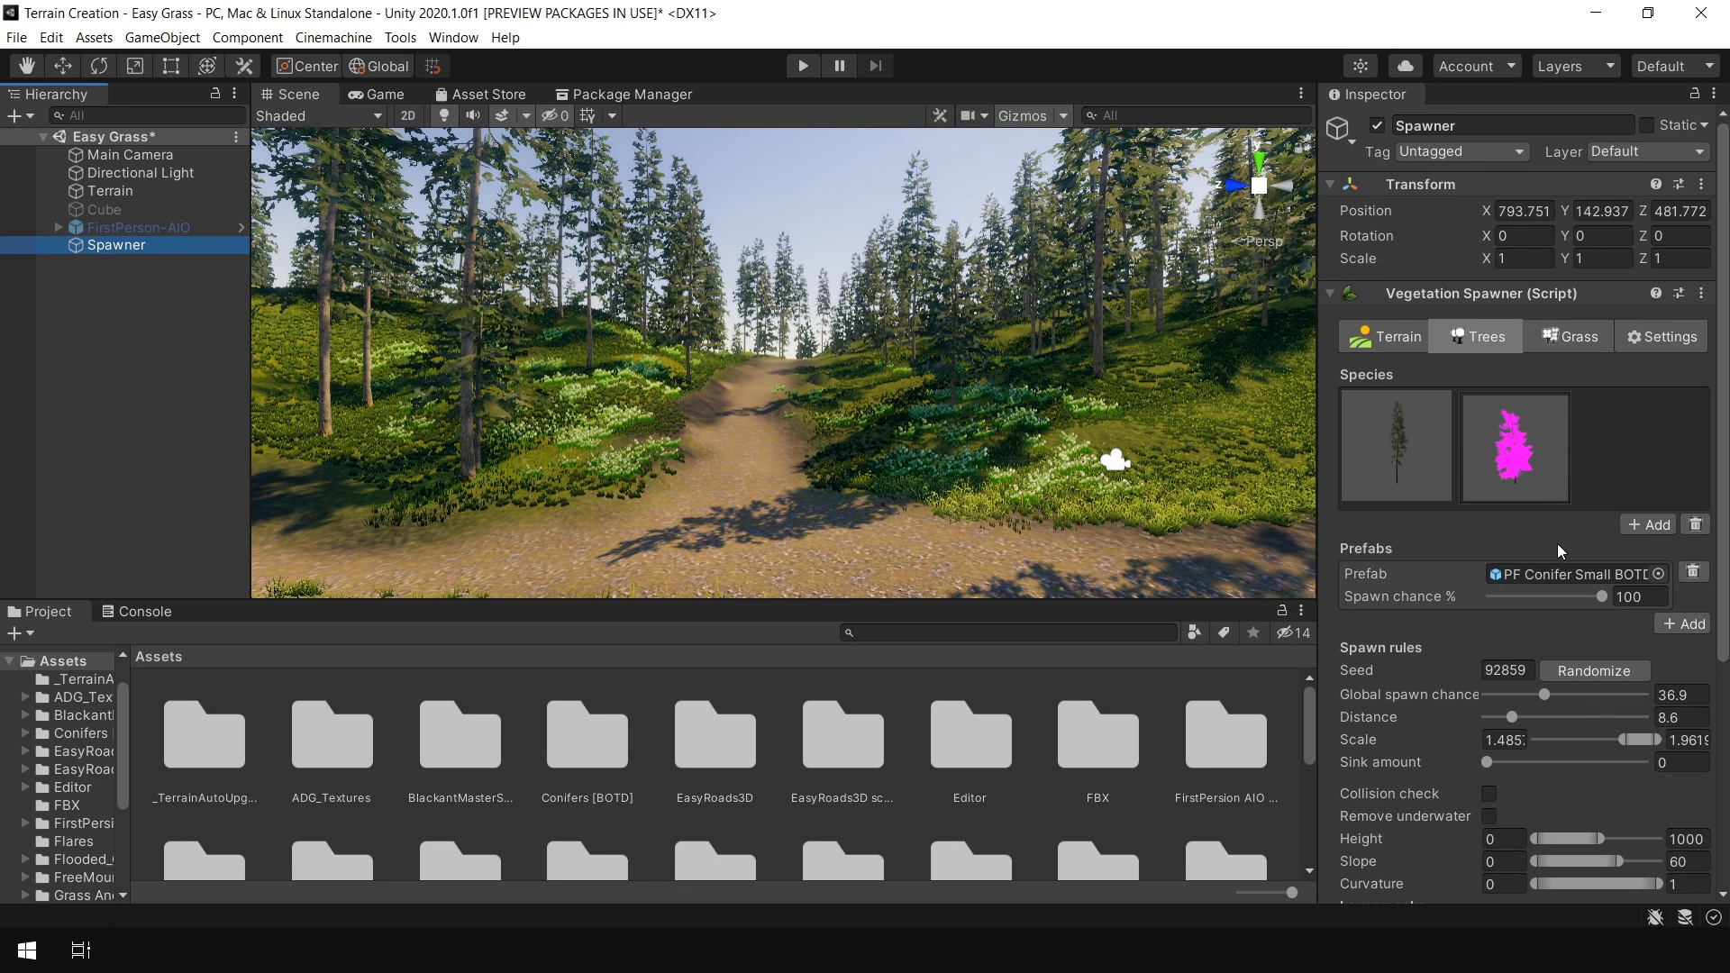
Locate the Small conifer prefab and reimport it and the Medium conifer prefab
click(1555, 575)
right_click(461, 748)
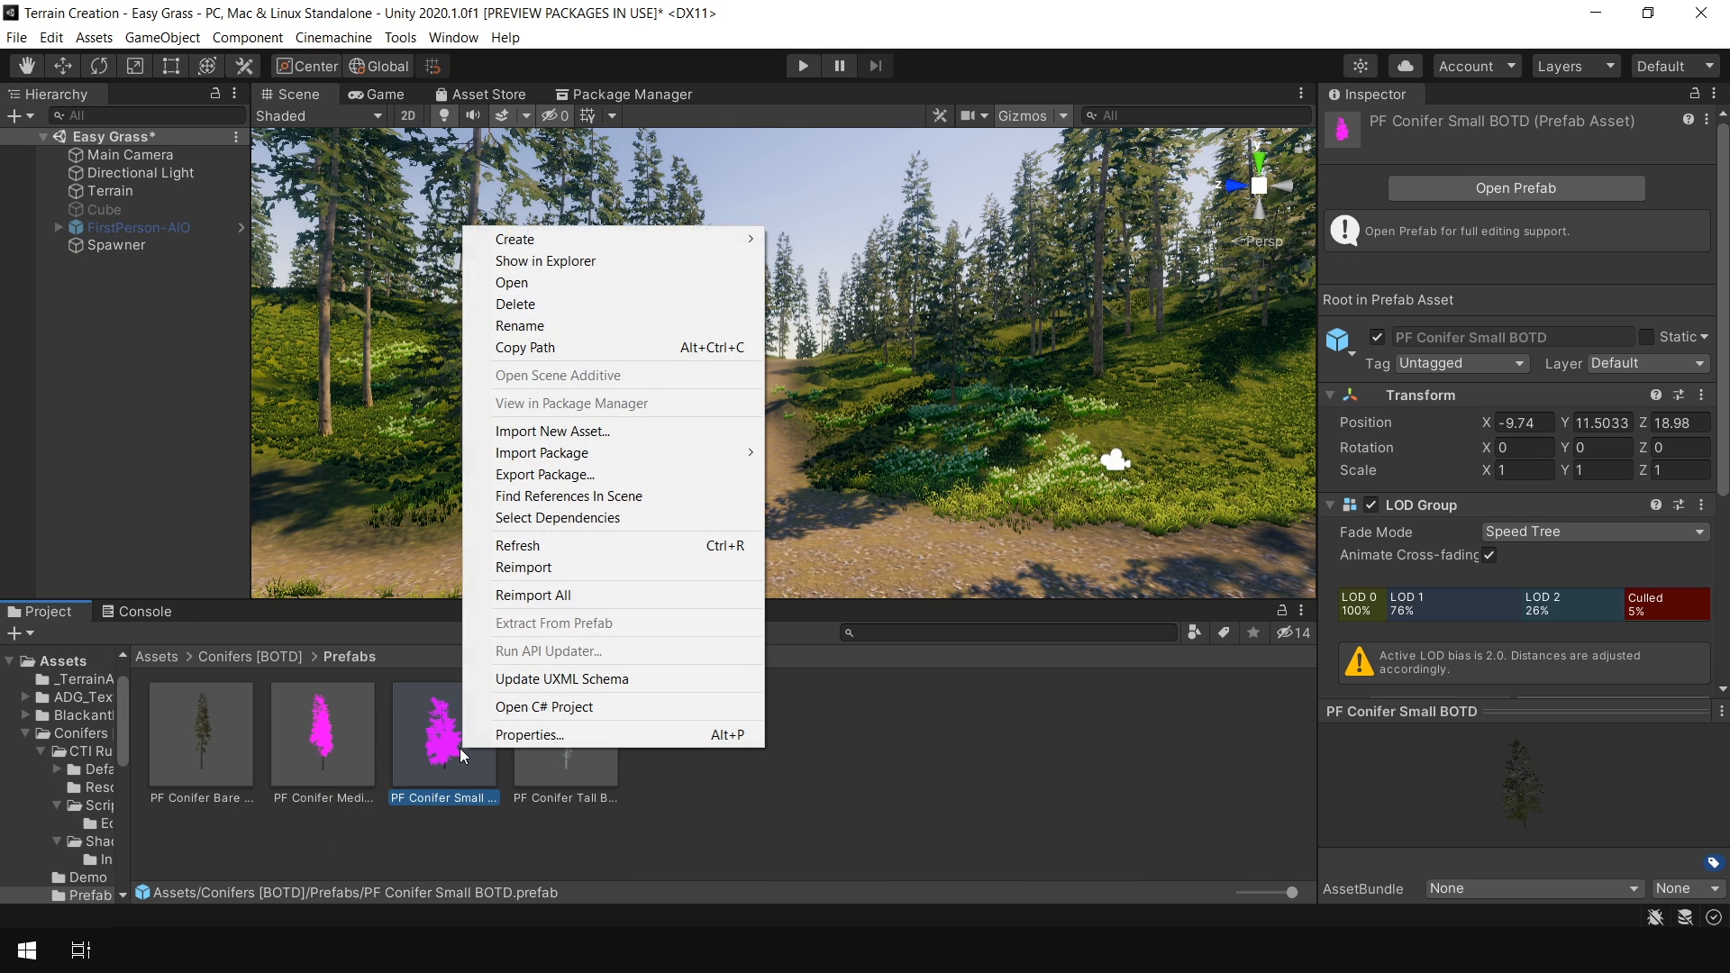
click(527, 568)
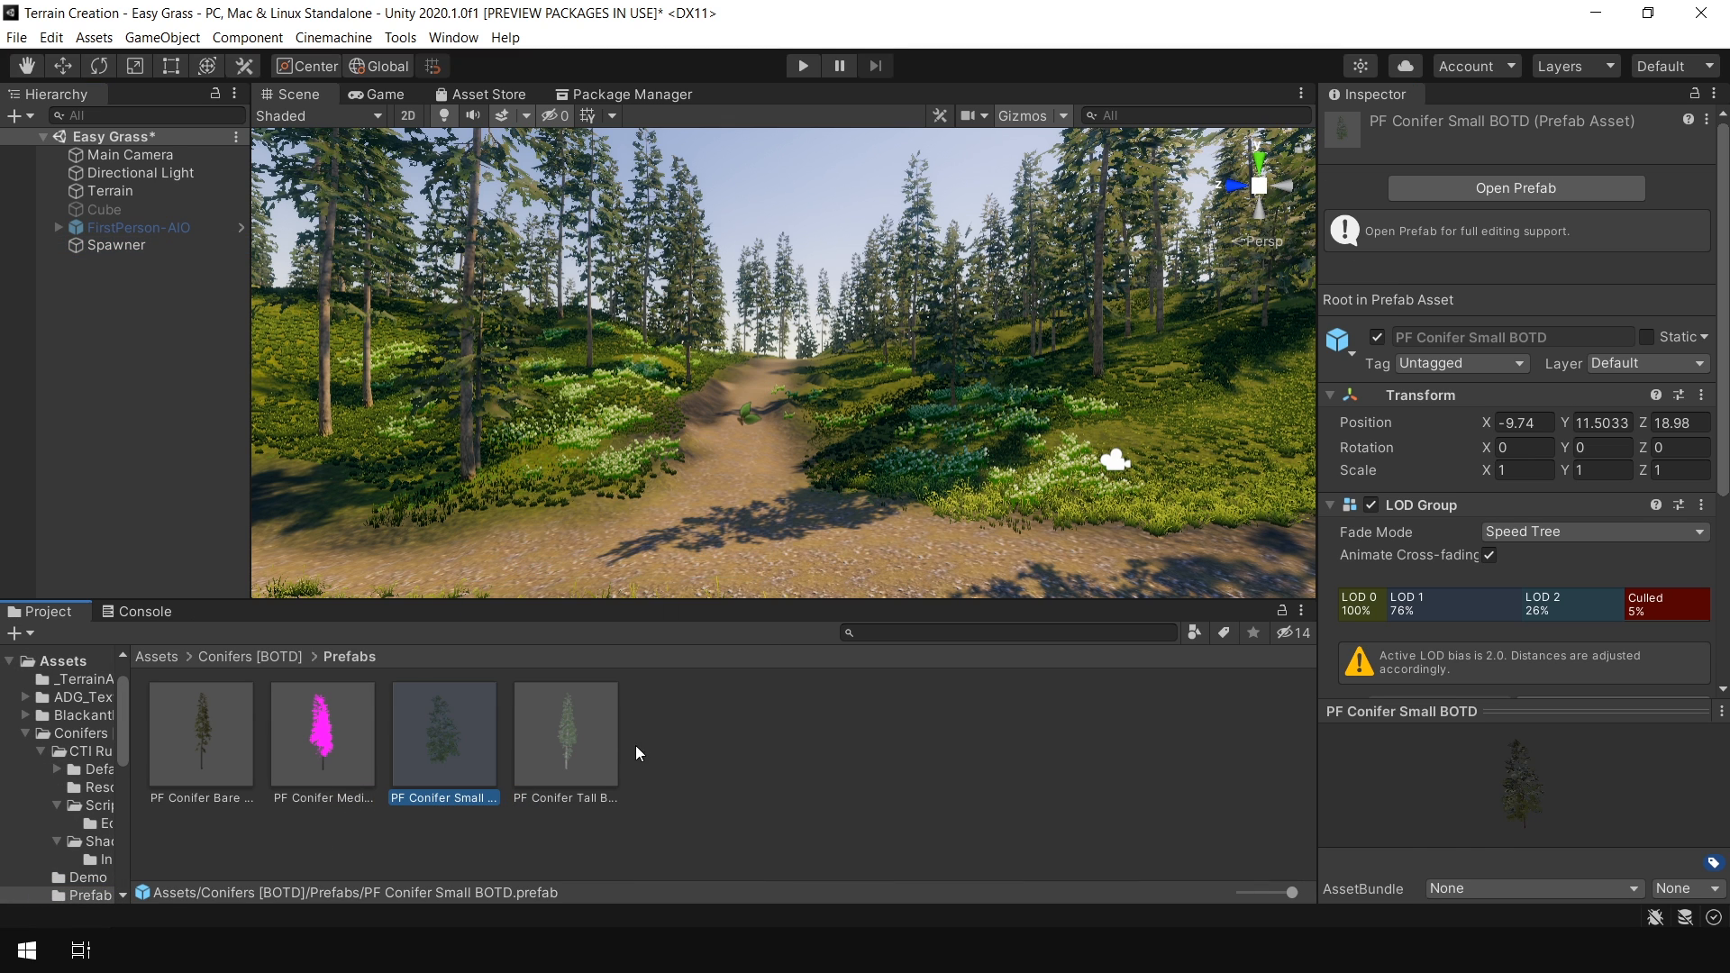
right_click(335, 730)
click(412, 549)
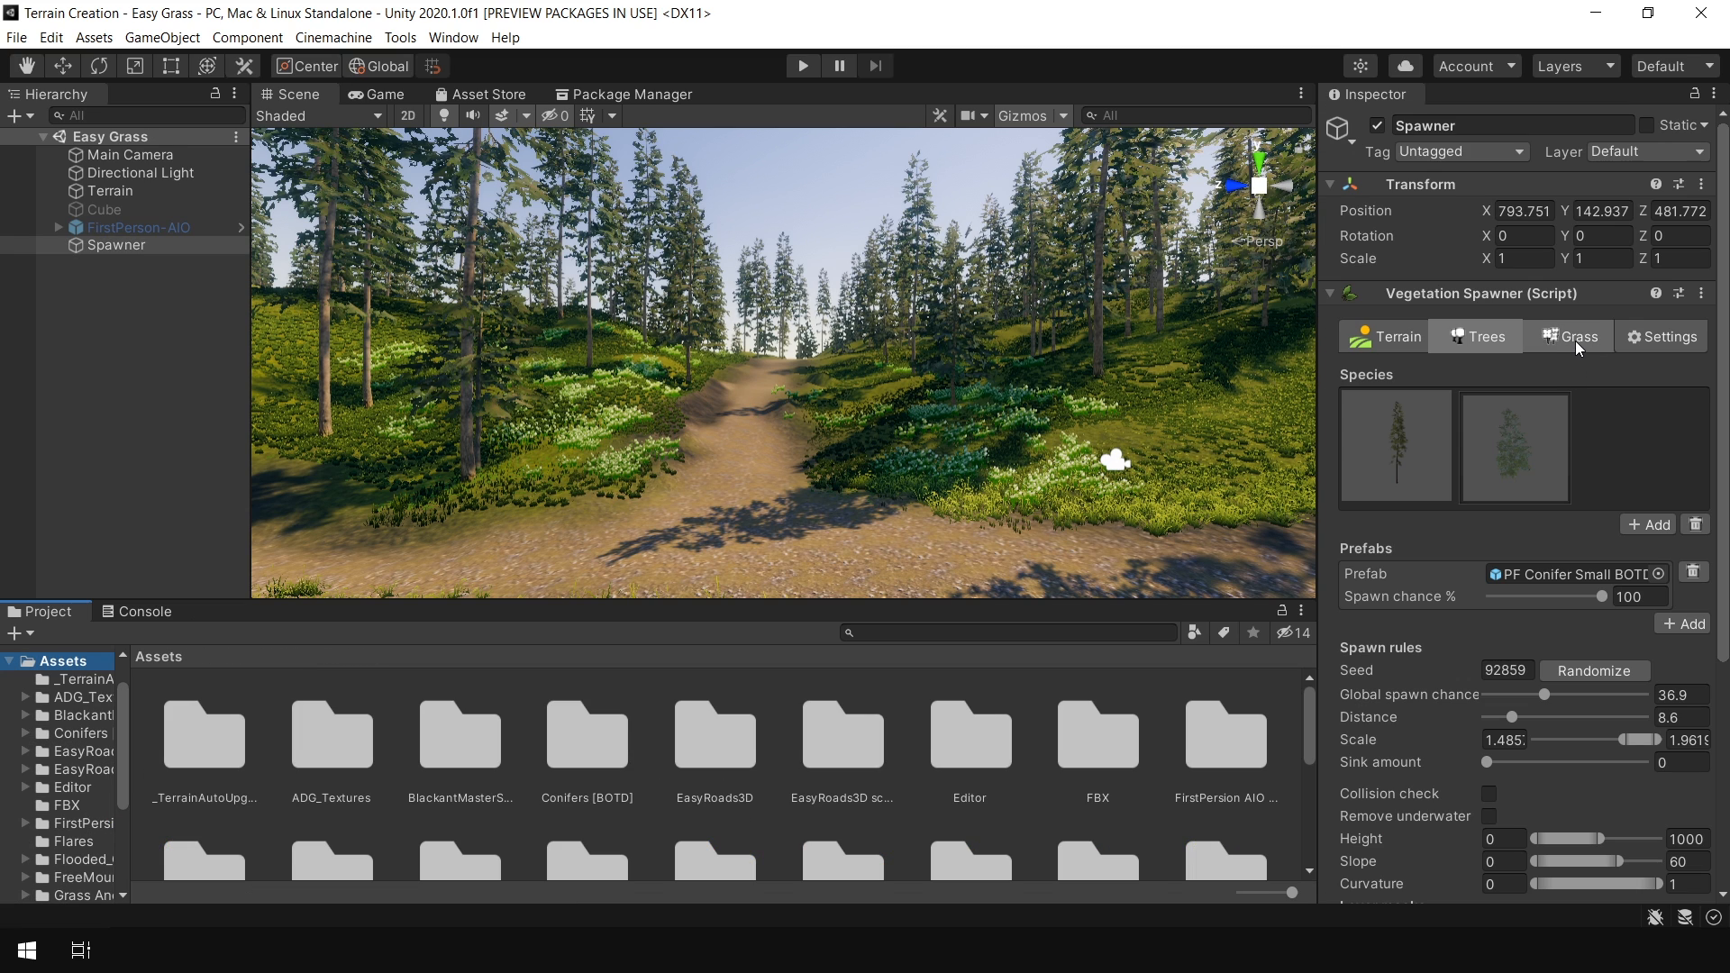
Add a grass item on the Grass tab, render it as Mesh and assign the Grass_Med_C prefab
click(1575, 338)
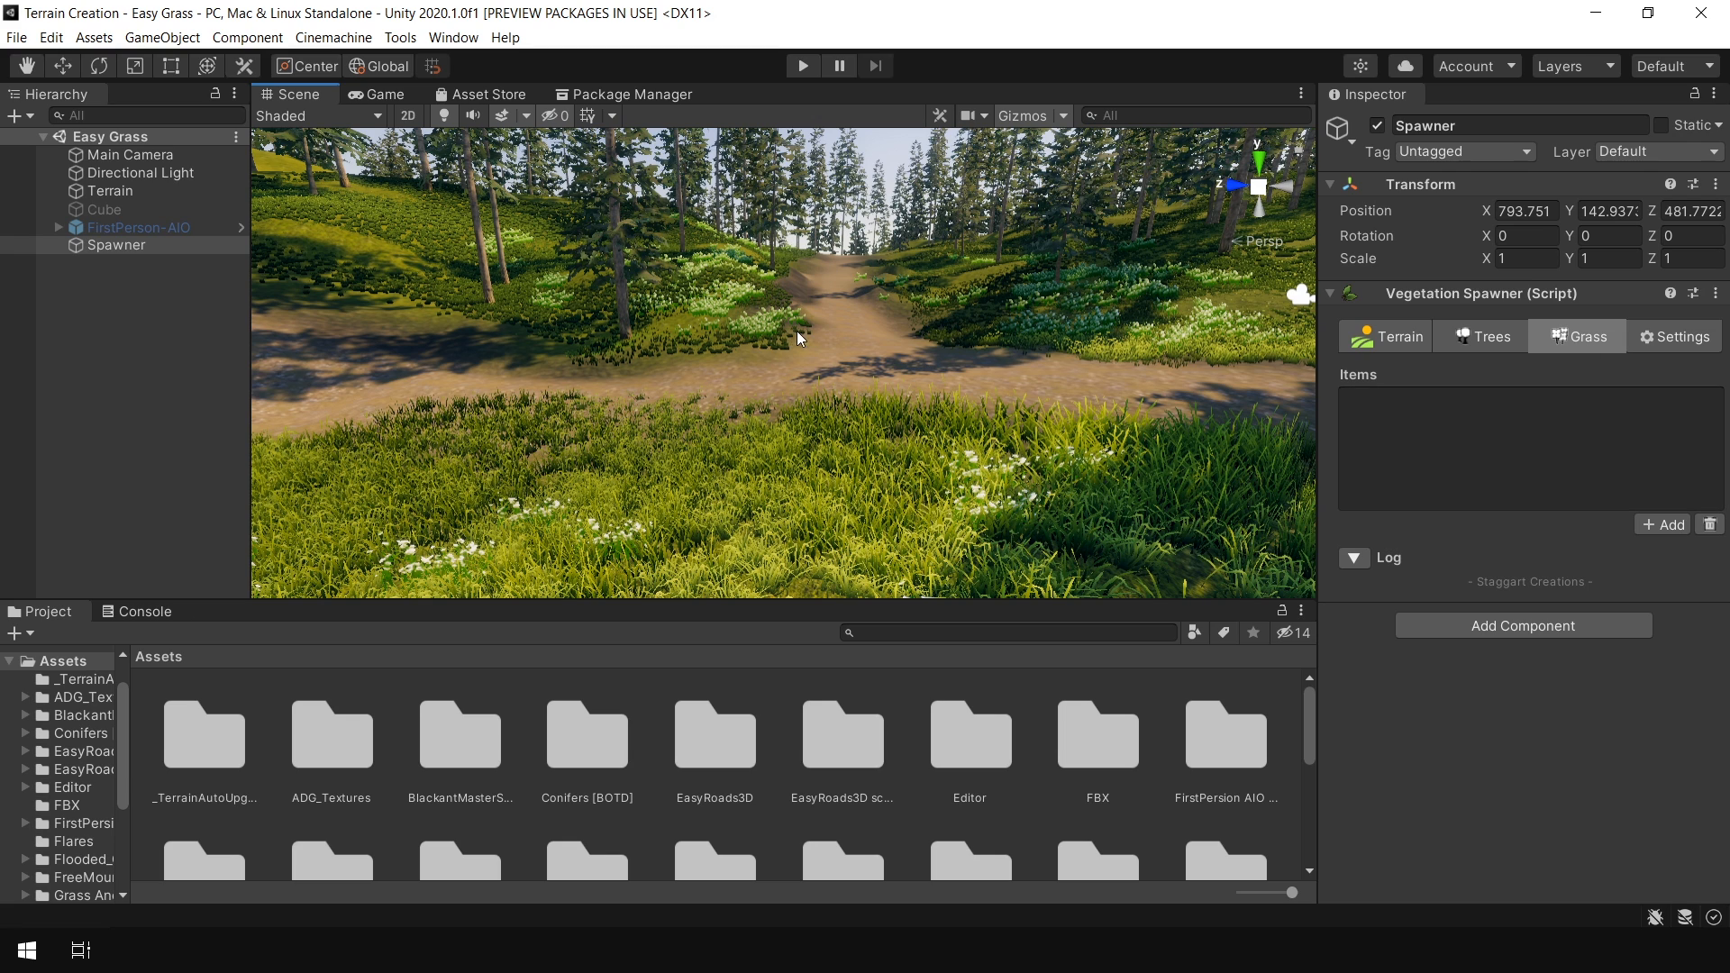
click(1665, 525)
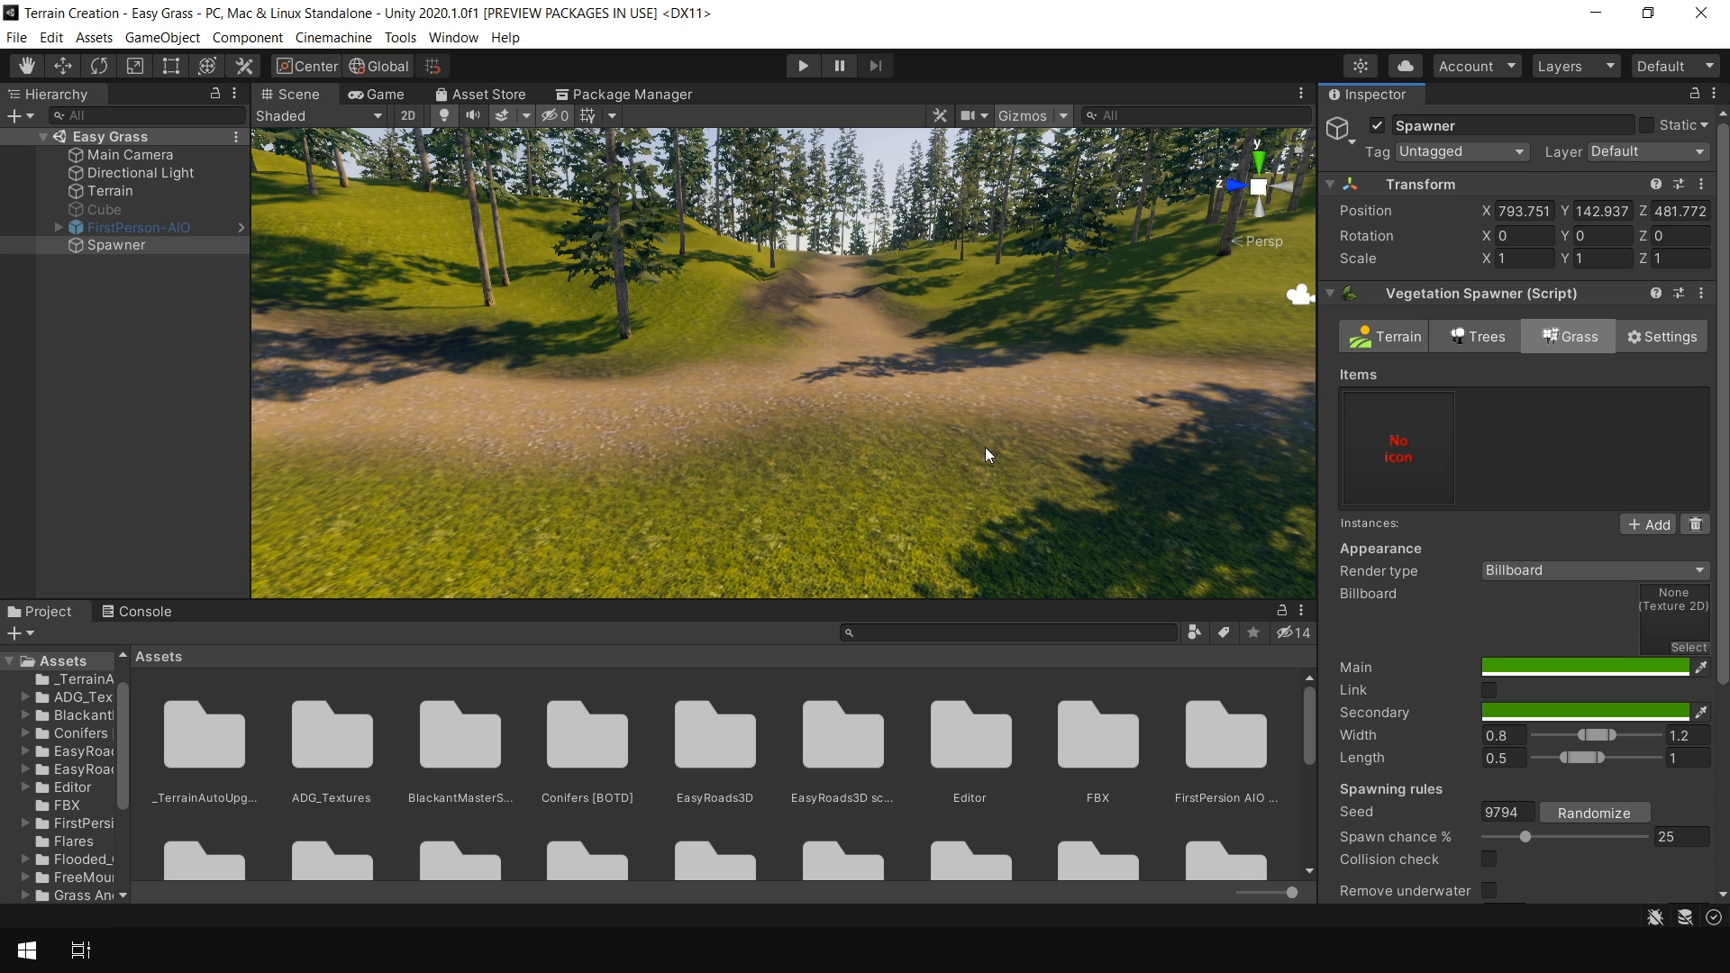
click(1586, 577)
click(1570, 596)
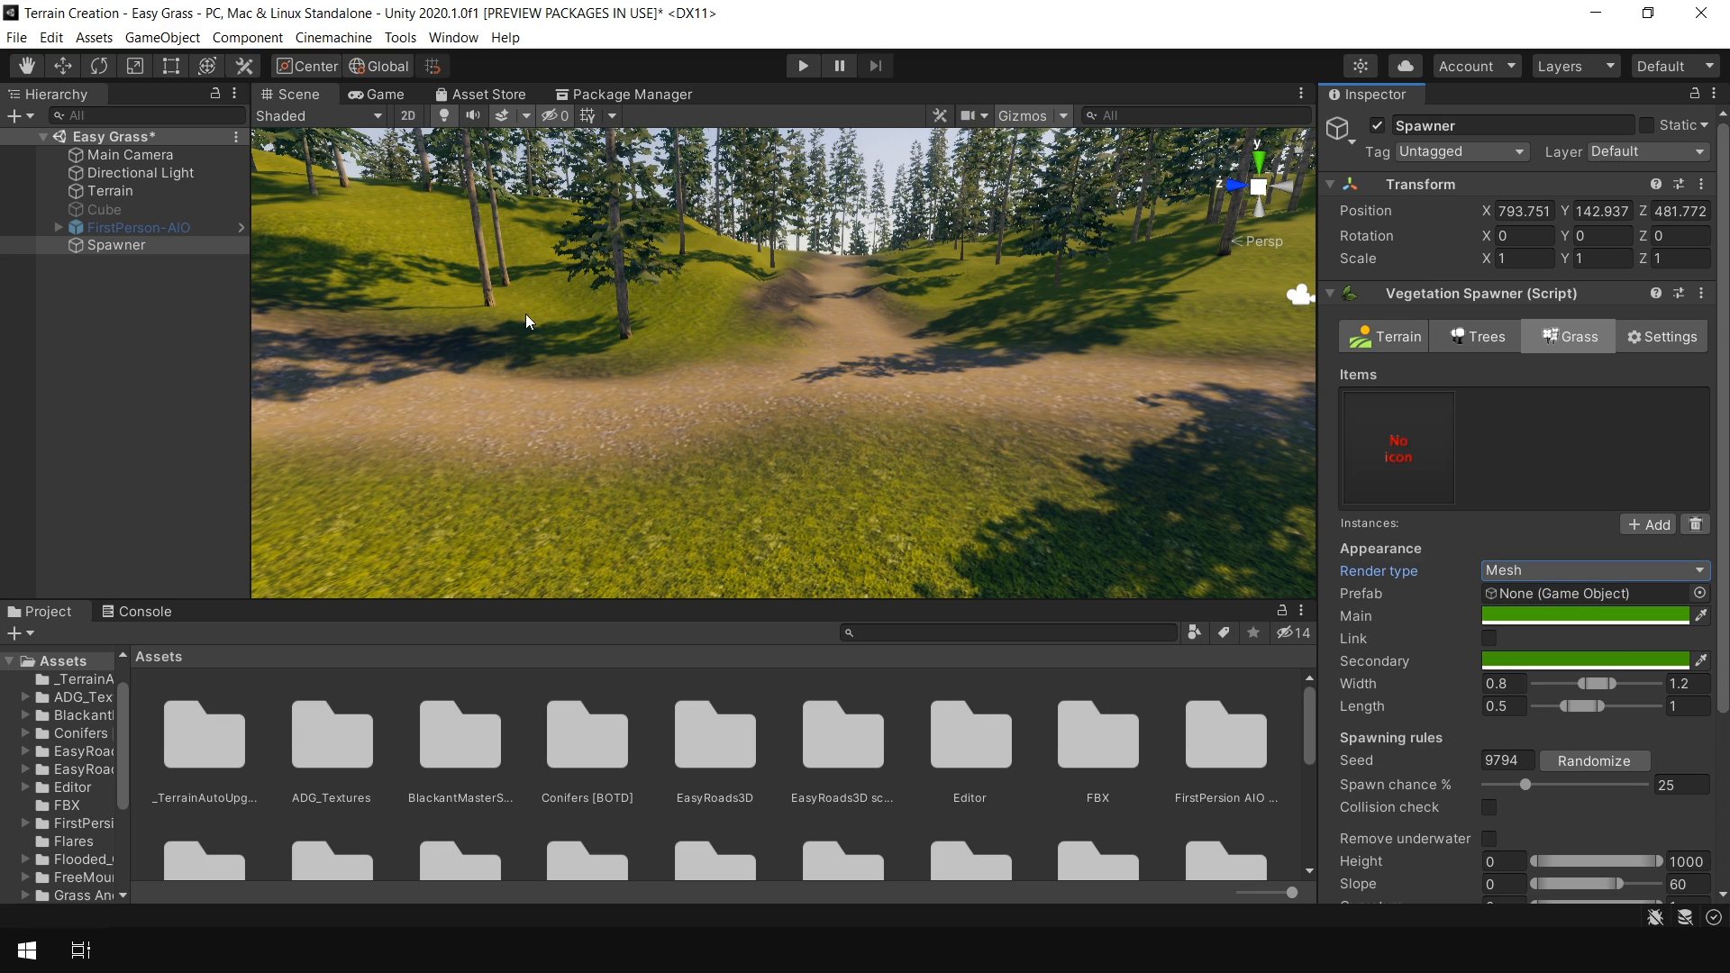
click(1699, 594)
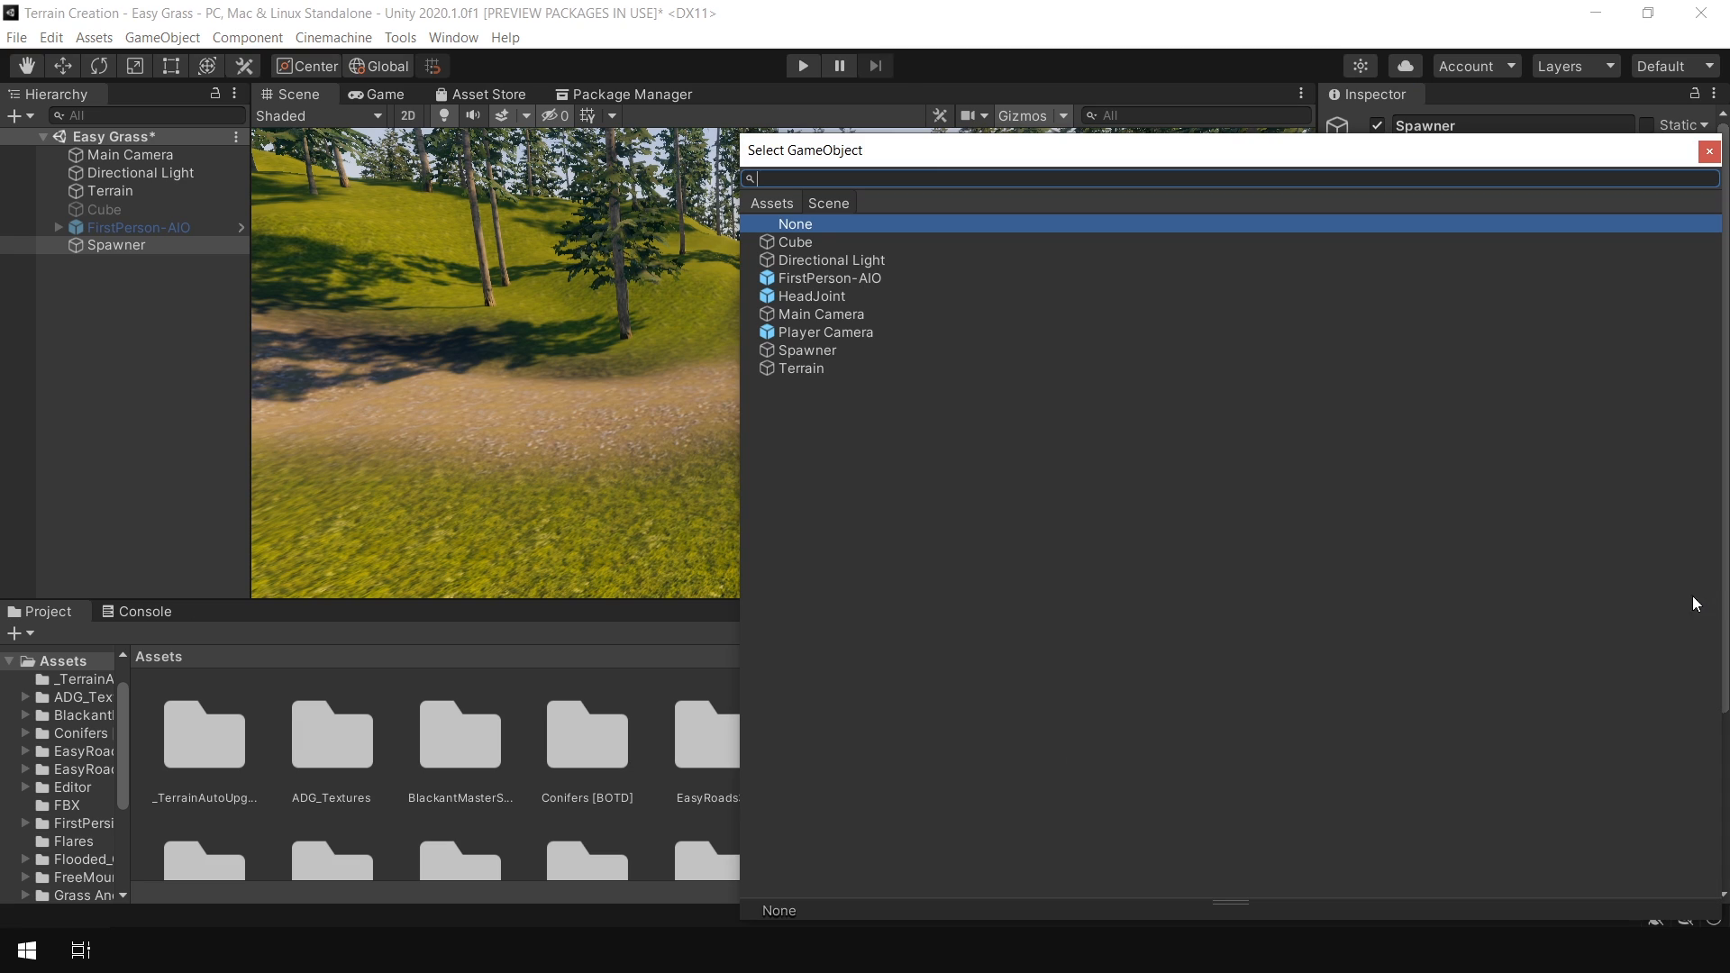
click(777, 203)
scroll(1134, 438, down, 3)
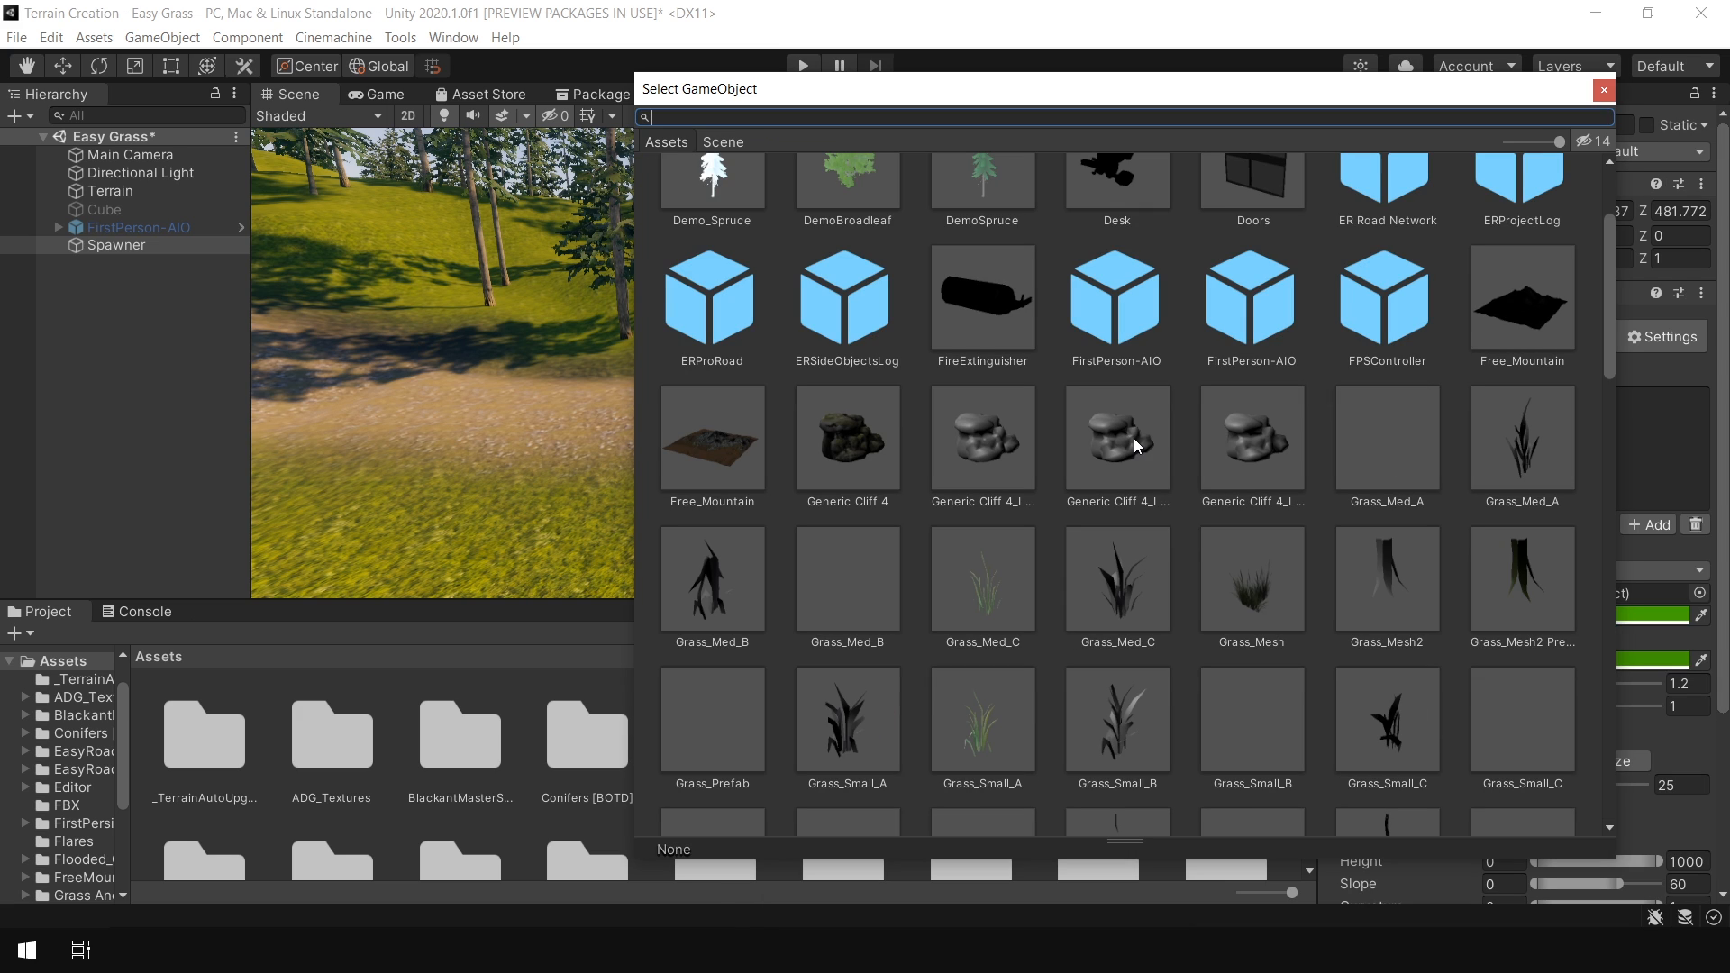
scroll(1134, 438, down, 3)
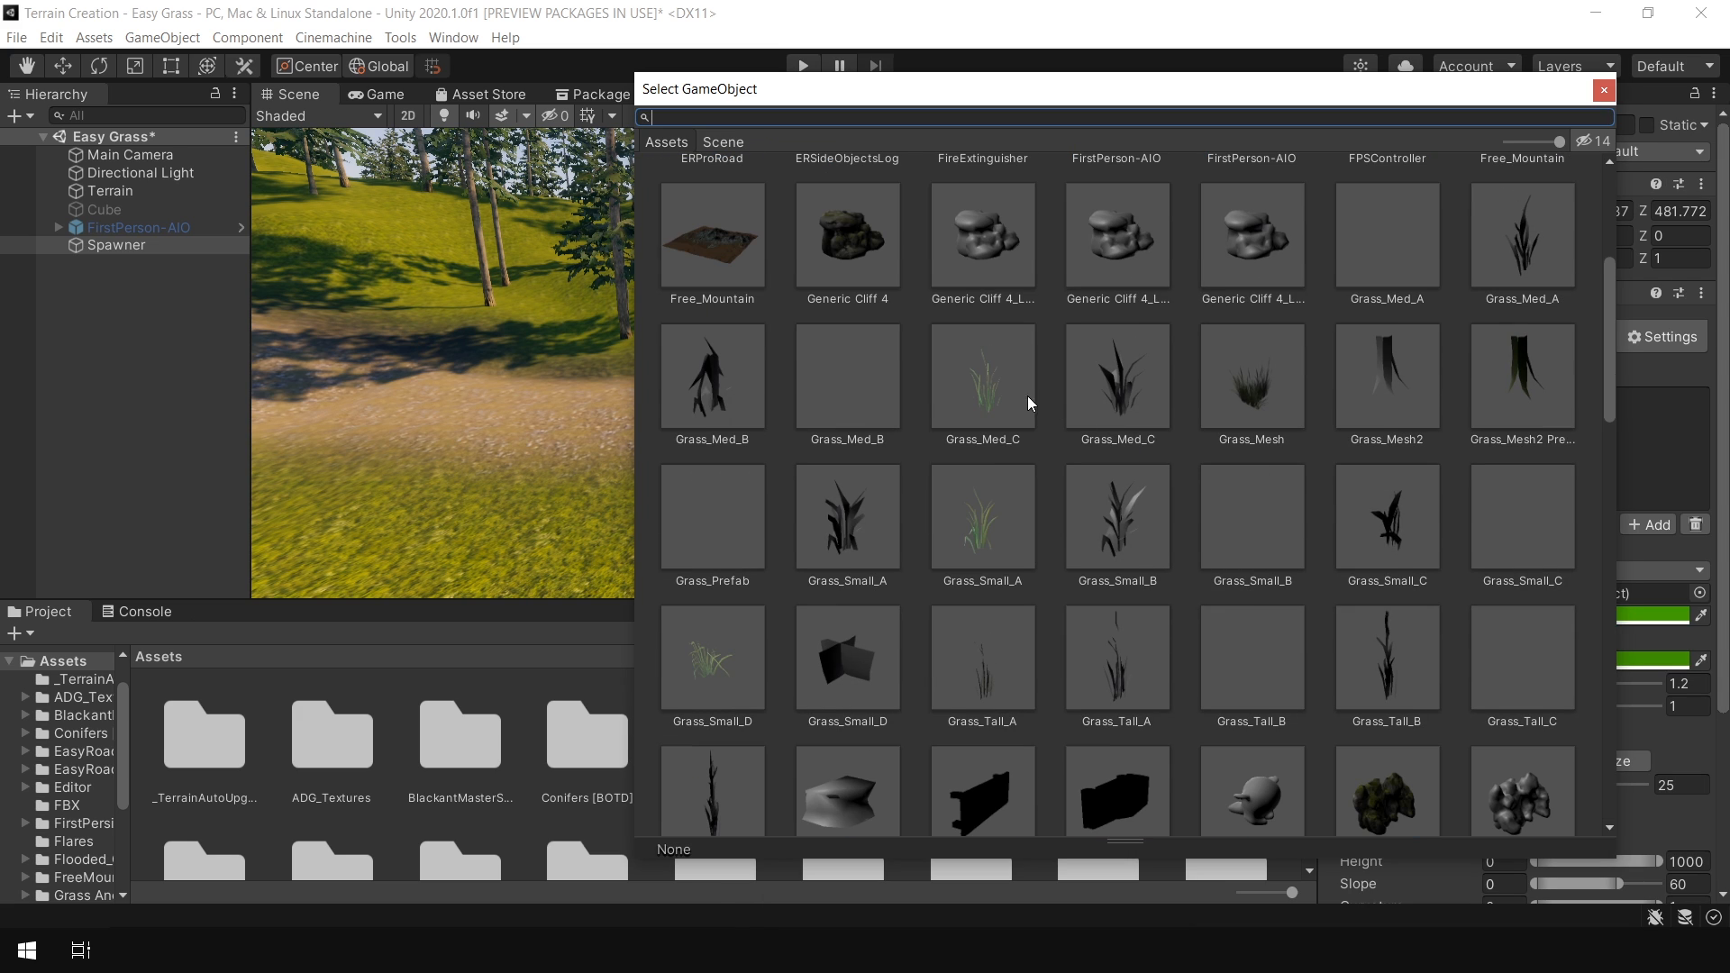
double_click(994, 383)
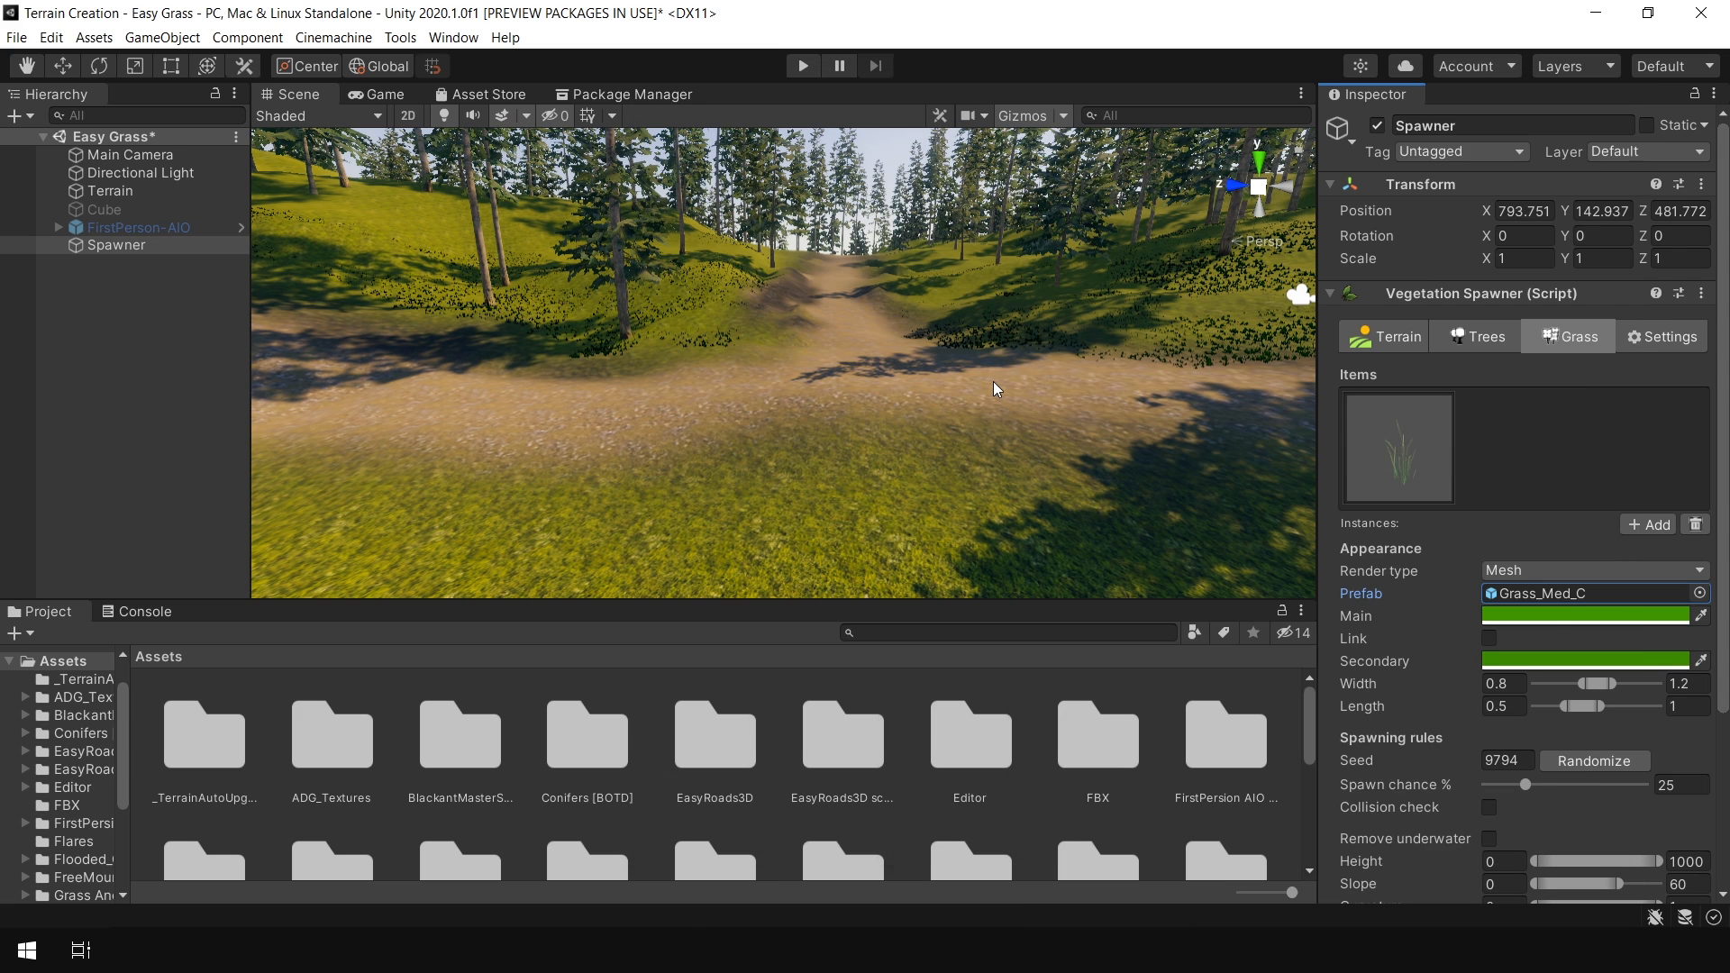
Add a second grass item using the Grass_Small_A prefab
click(1646, 525)
click(1700, 593)
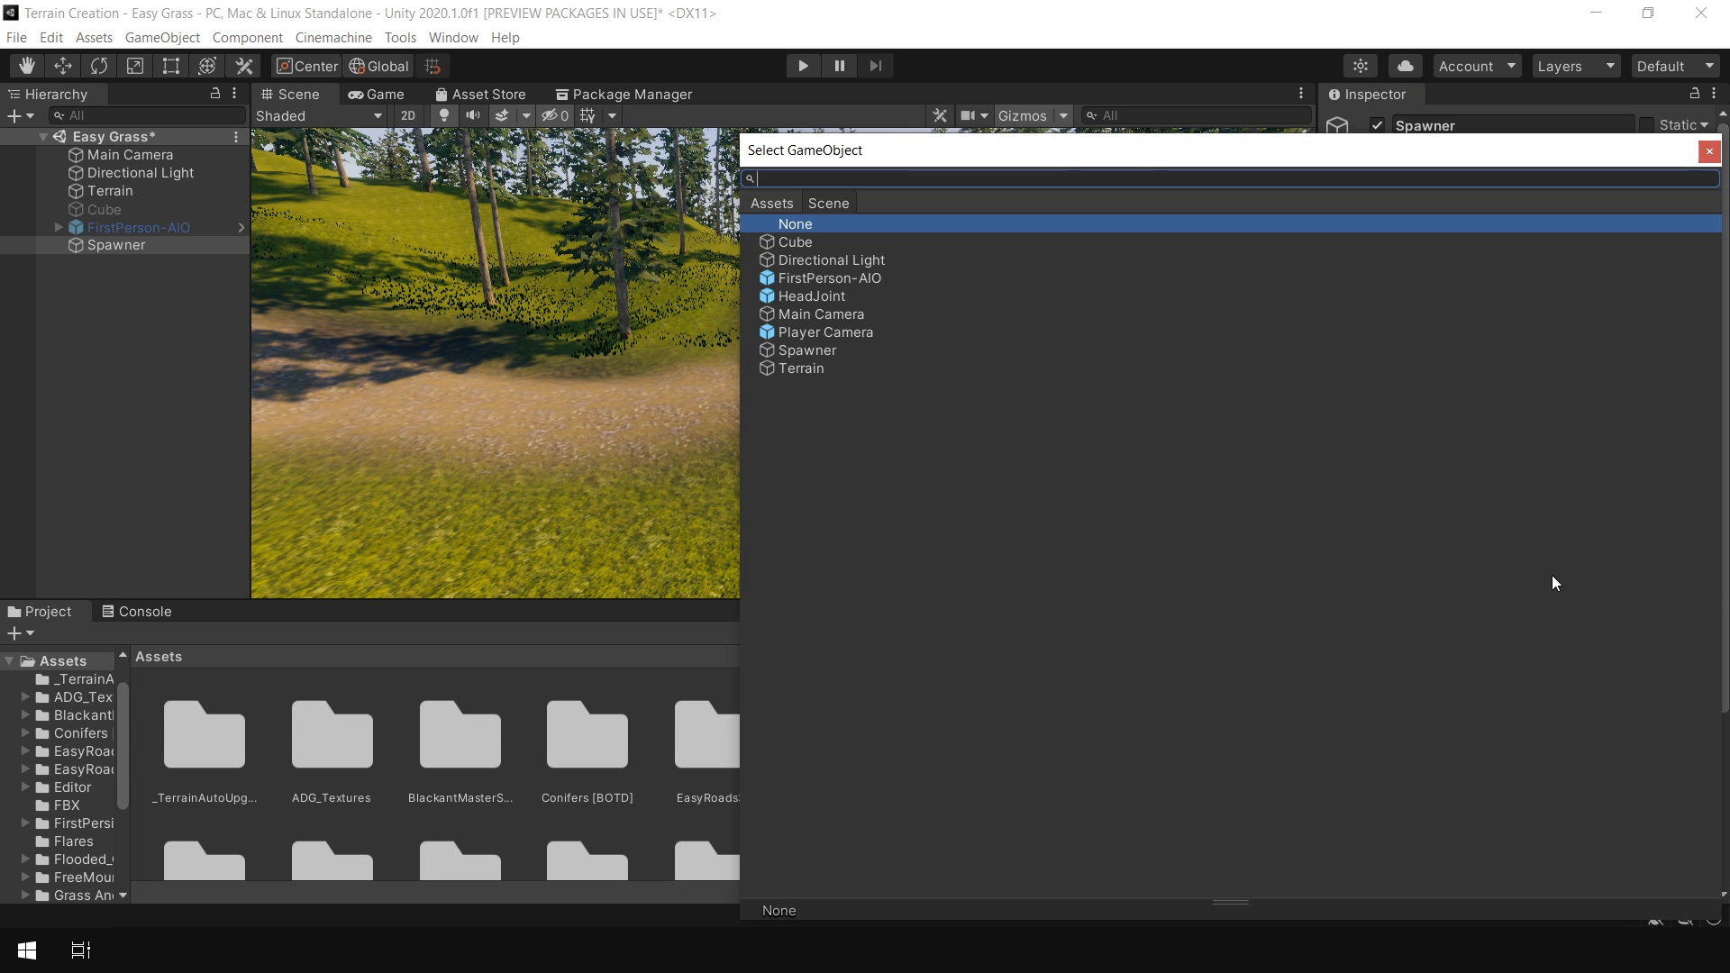
double_click(1095, 651)
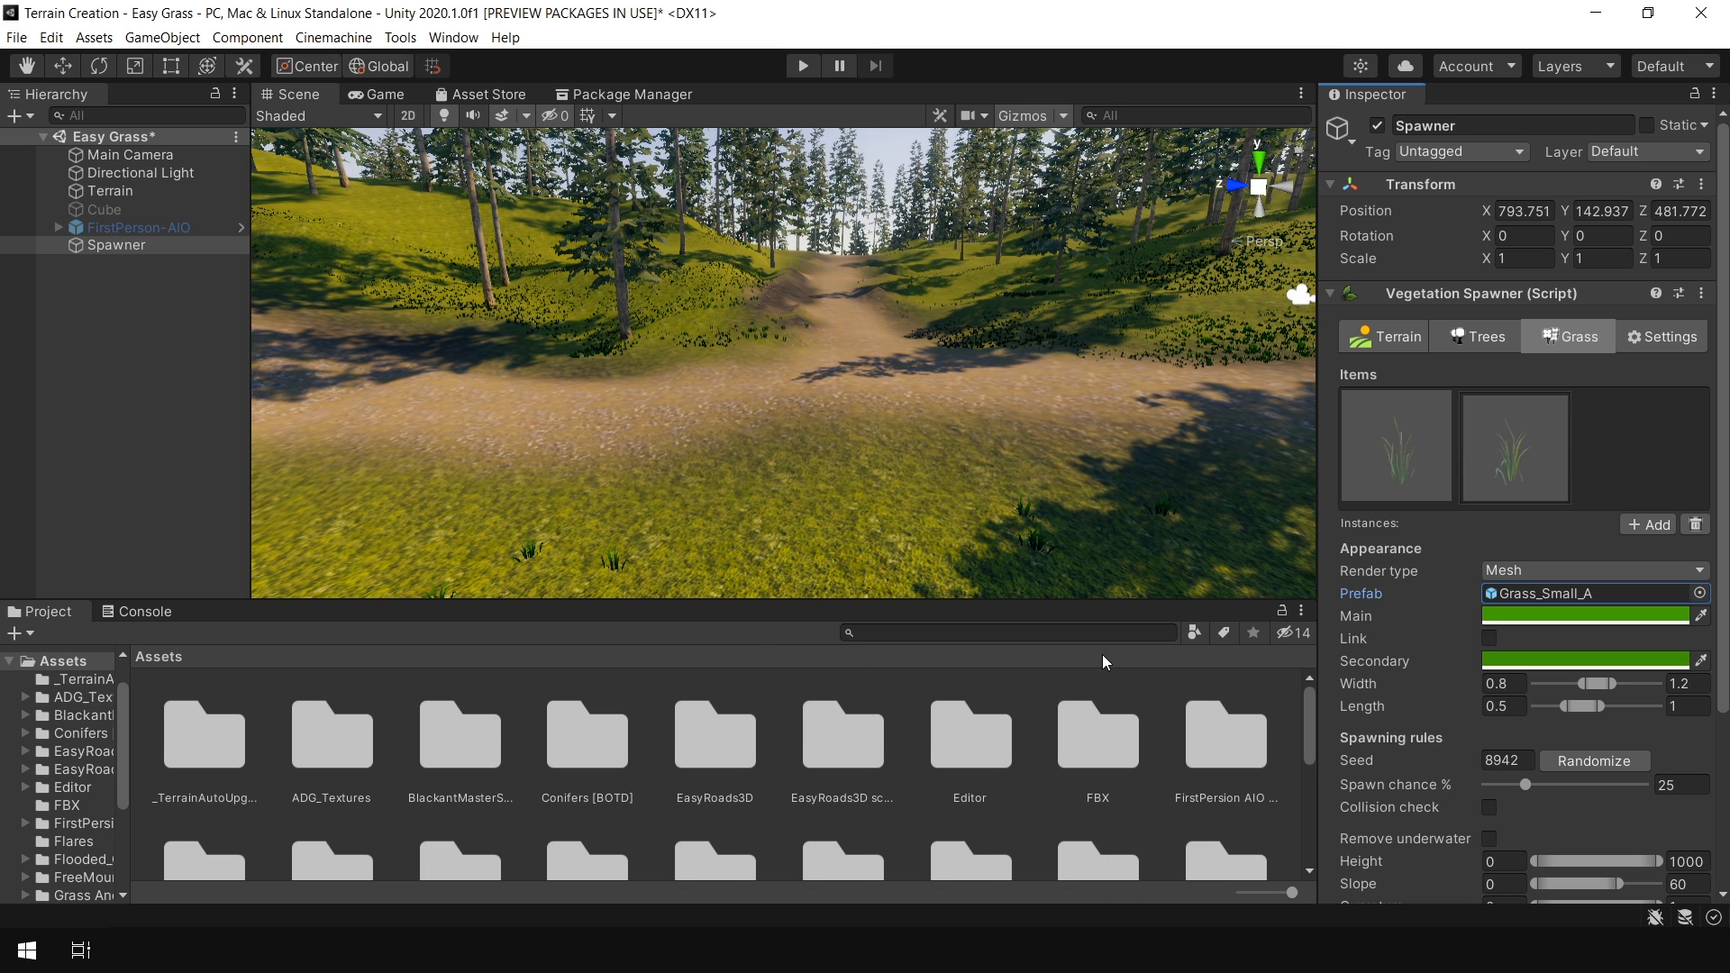
Add a third grass item using the Grass_Small_D prefab
click(1648, 524)
click(1700, 593)
scroll(856, 631, down, 2)
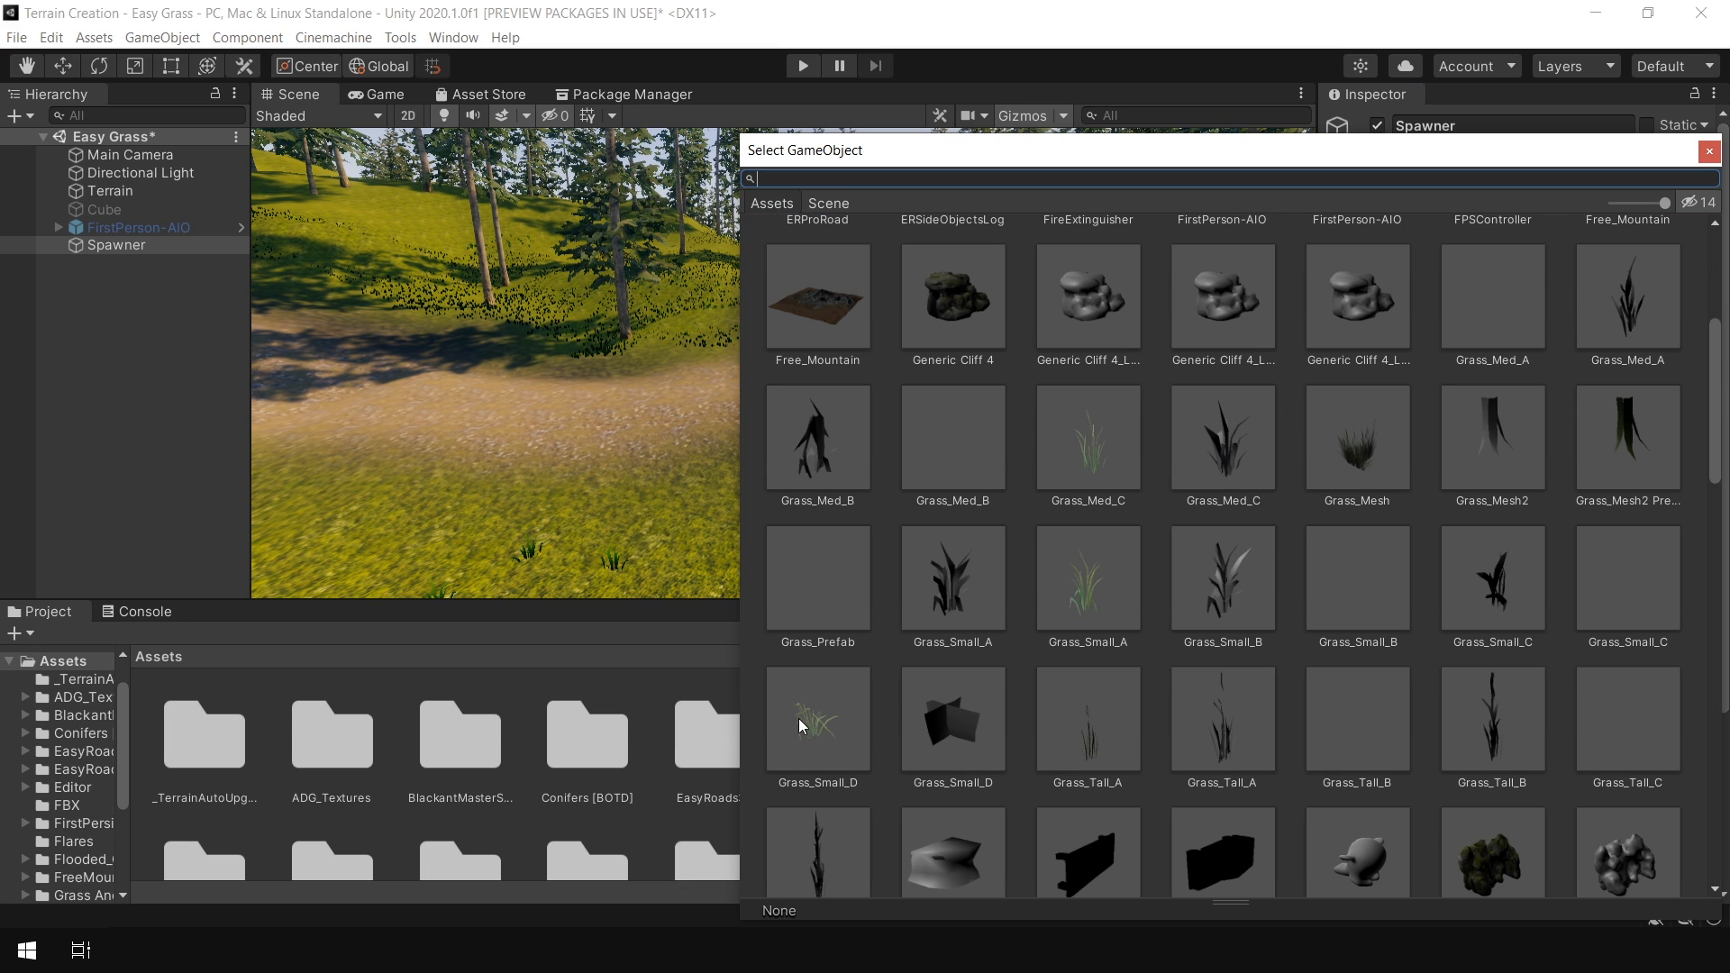
double_click(813, 730)
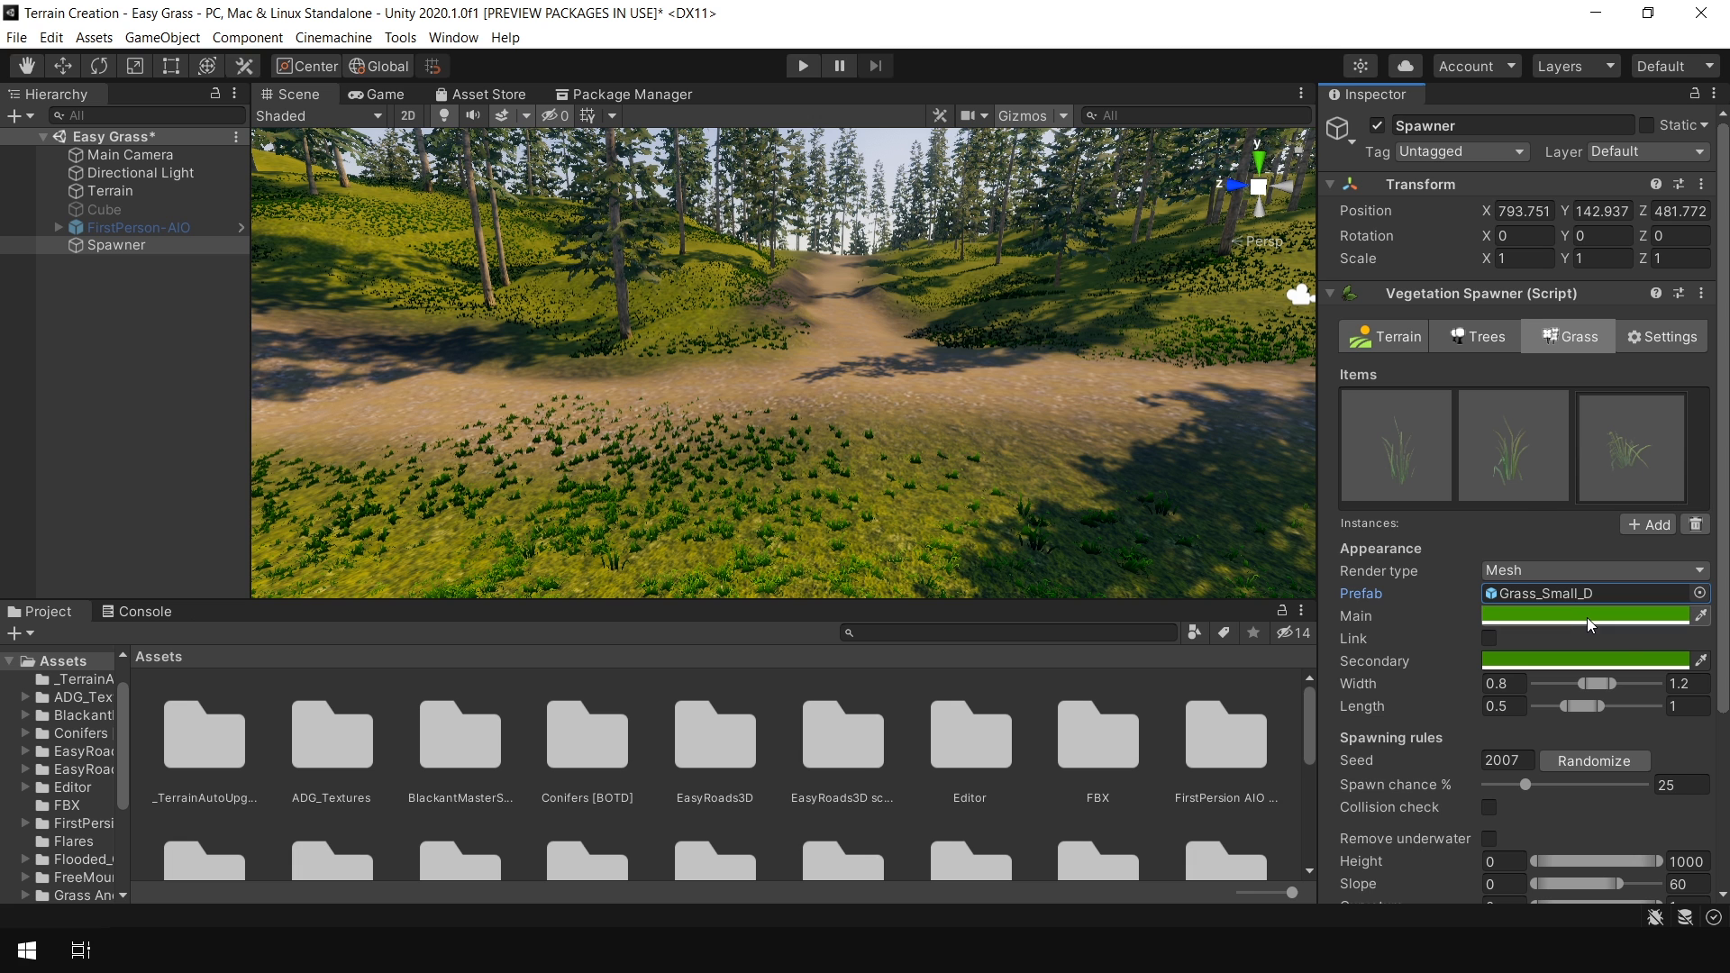
Set this grass item's main colour to pale green and its secondary colour to white
click(1587, 618)
mouse_move(1581, 547)
mouse_down()
mouse_move(1510, 502)
mouse_move(1496, 527)
mouse_up()
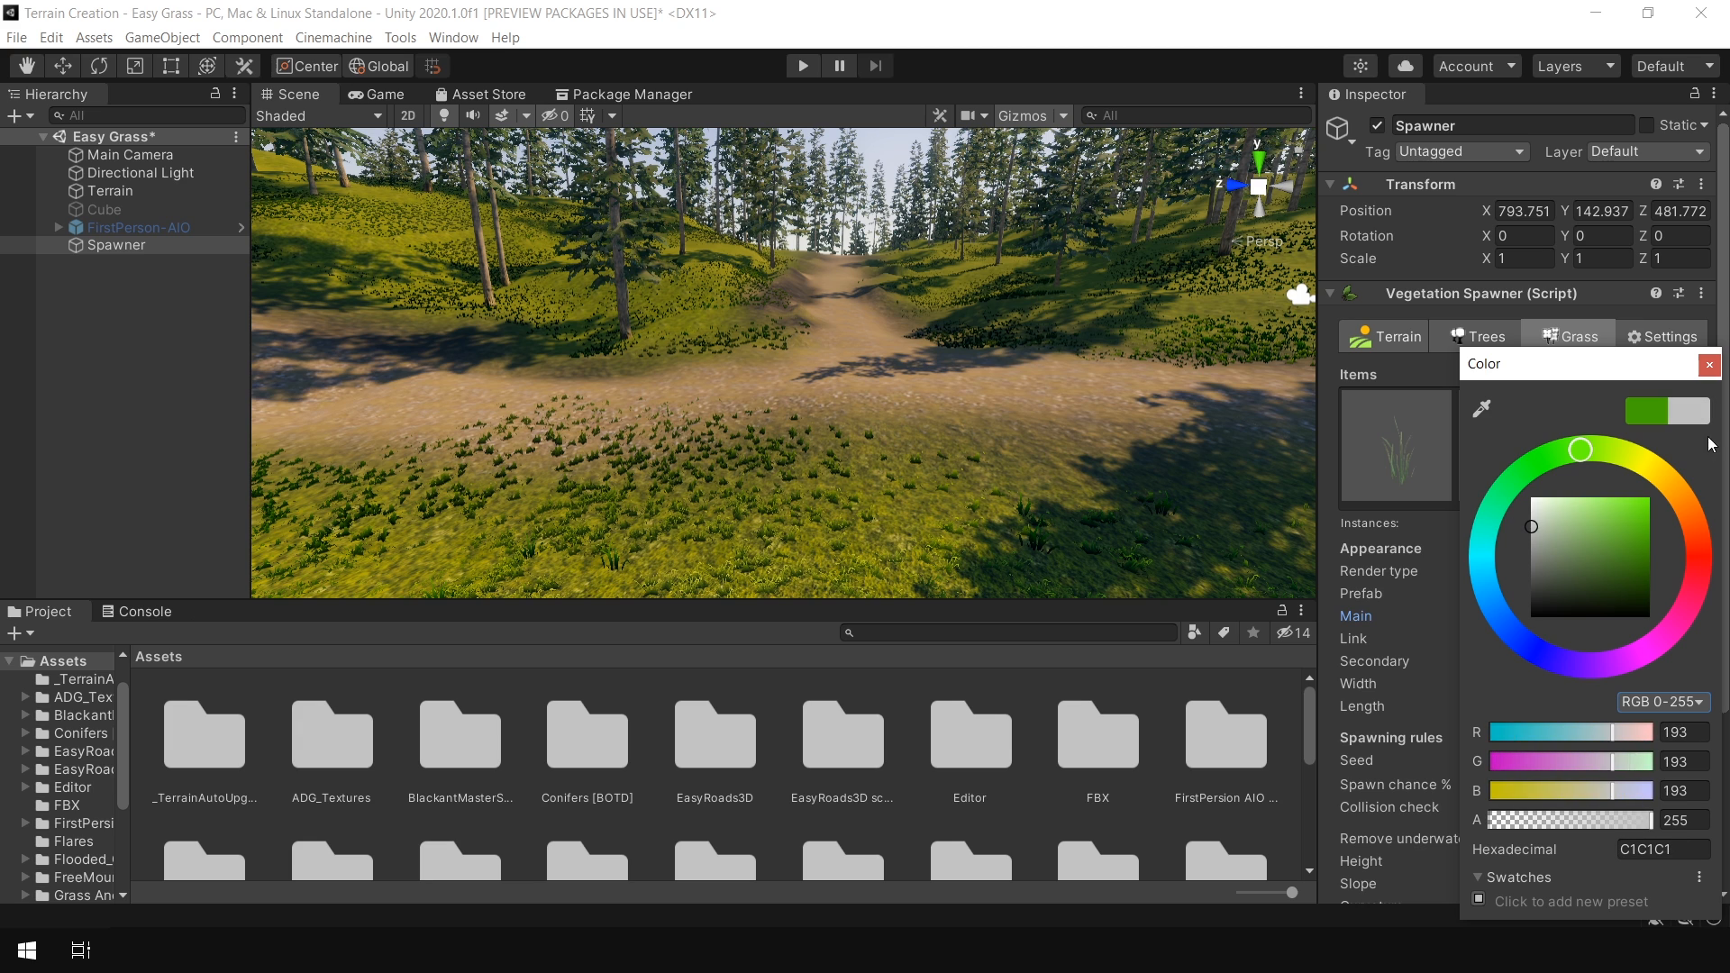
click(1710, 364)
click(1606, 660)
drag(1579, 570, 1556, 557)
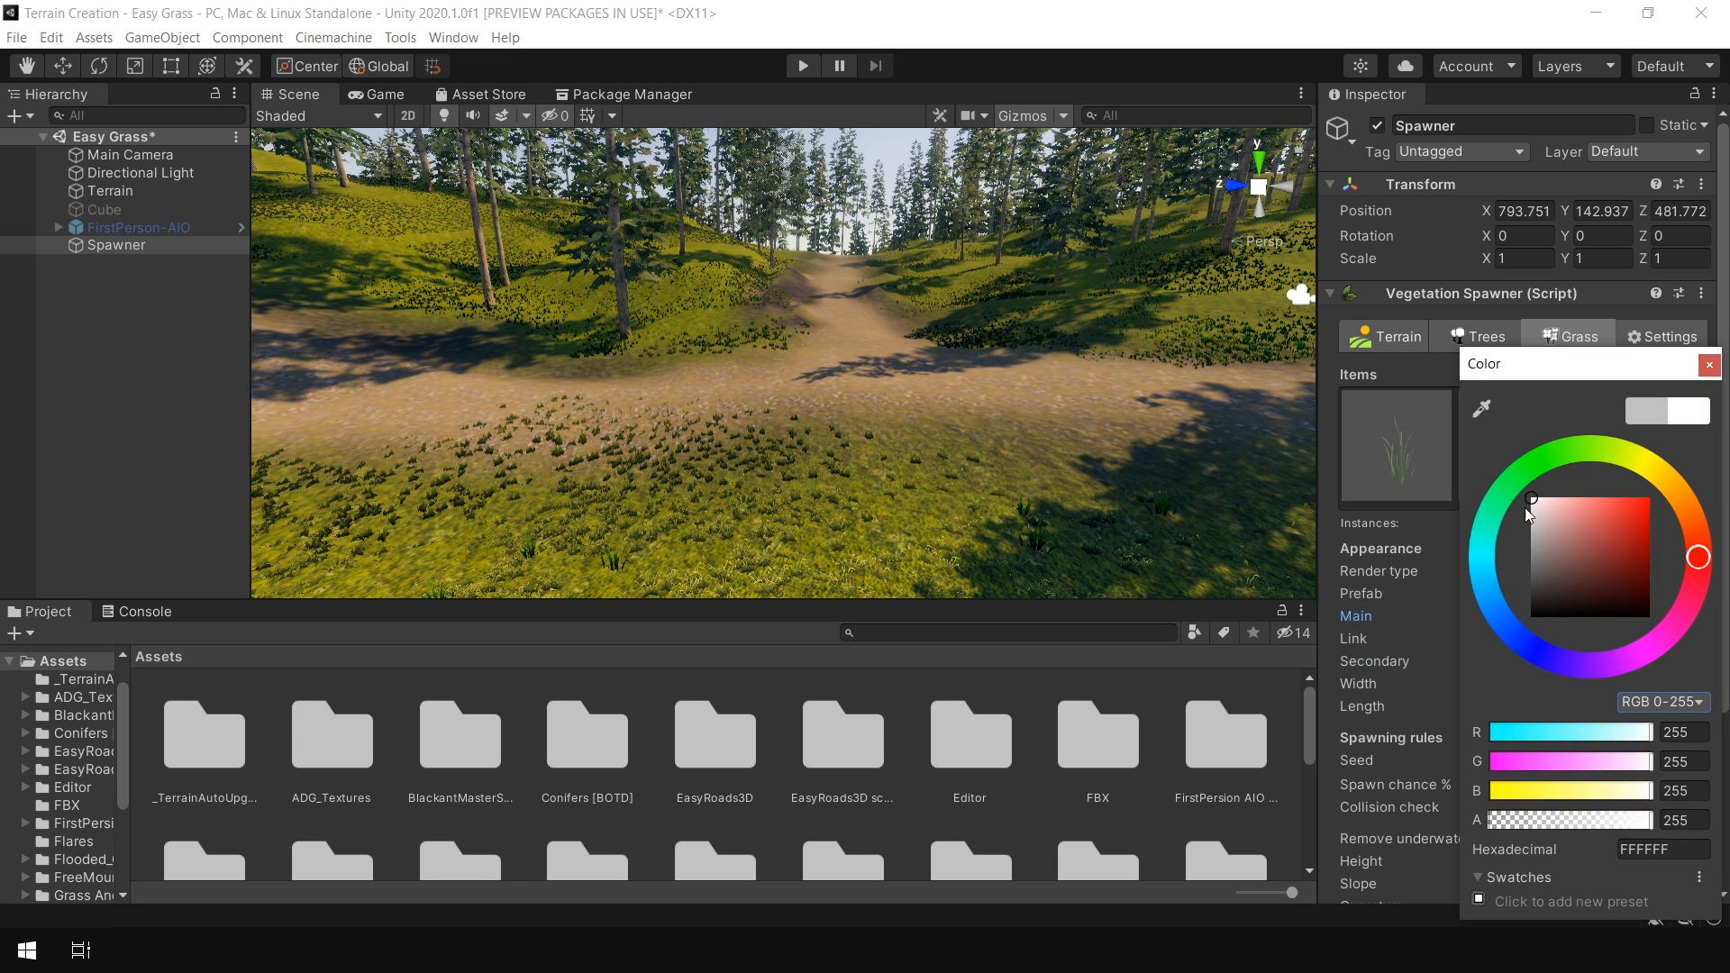
drag(1525, 506, 1571, 498)
click(1710, 365)
Widen the grass items' width and length ranges, toggling Link on and off along the way
click(1404, 463)
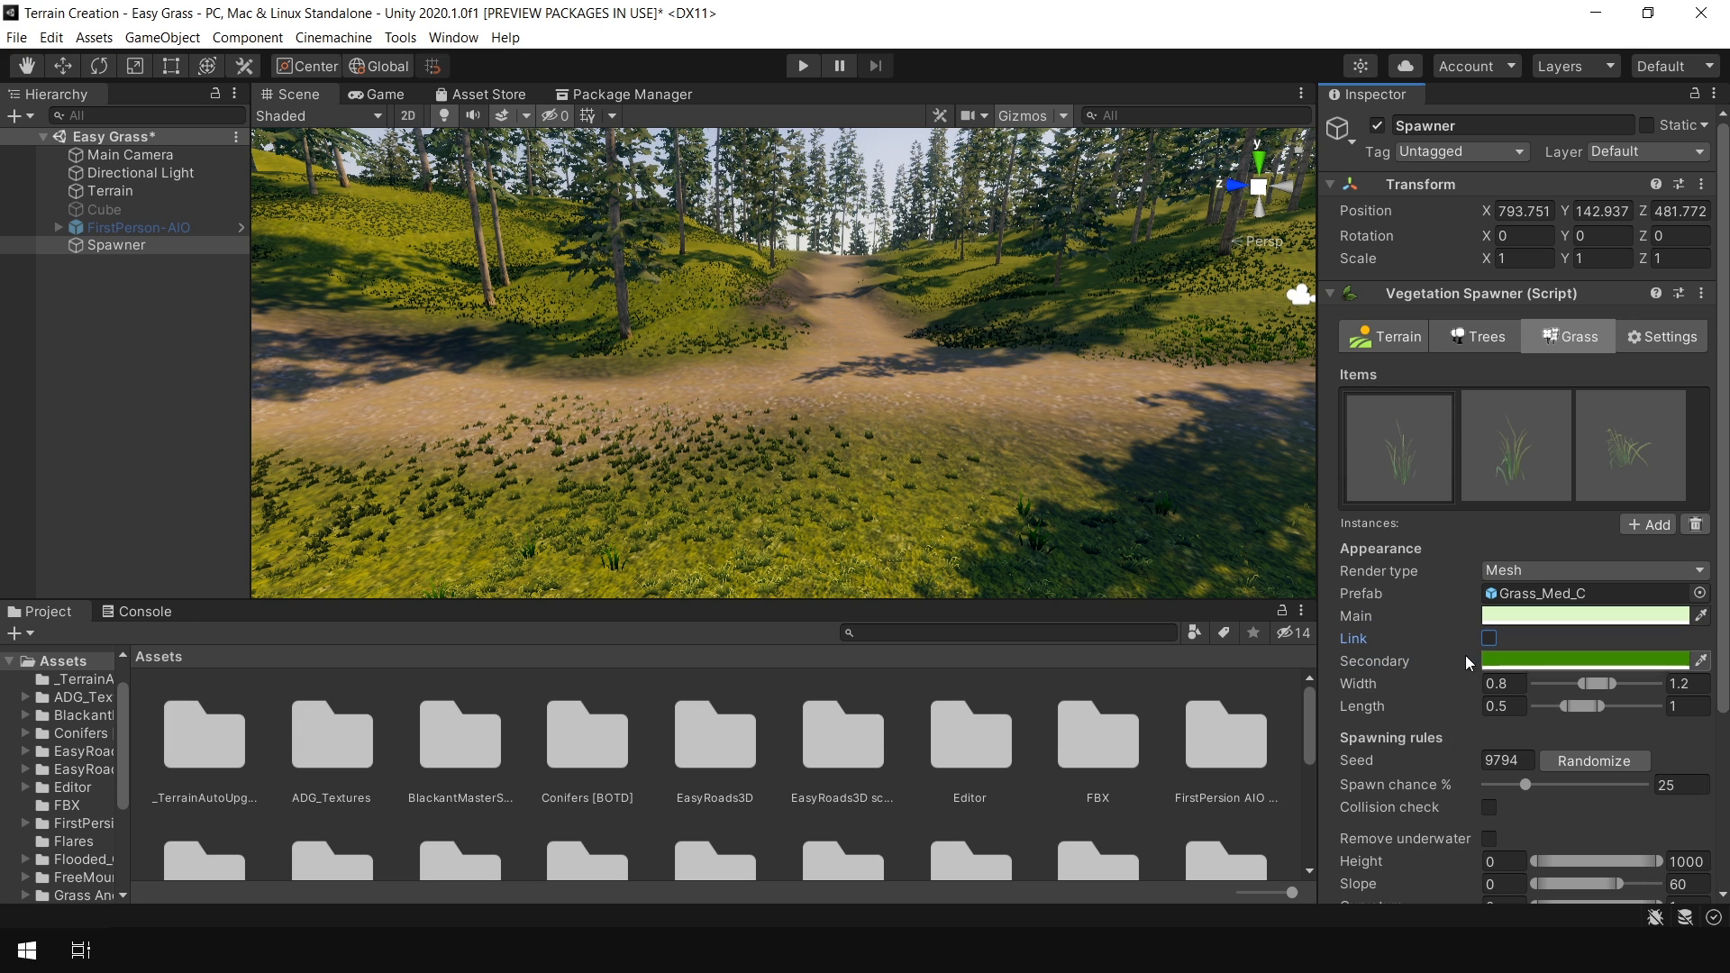
click(1447, 642)
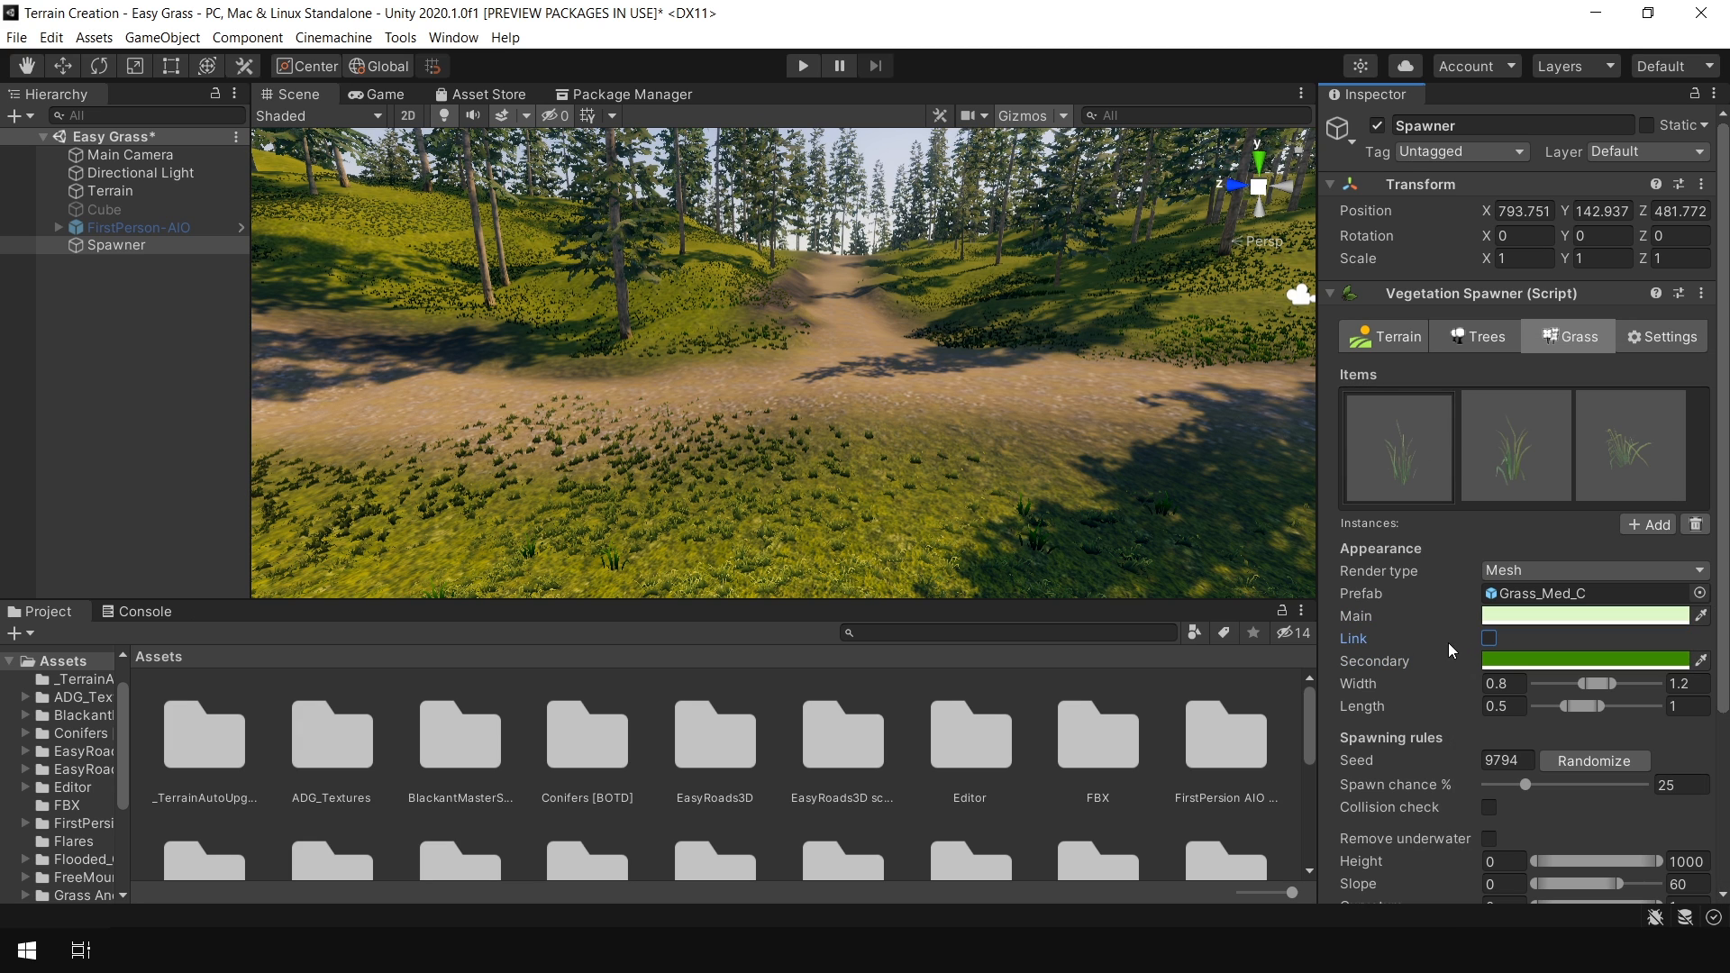
click(1491, 639)
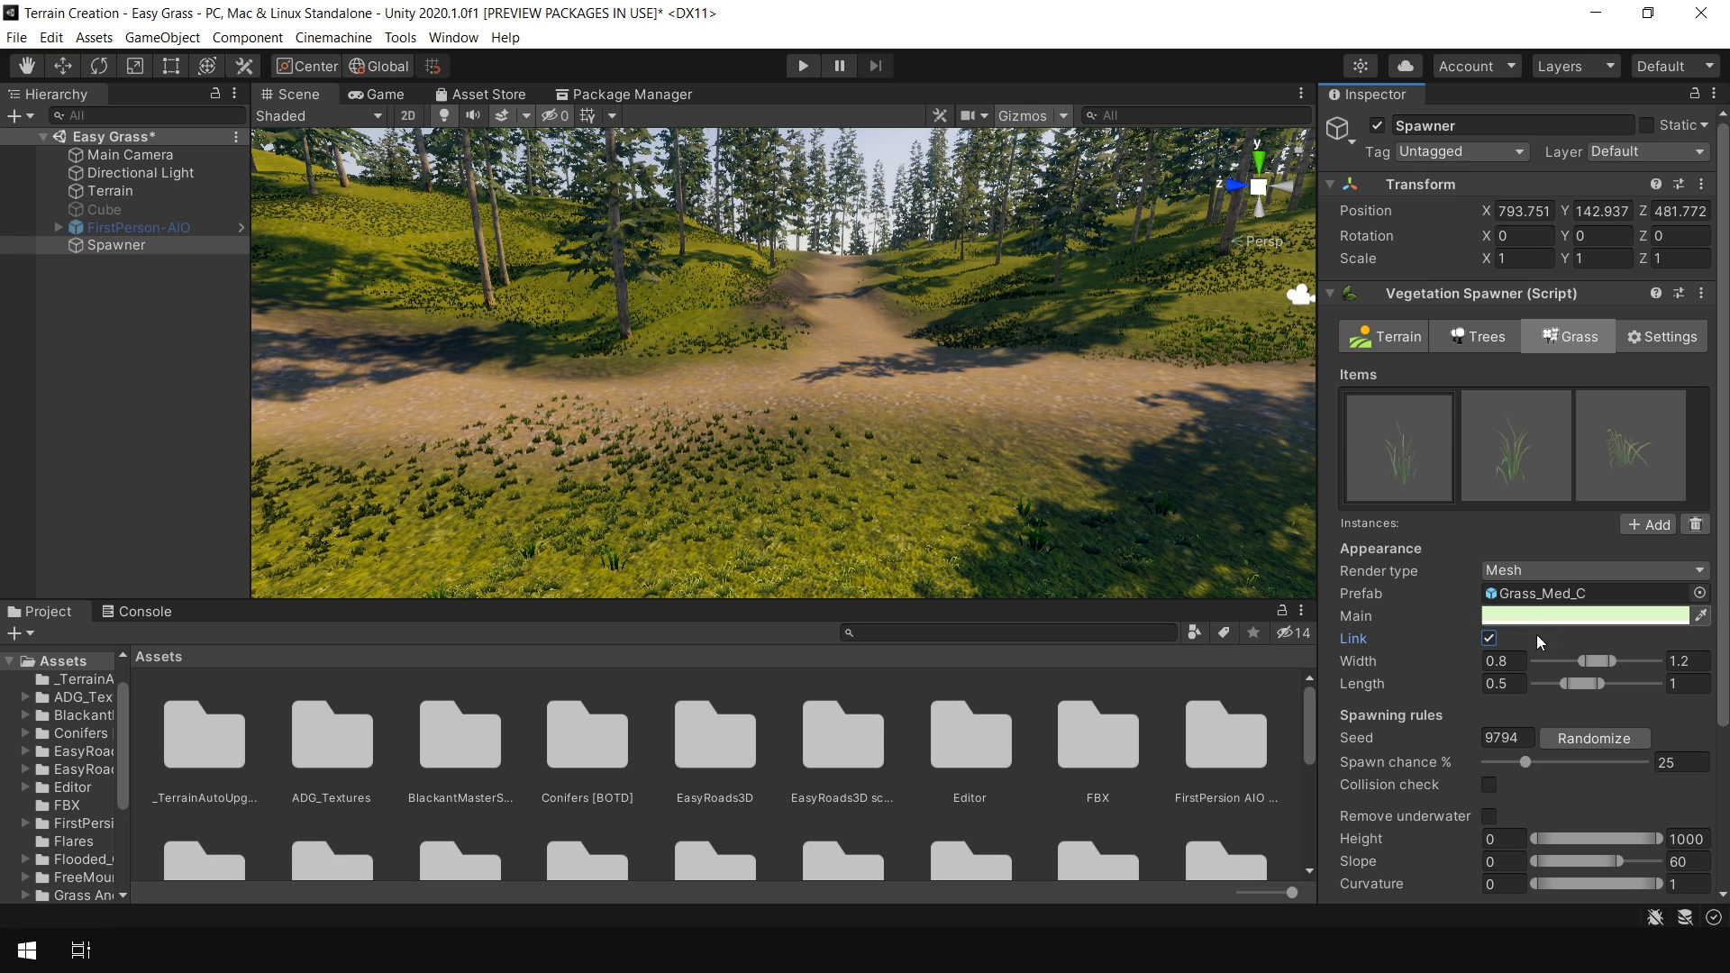
click(1488, 638)
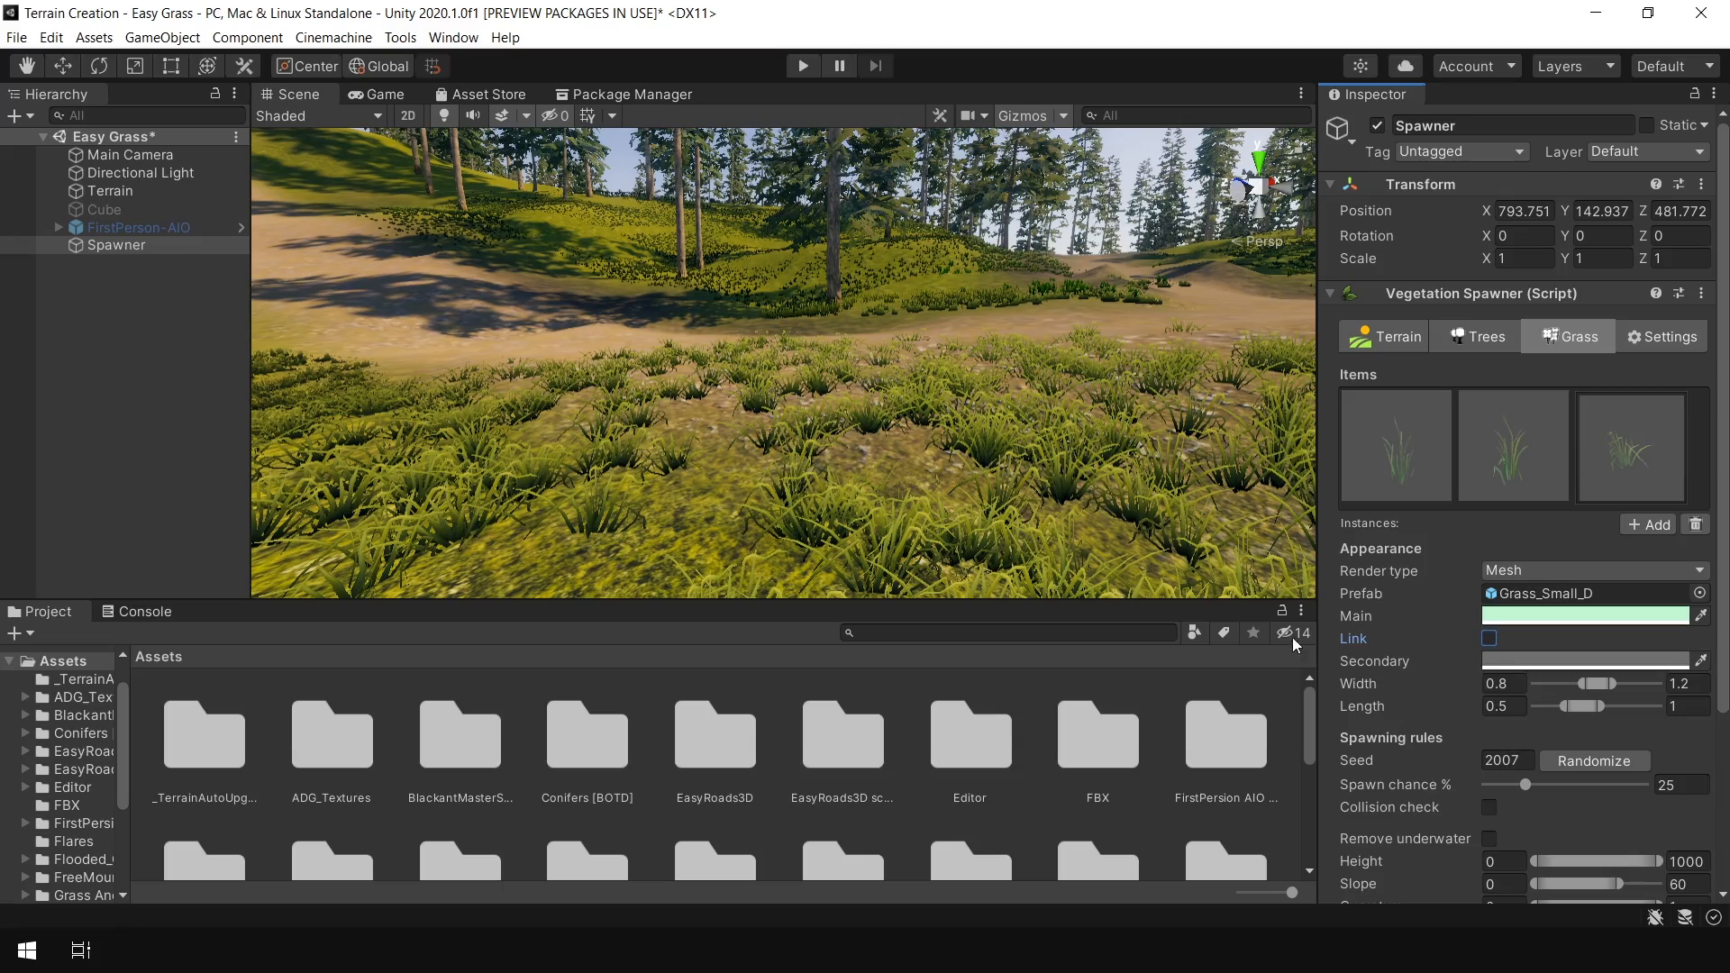
drag(1599, 687, 1591, 686)
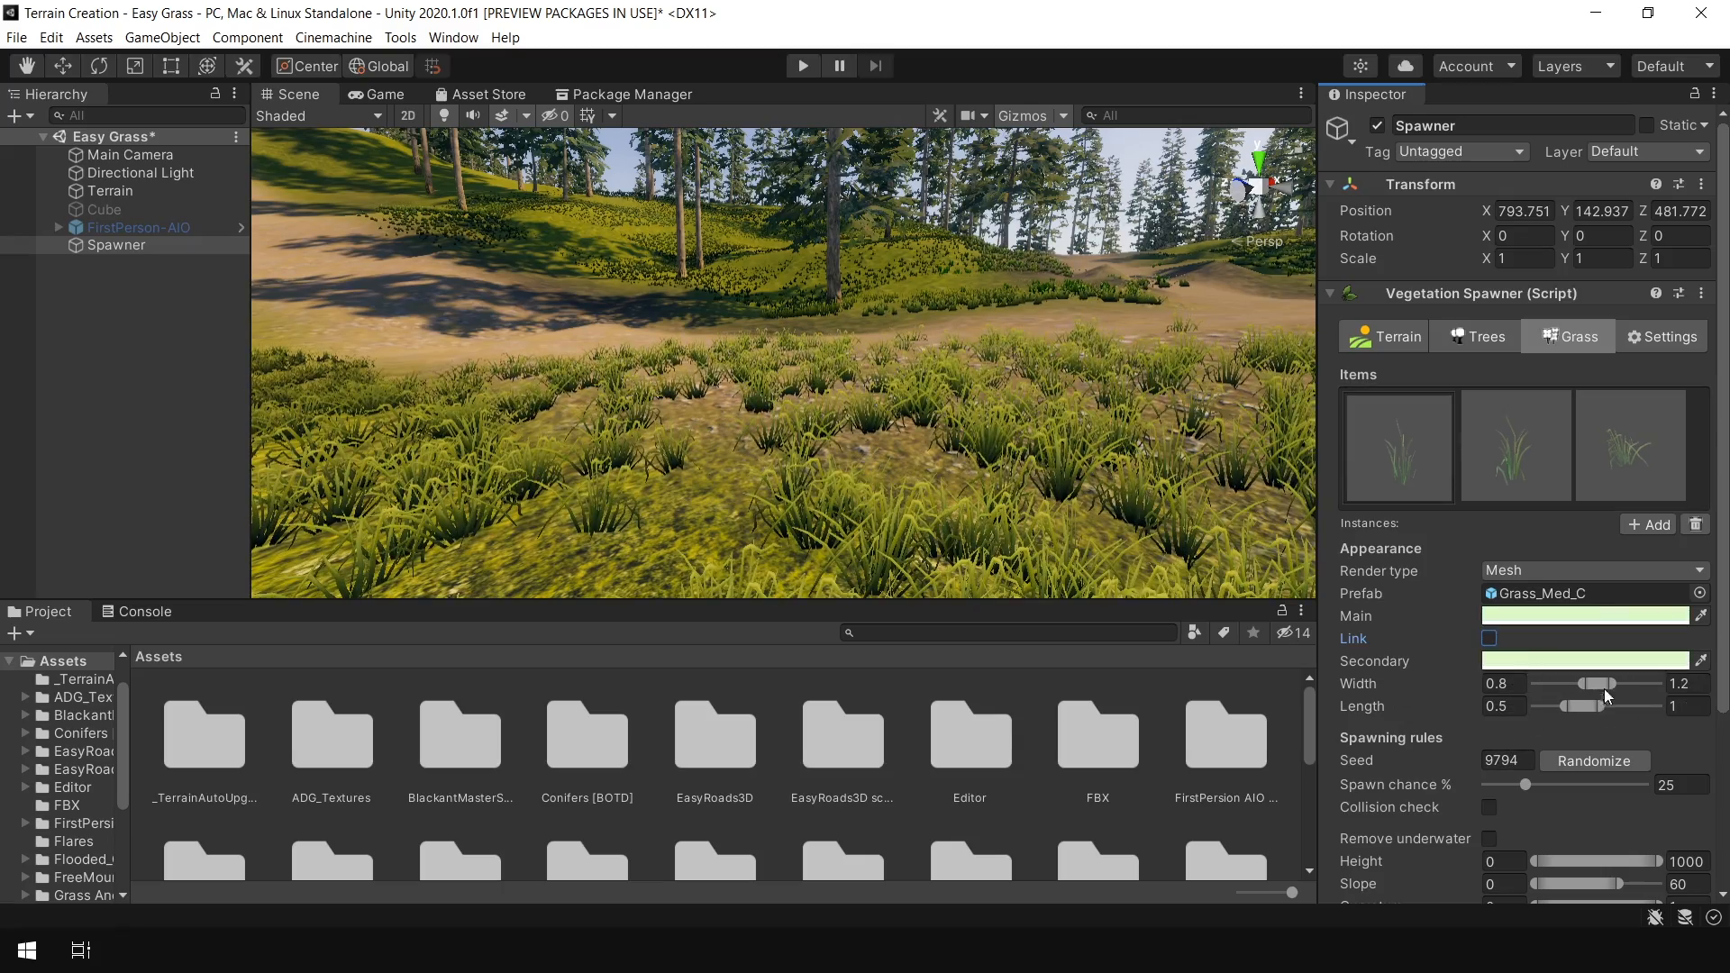
drag(1612, 685, 1615, 685)
drag(1602, 706, 1612, 706)
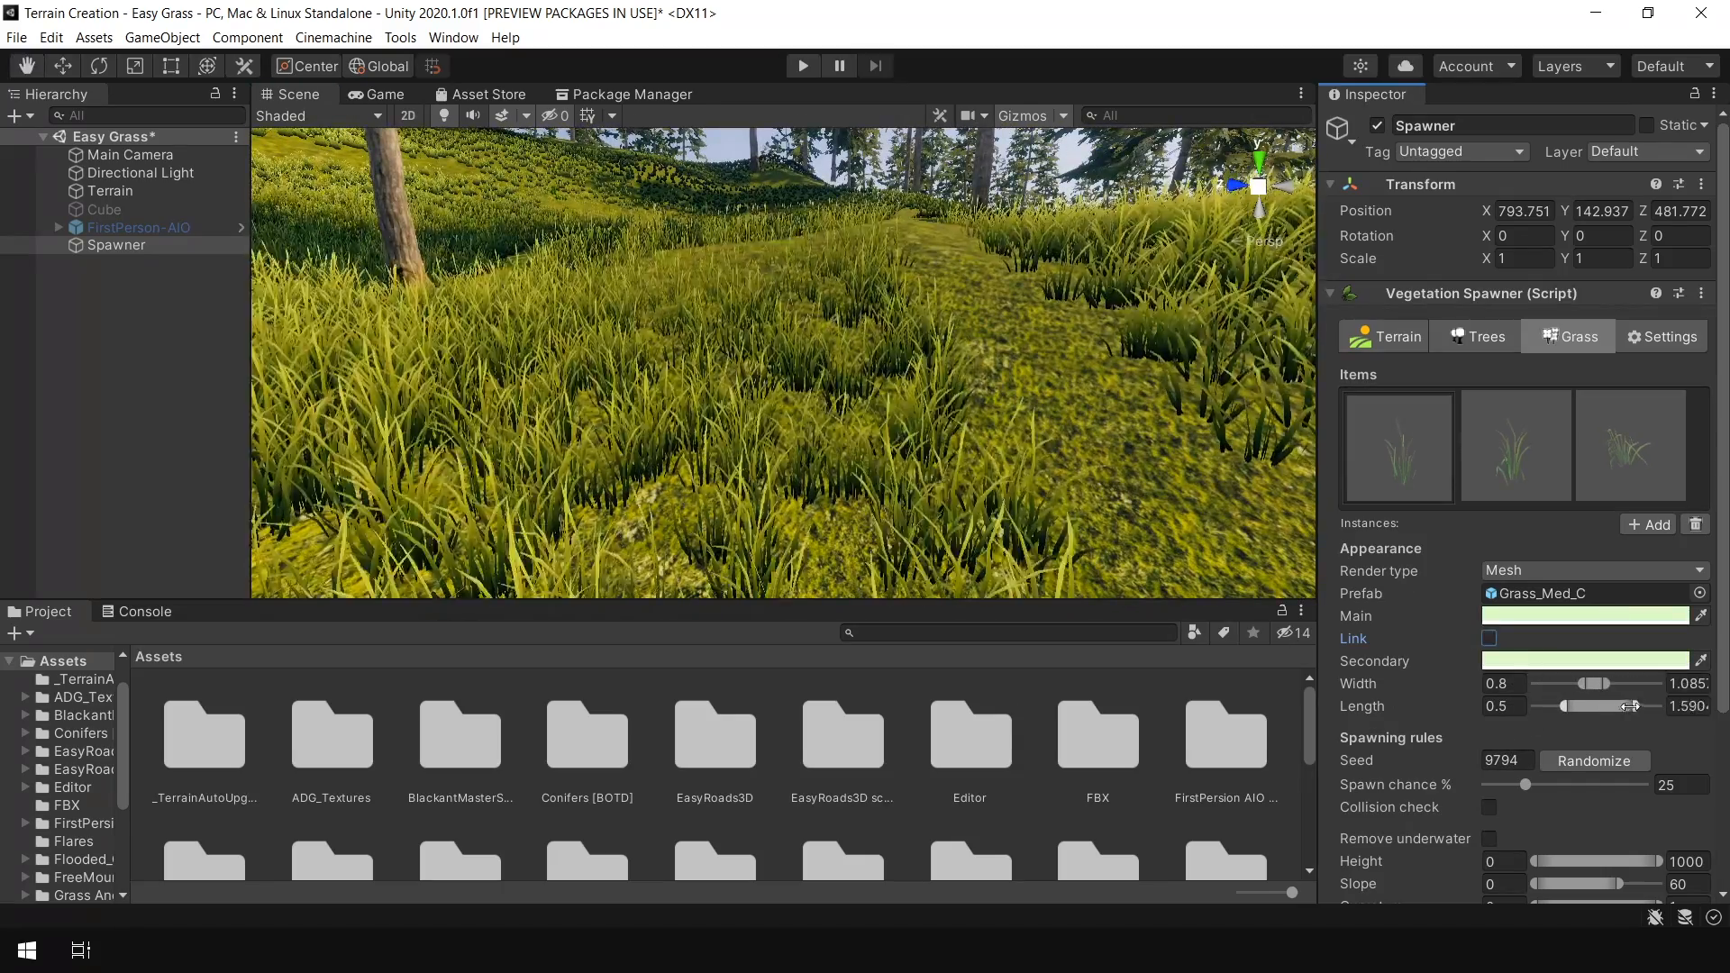
drag(1612, 685, 1628, 685)
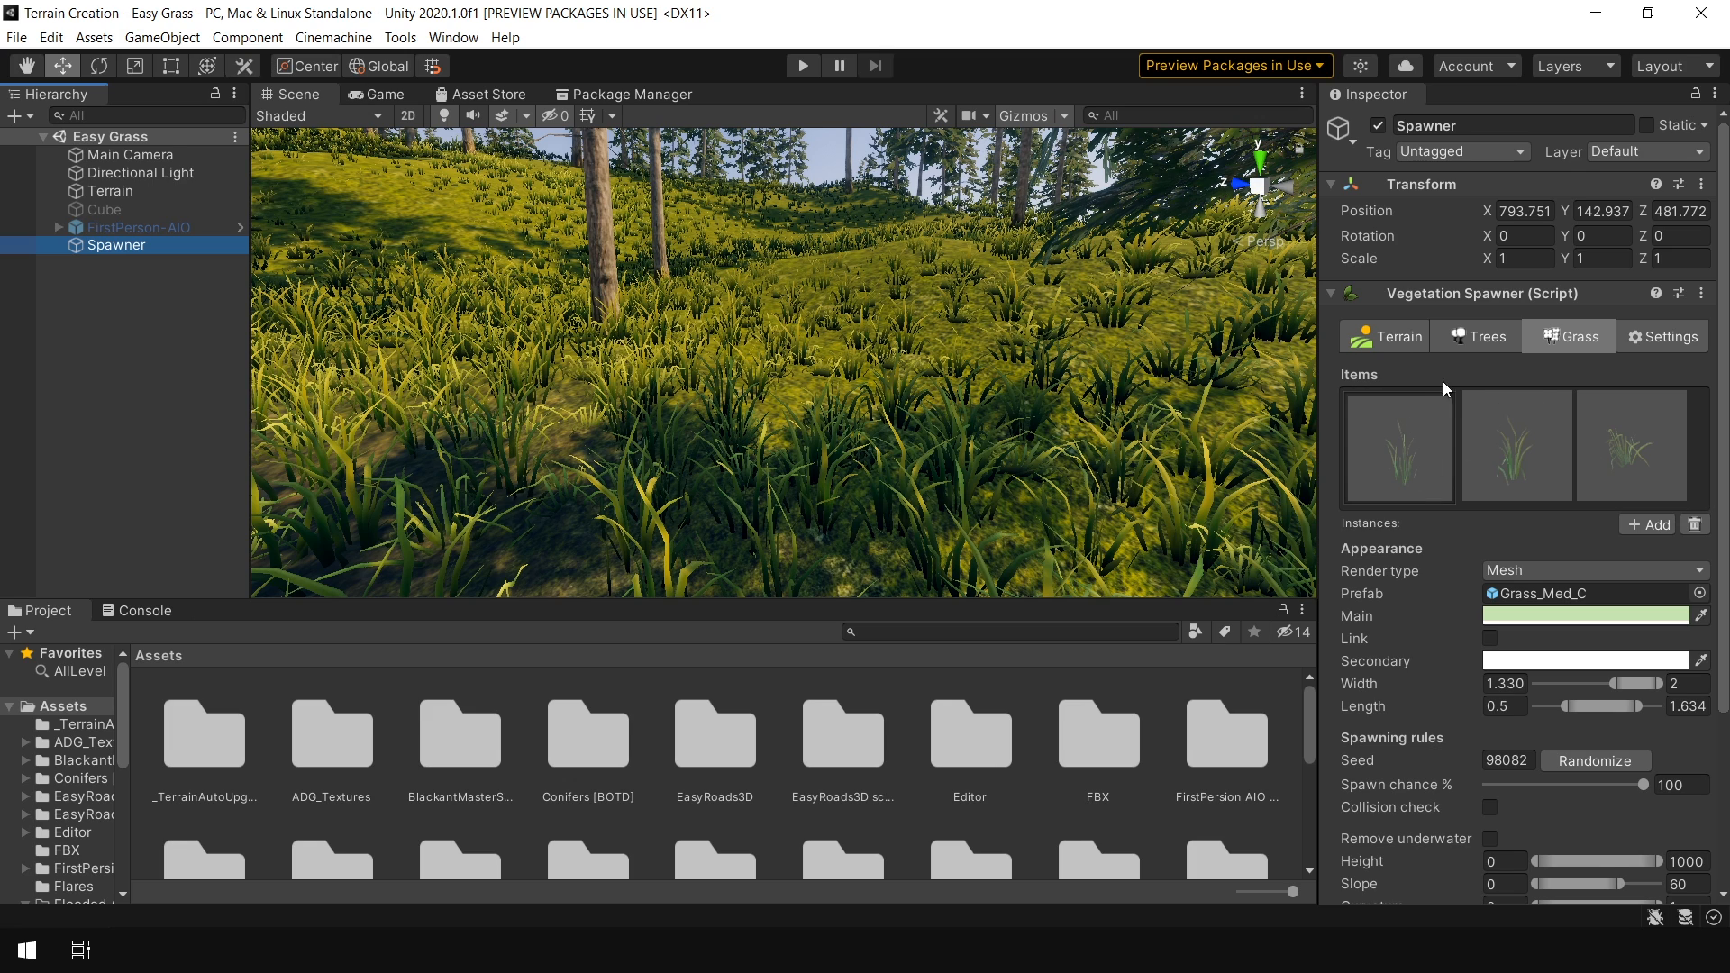
Set the terrain's grass detail distance to about 63
click(1399, 343)
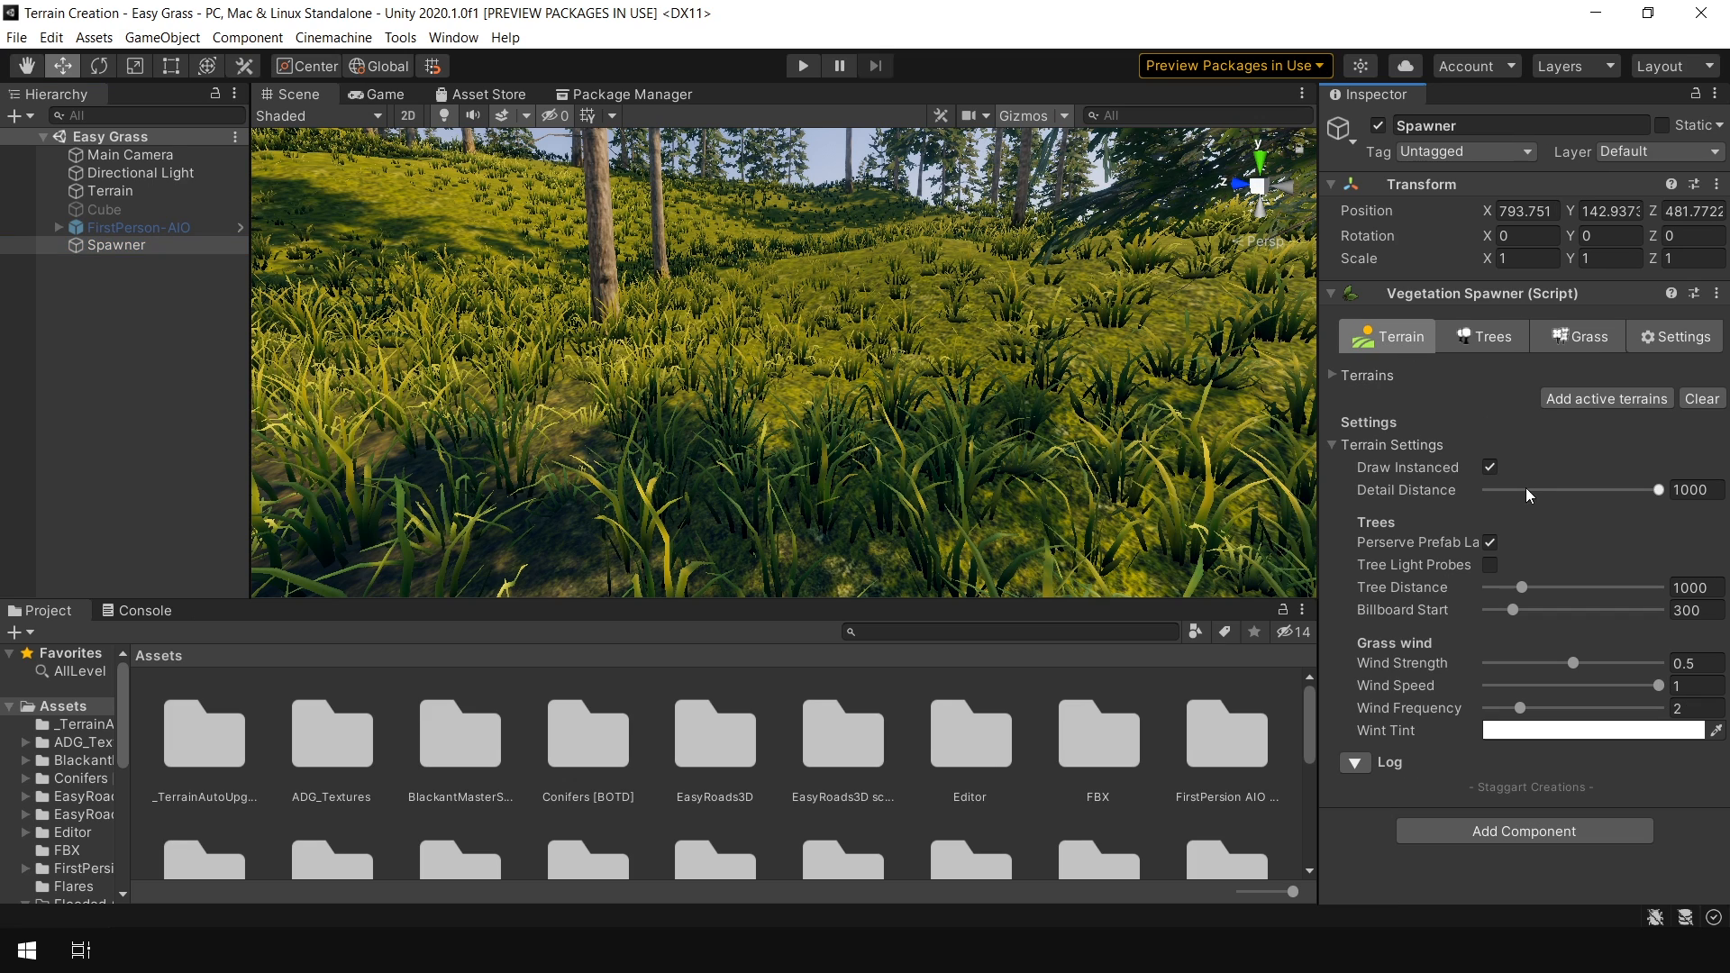
mouse_move(1539, 489)
mouse_down()
mouse_move(1480, 496)
mouse_move(1506, 493)
mouse_up()
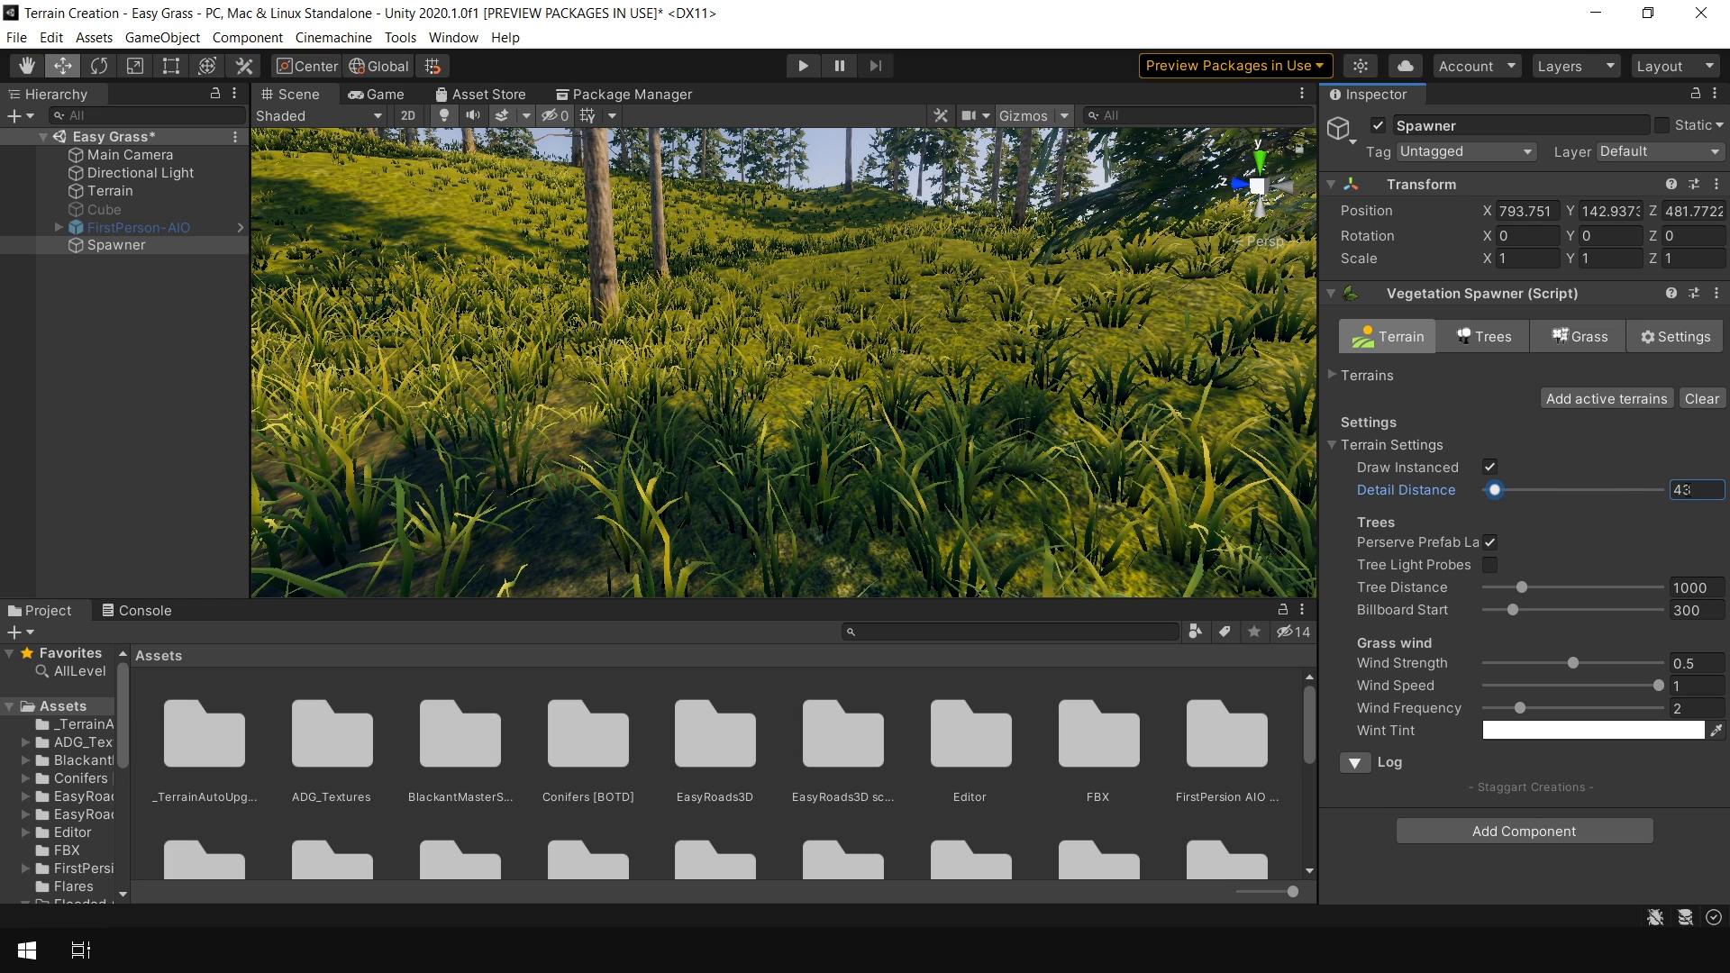
drag(1496, 493, 1510, 503)
drag(1510, 498, 1502, 497)
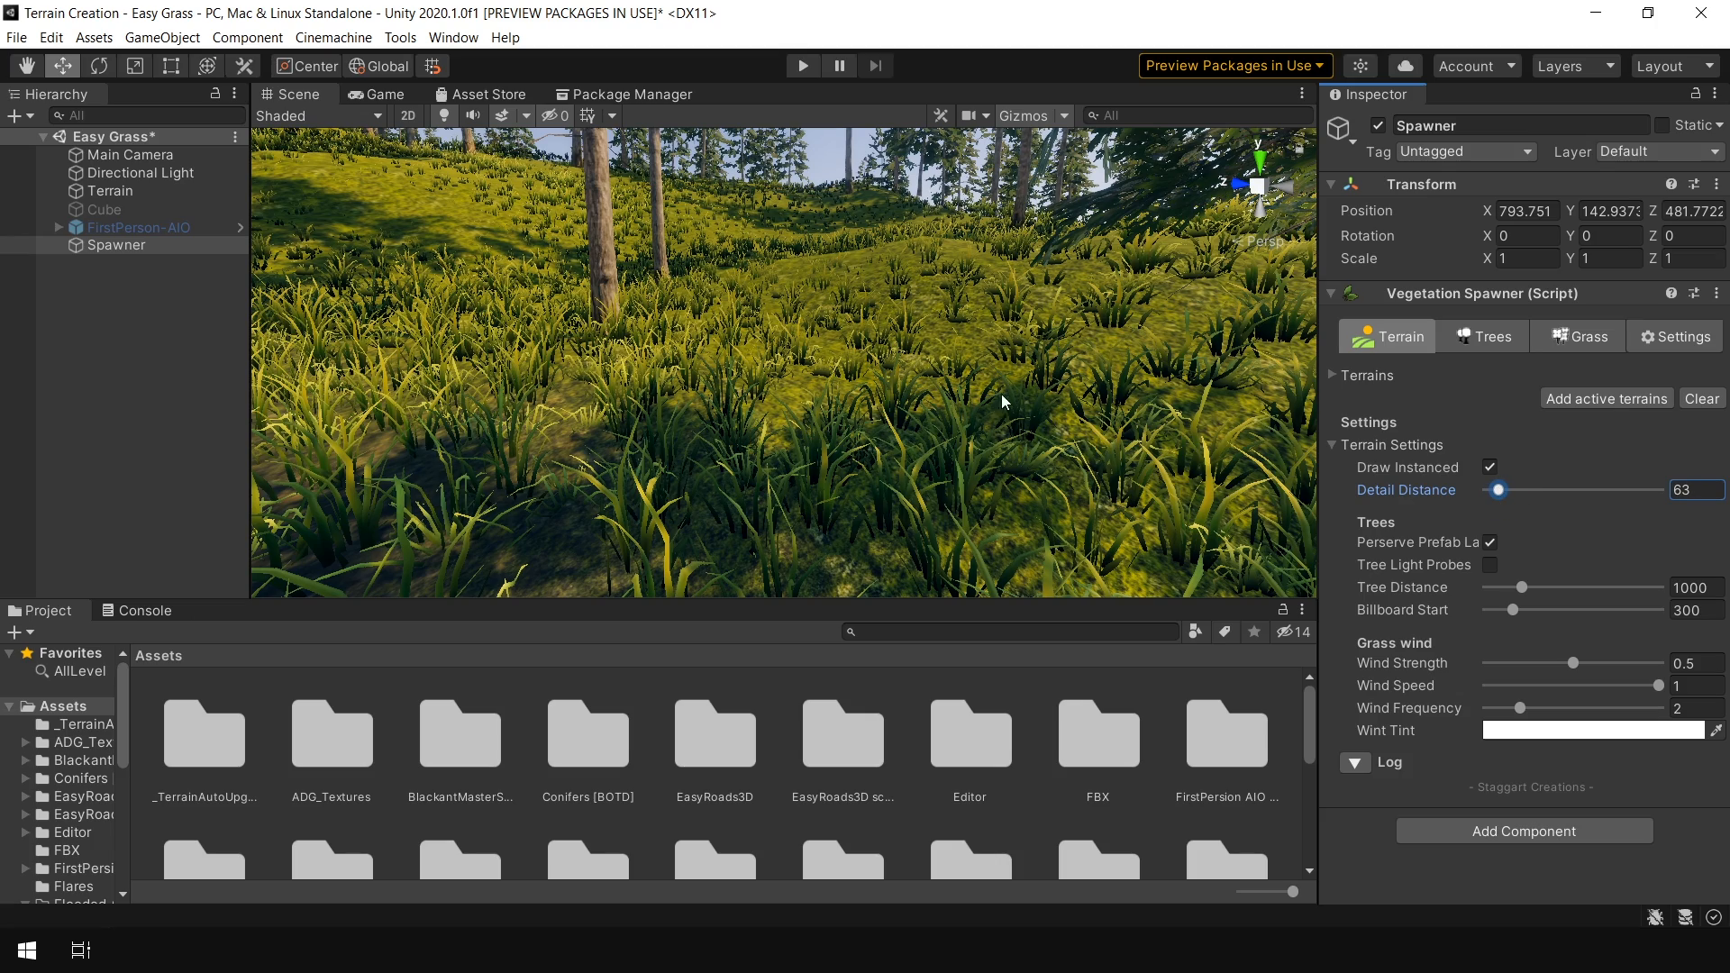
Fly through the scene view to inspect the spawned grass up close
scroll(990, 405, down, 6)
middle_drag(982, 411, 908, 406)
right_drag(908, 406, 973, 386)
key(w)
key(w)
key(s)
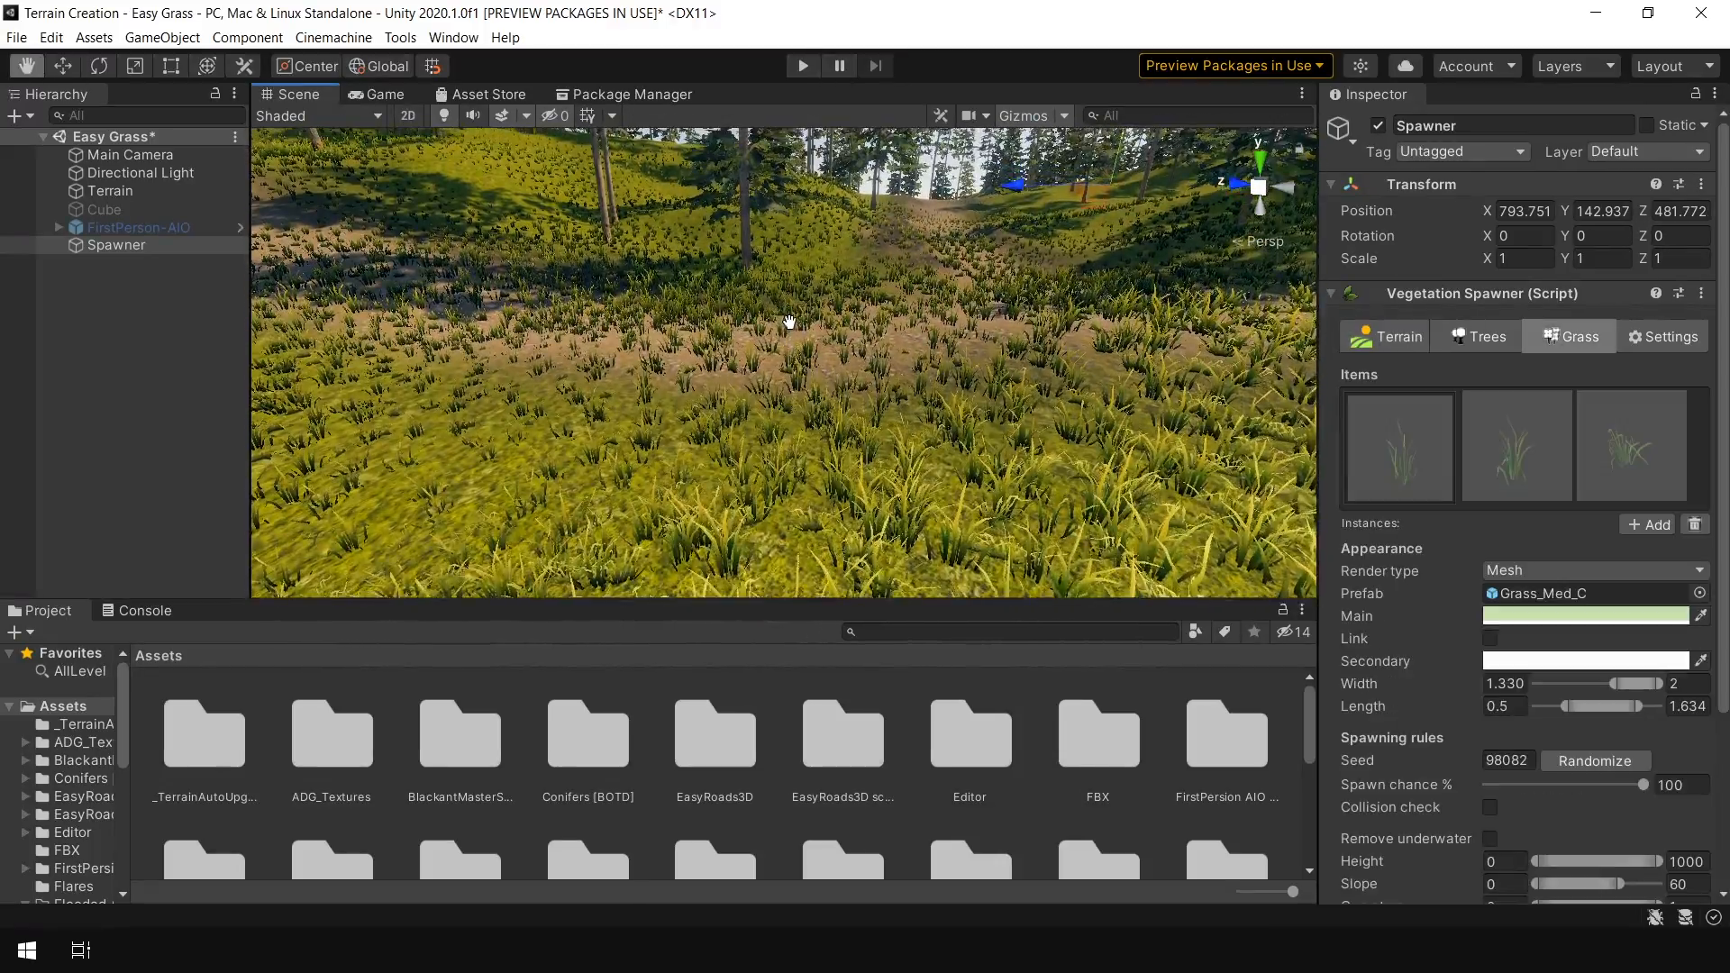
right_drag(426, 313, 426, 313)
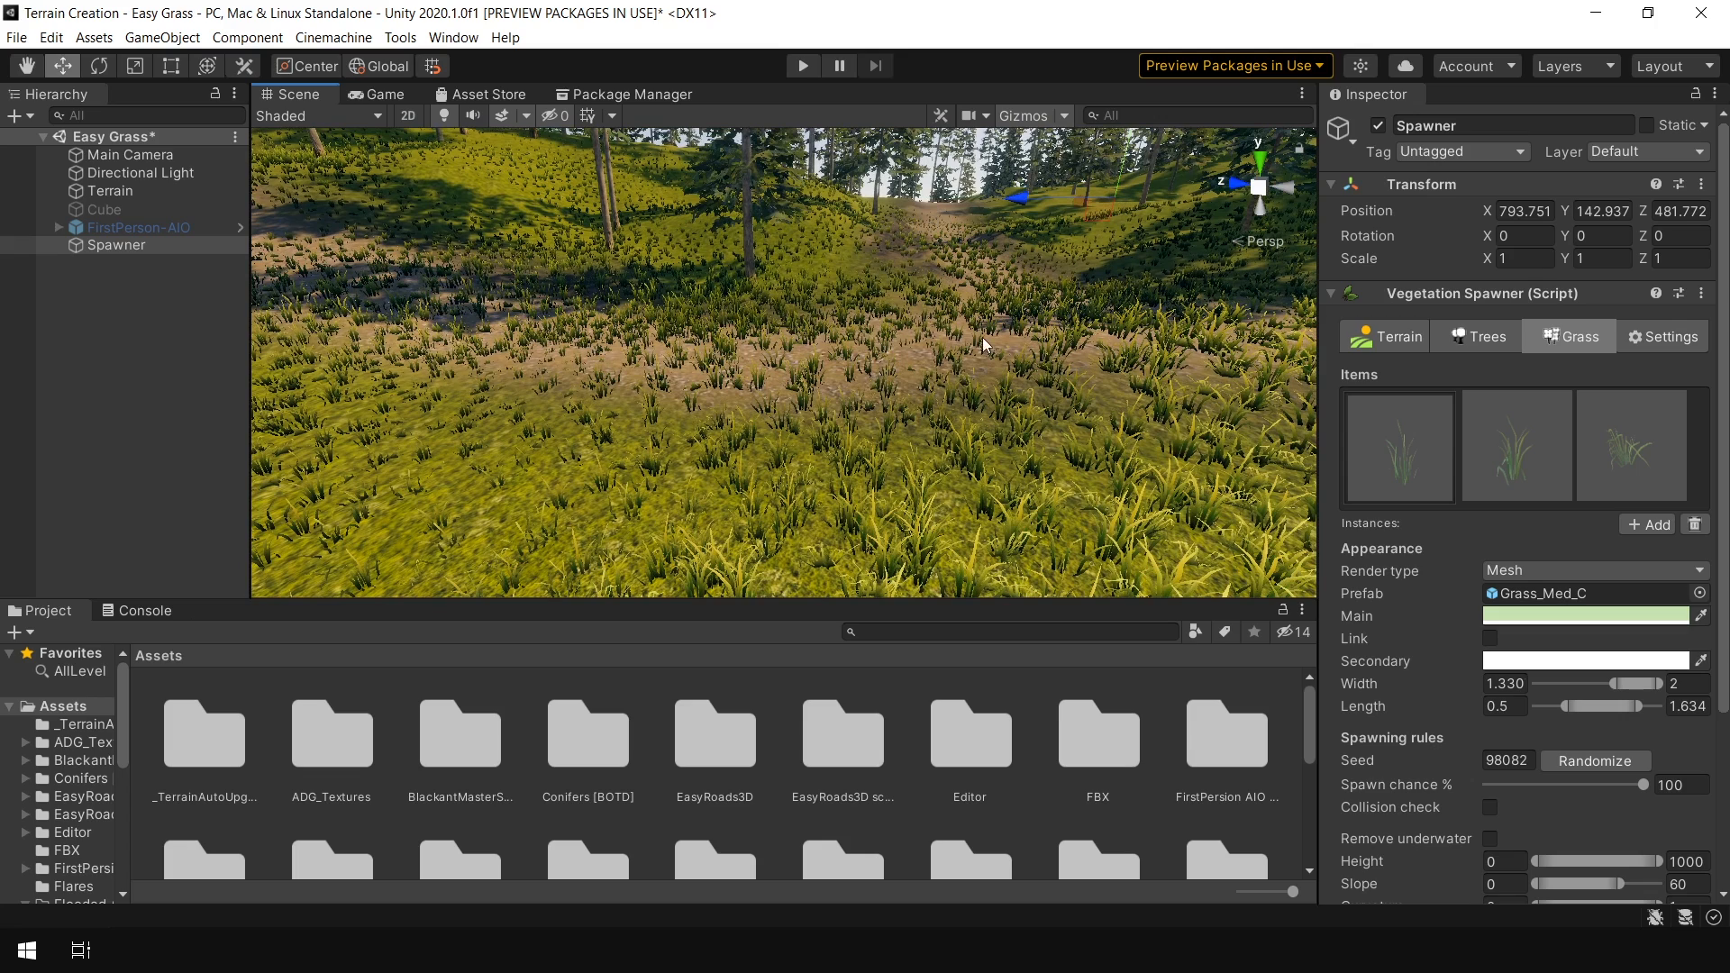
Add the MyGrass layer mask to each of the three grass items, with an opacity threshold of about 0.41
scroll(1636, 631, down, 5)
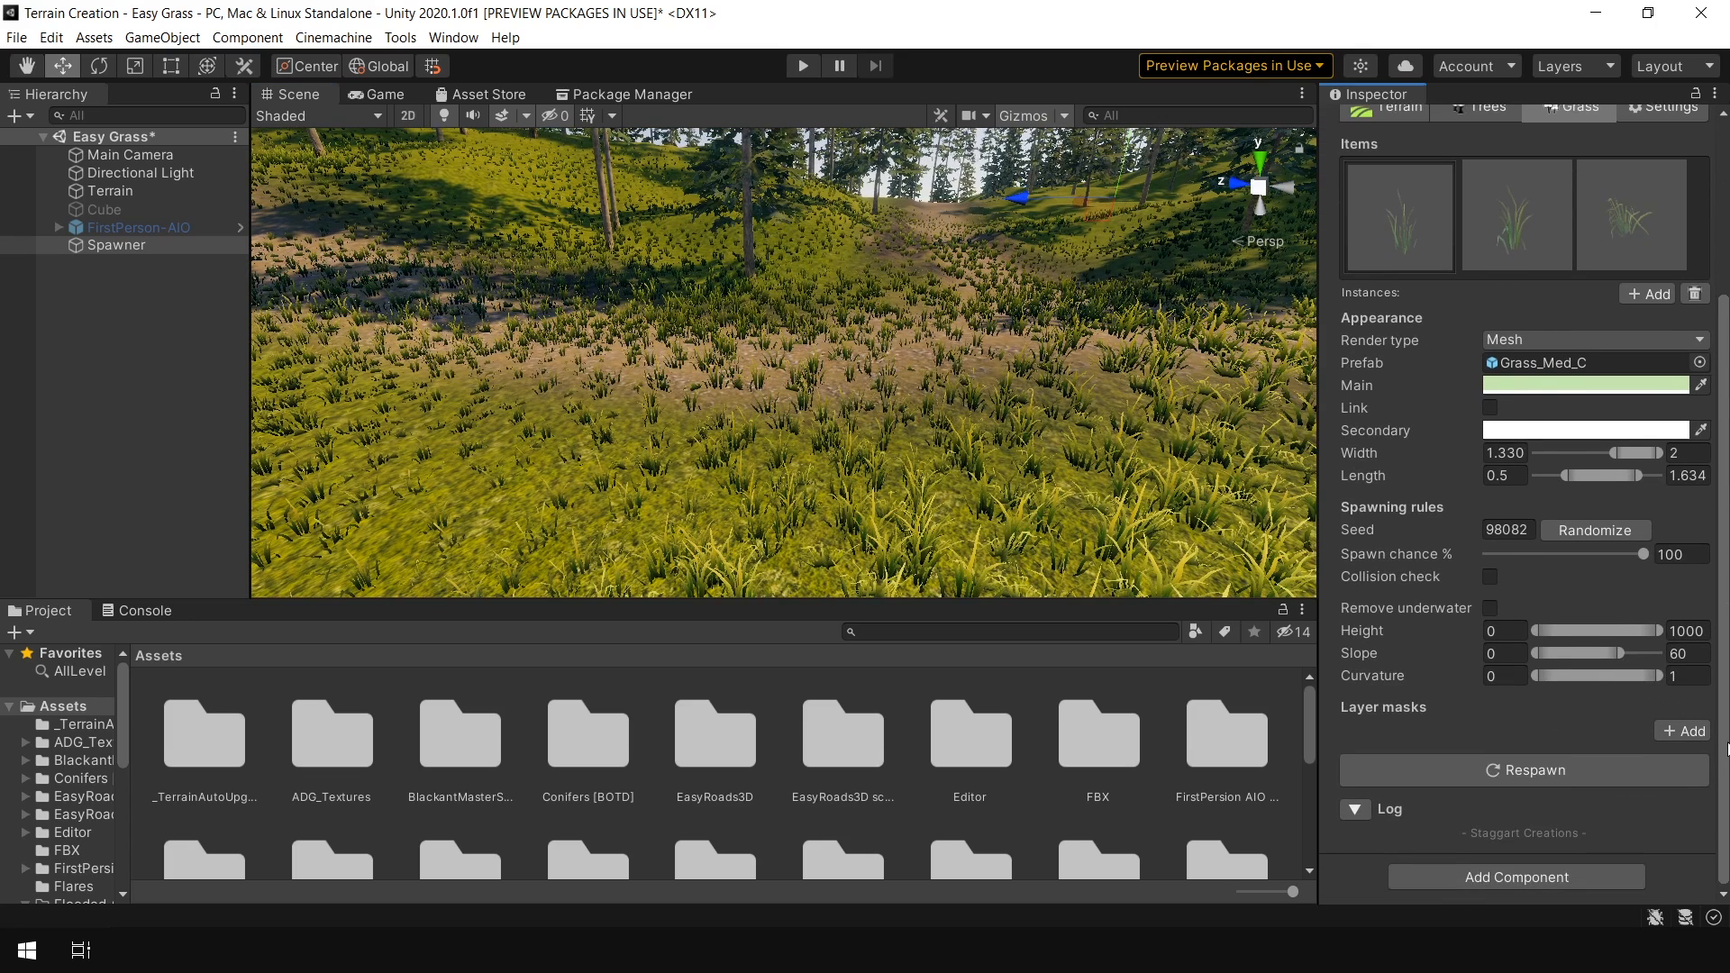
click(1678, 729)
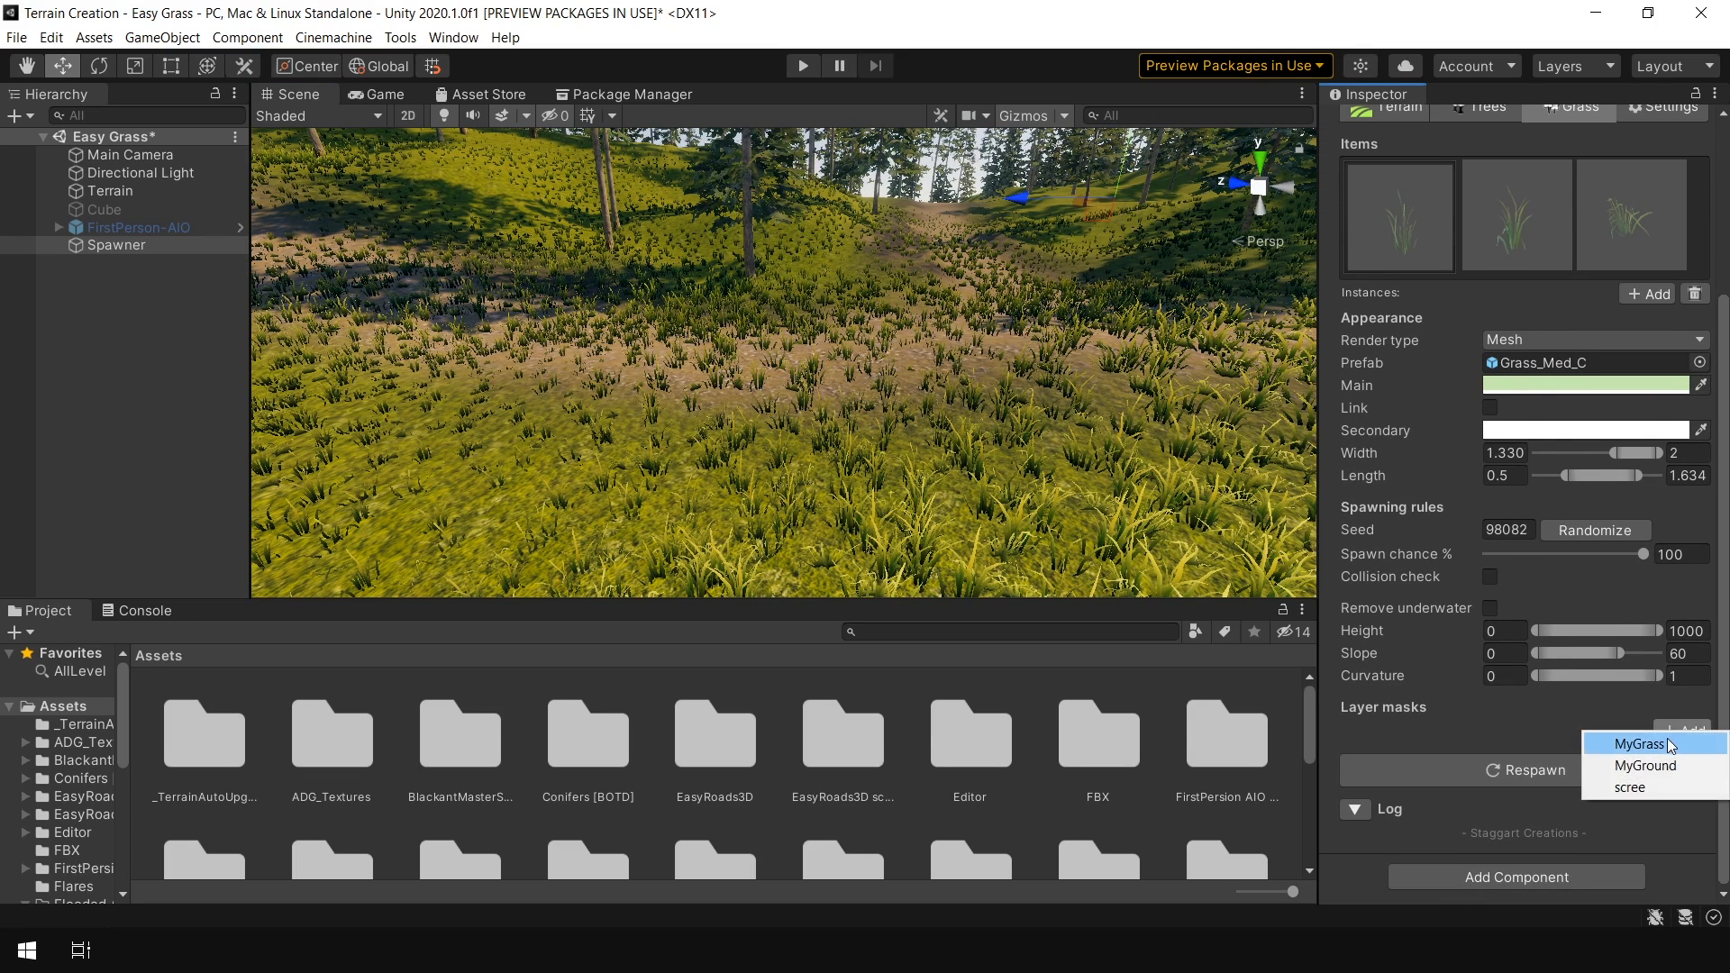
click(1664, 743)
click(1516, 217)
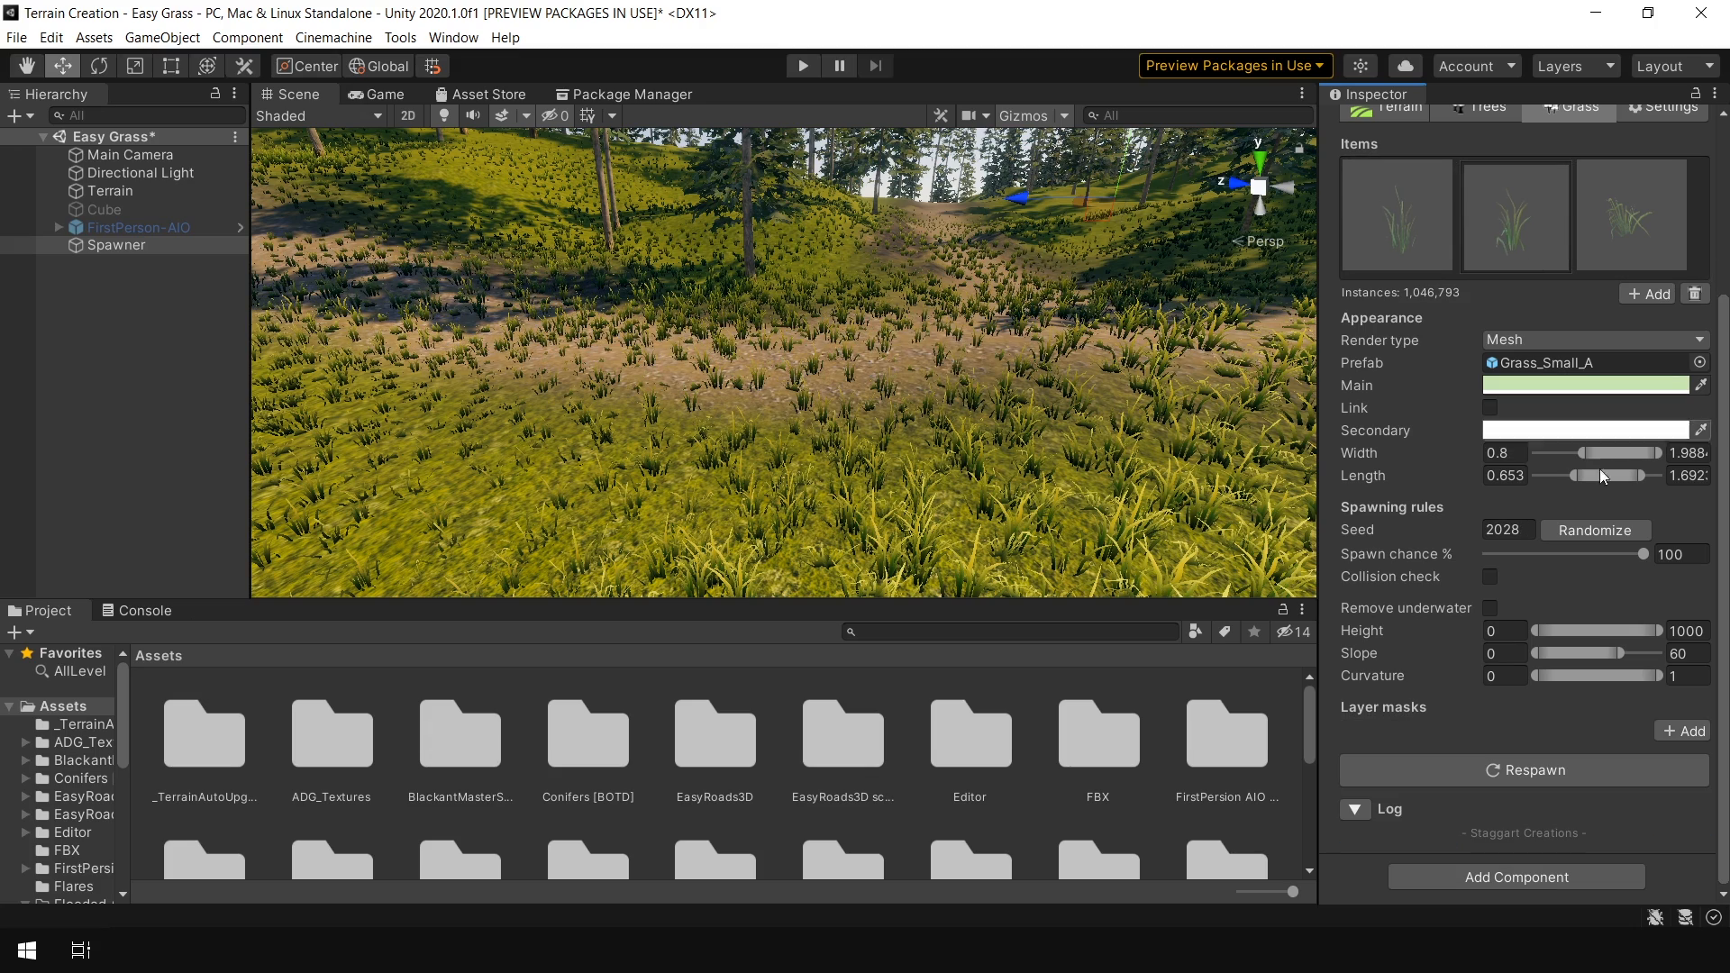
click(1682, 729)
click(1649, 746)
click(1536, 847)
click(1555, 878)
click(1649, 229)
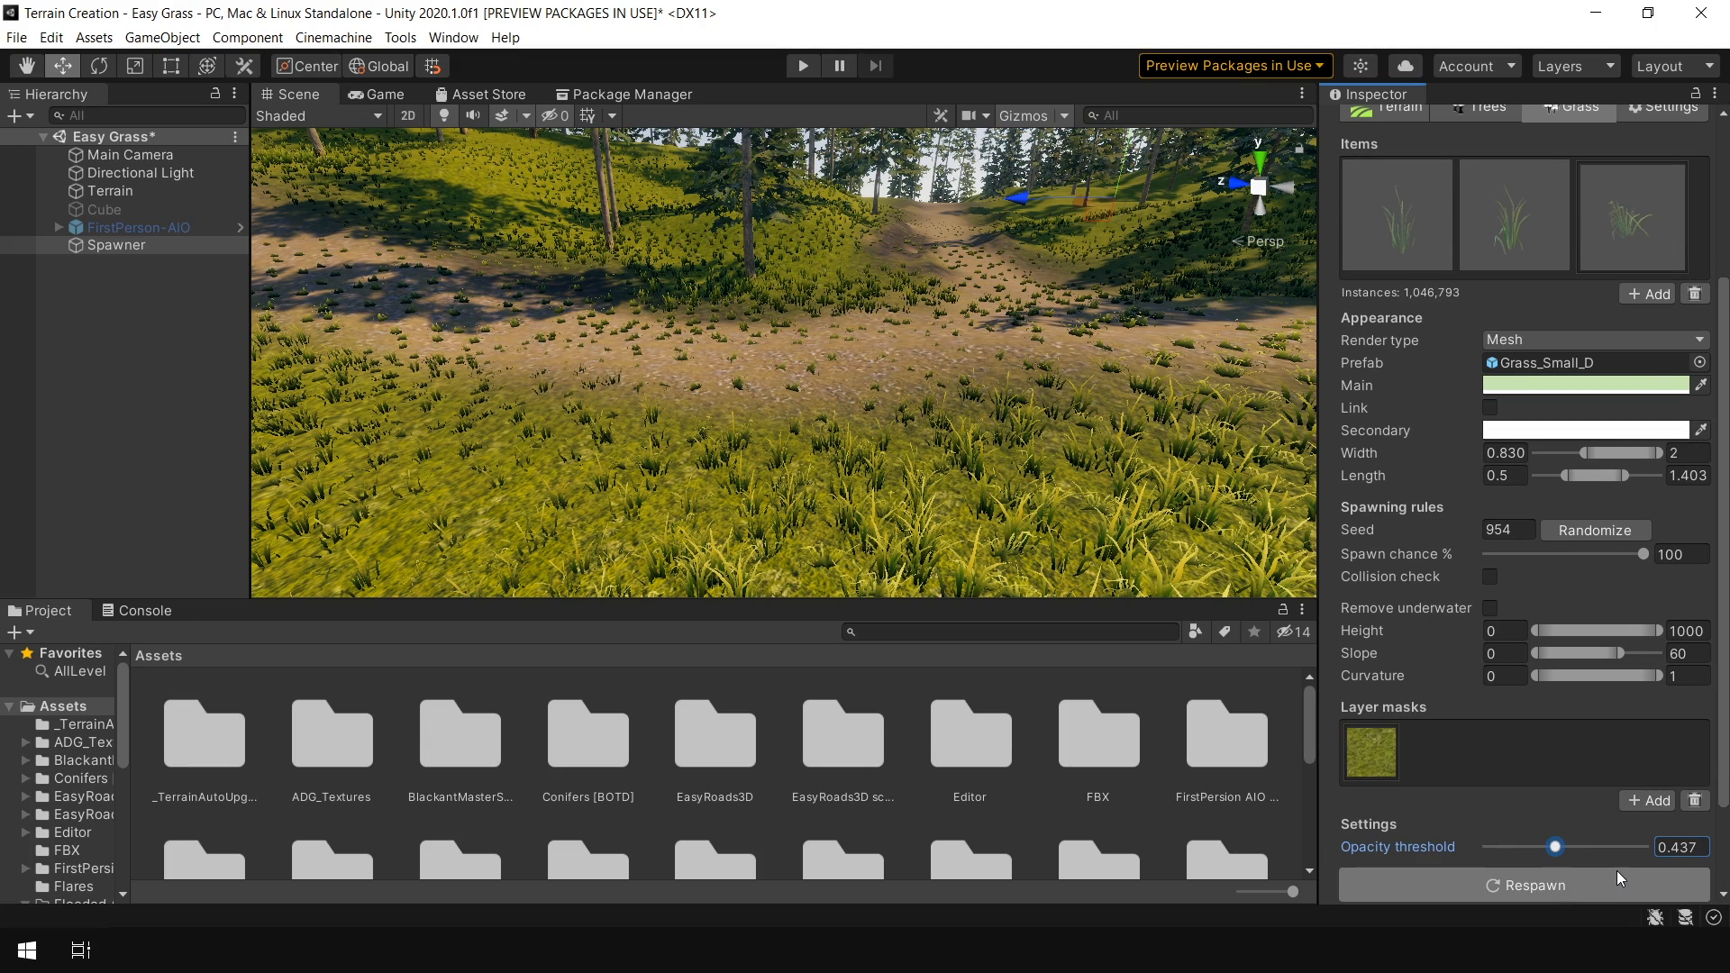
click(1617, 870)
middle_drag(1005, 374, 976, 372)
right_drag(976, 371, 895, 446)
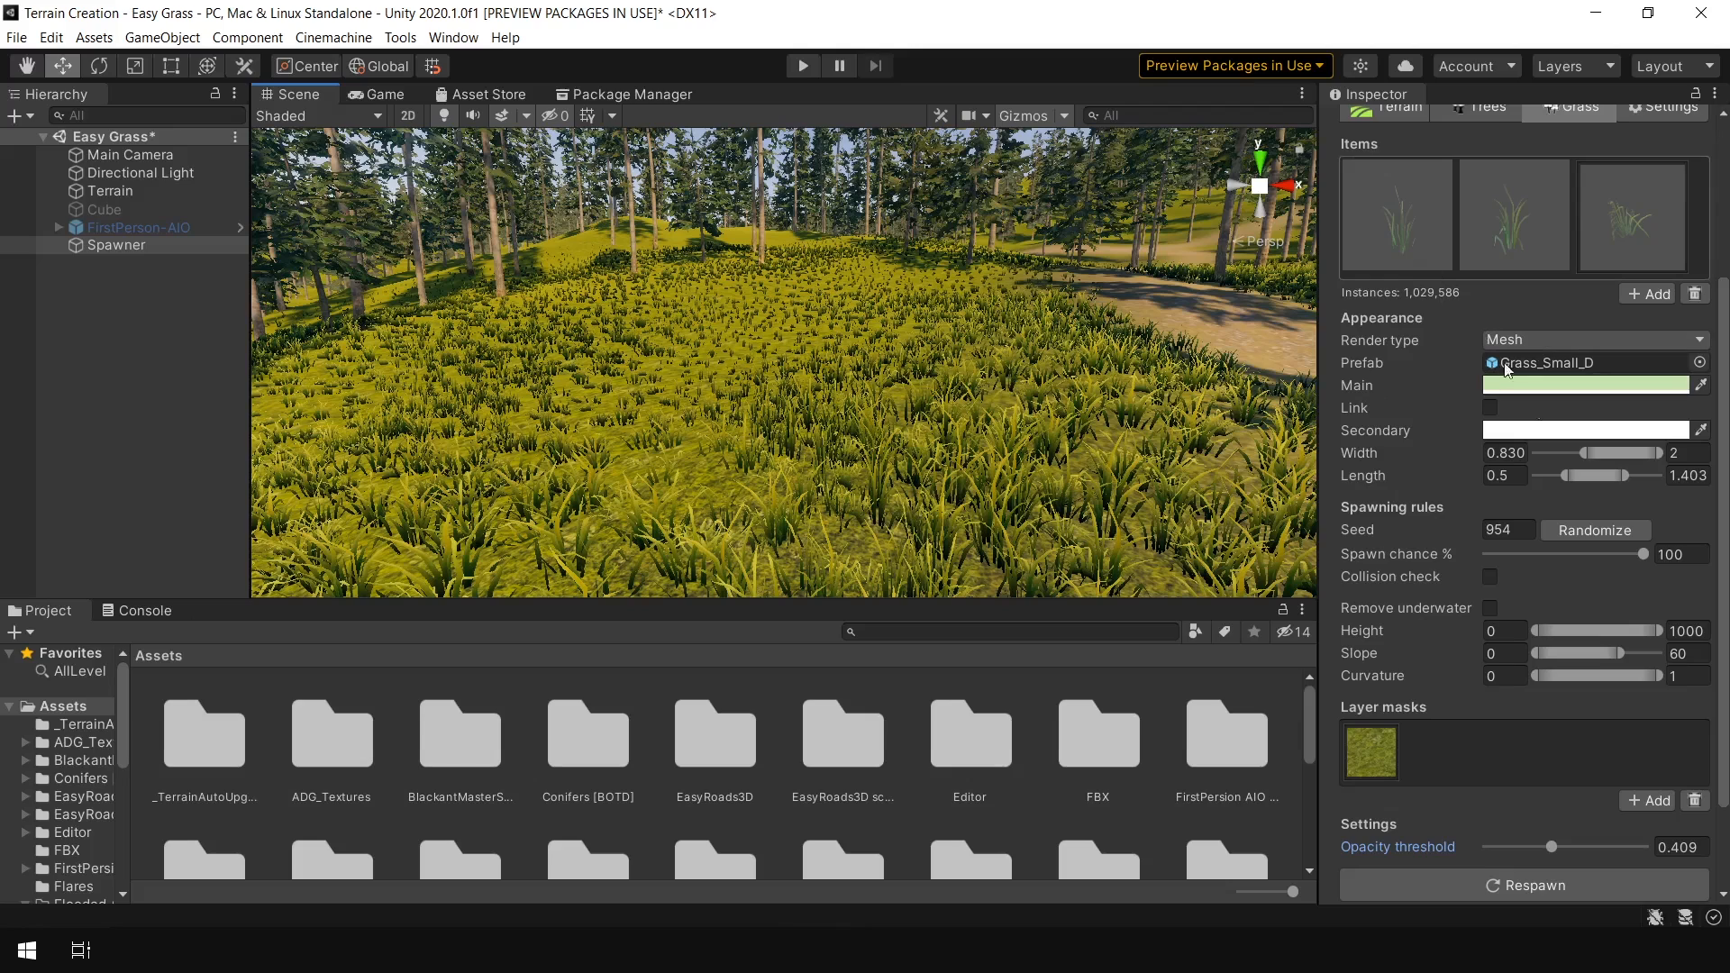
Add a fourth grass item rendered as Mesh with the Grass_Med_C prefab
click(1440, 258)
drag(1598, 566, 1682, 570)
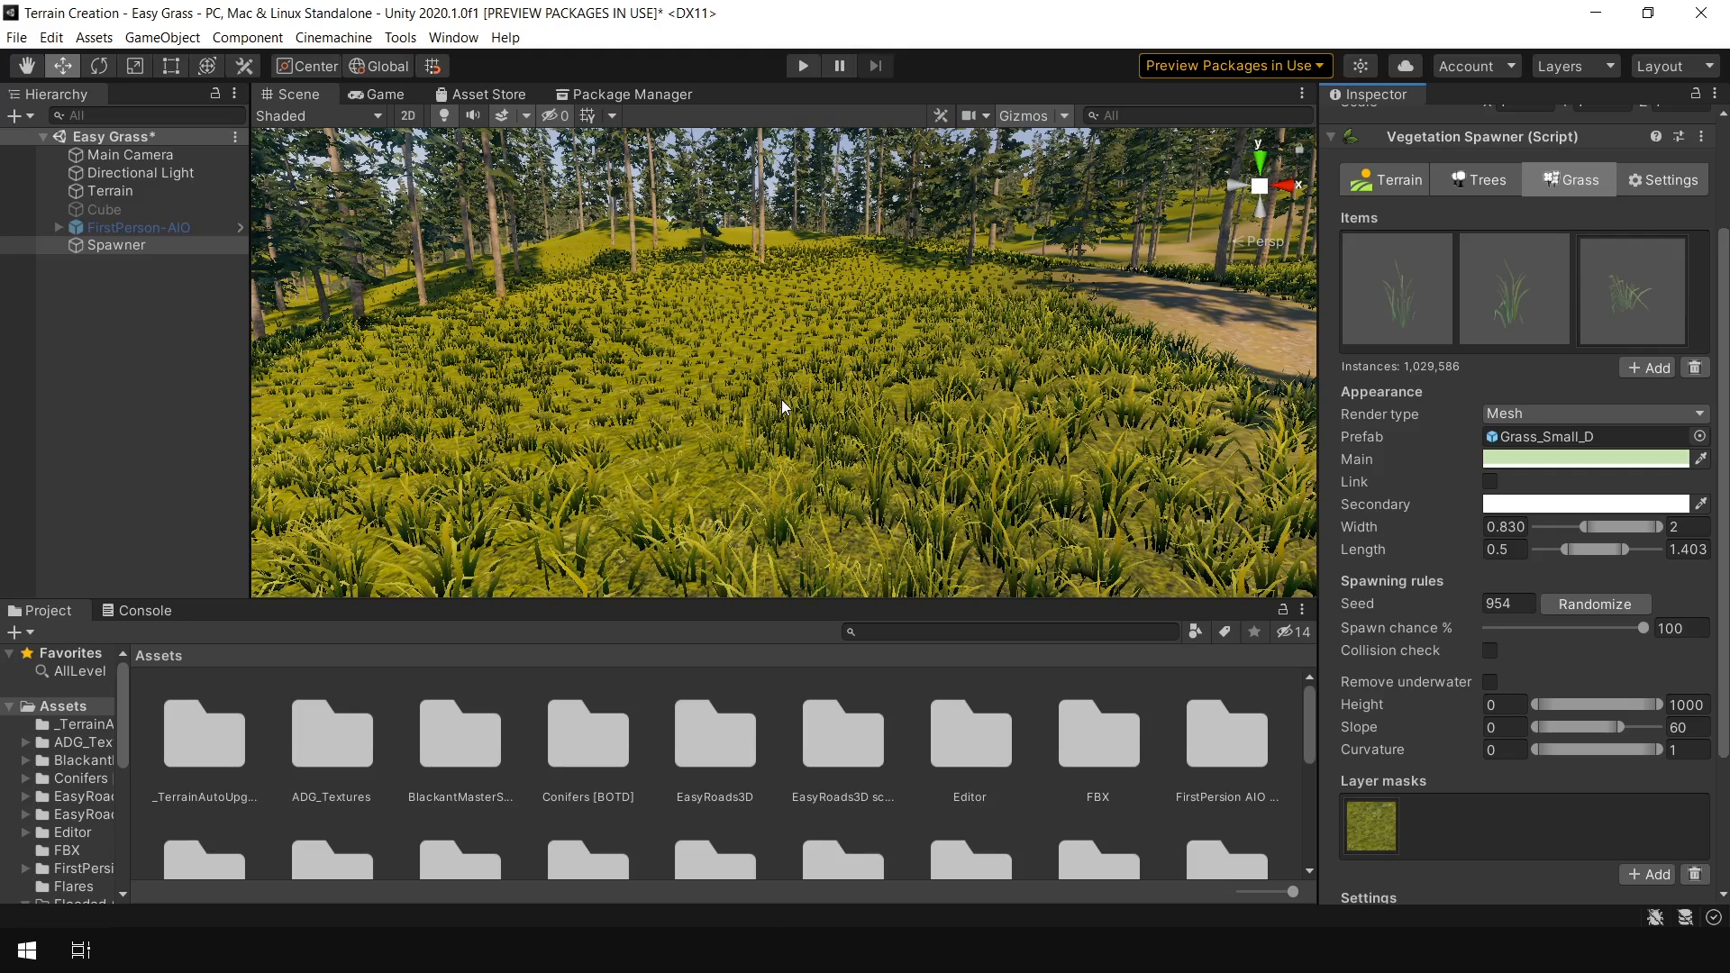
click(1406, 299)
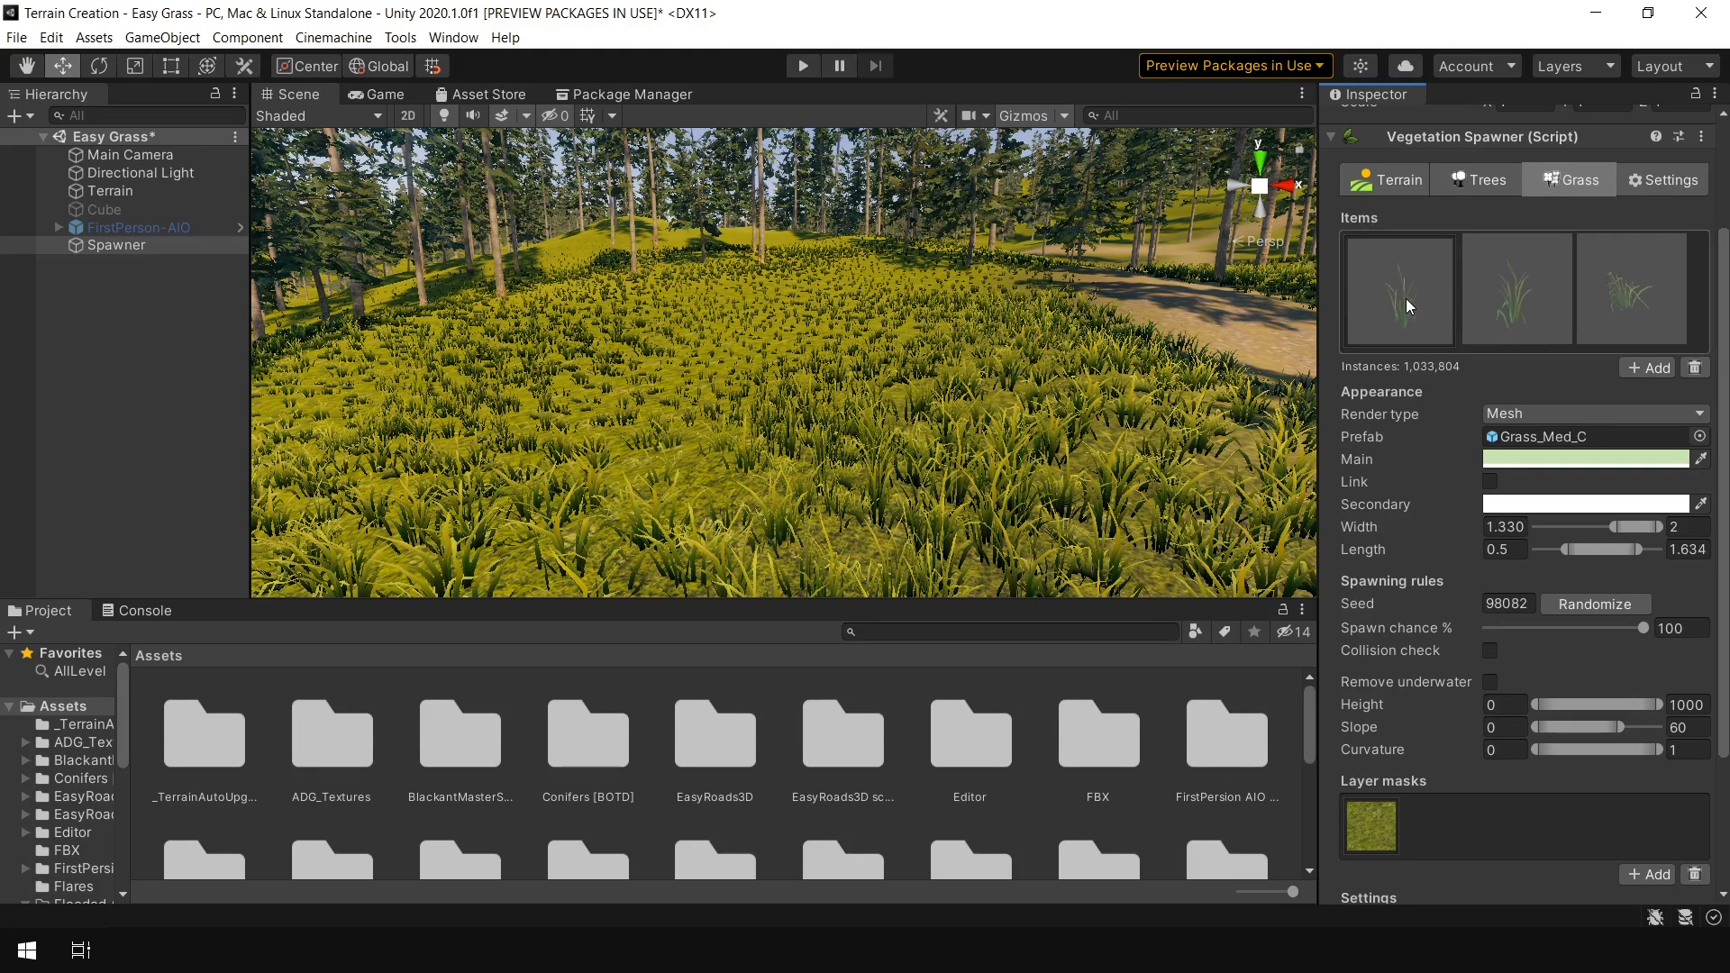
click(1640, 370)
click(1683, 418)
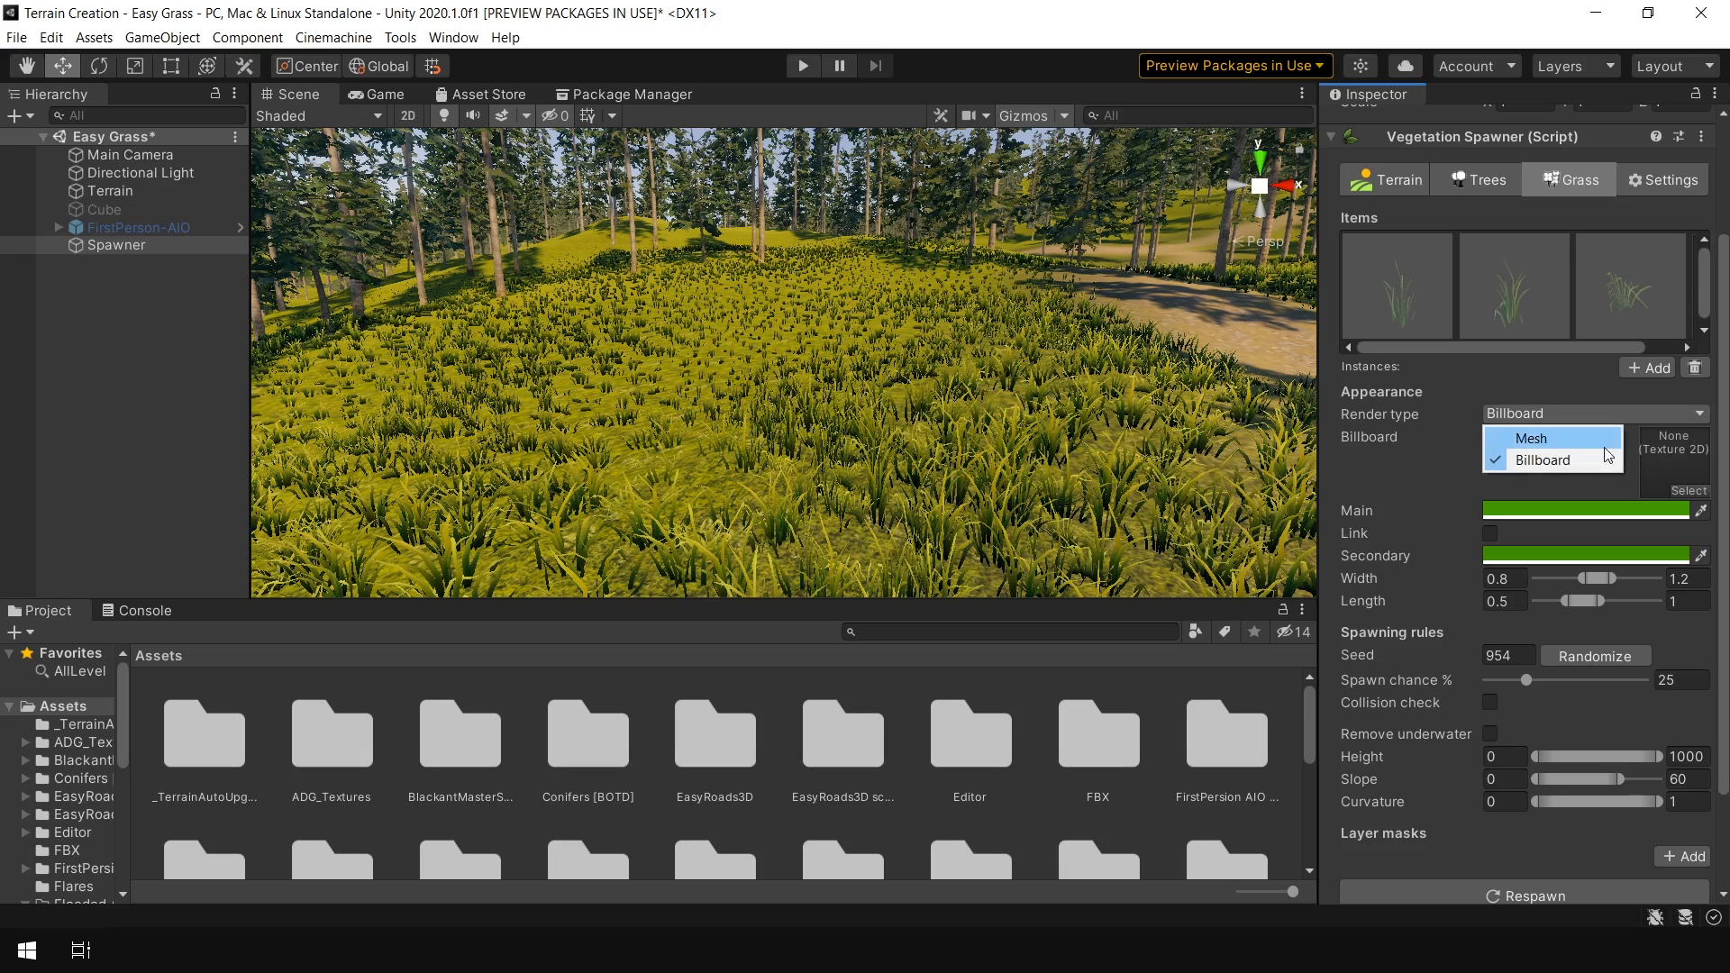
click(1682, 436)
click(1700, 439)
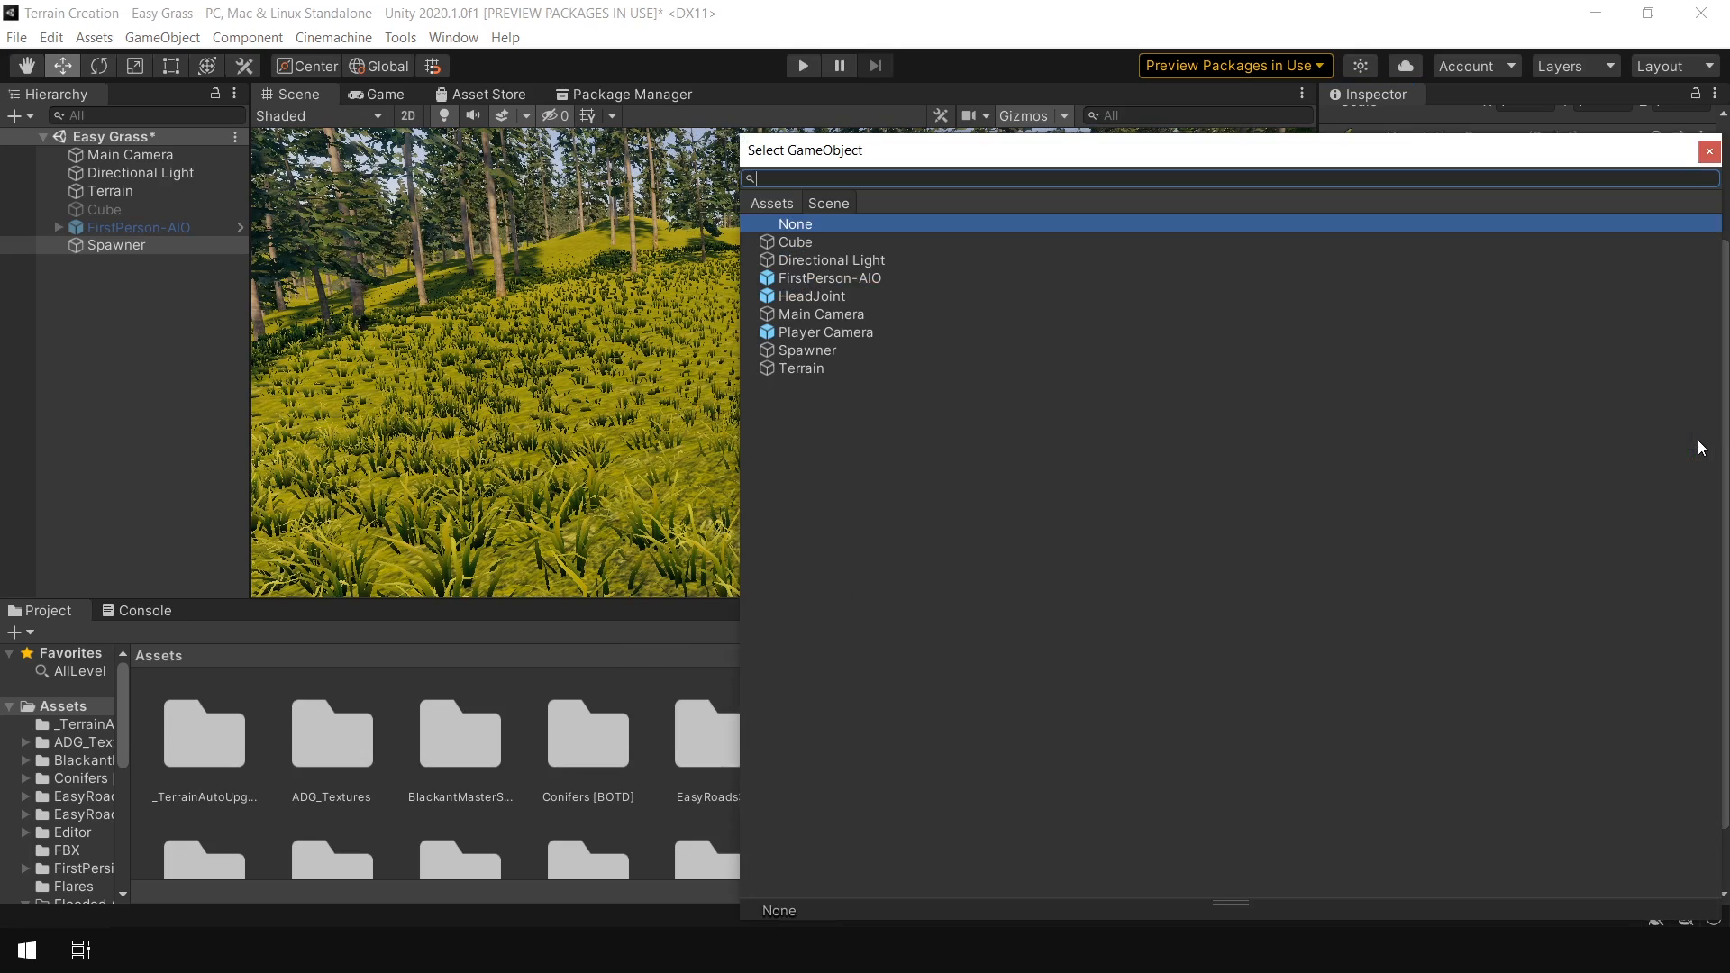
click(772, 204)
scroll(1037, 739, down, 2)
double_click(1091, 701)
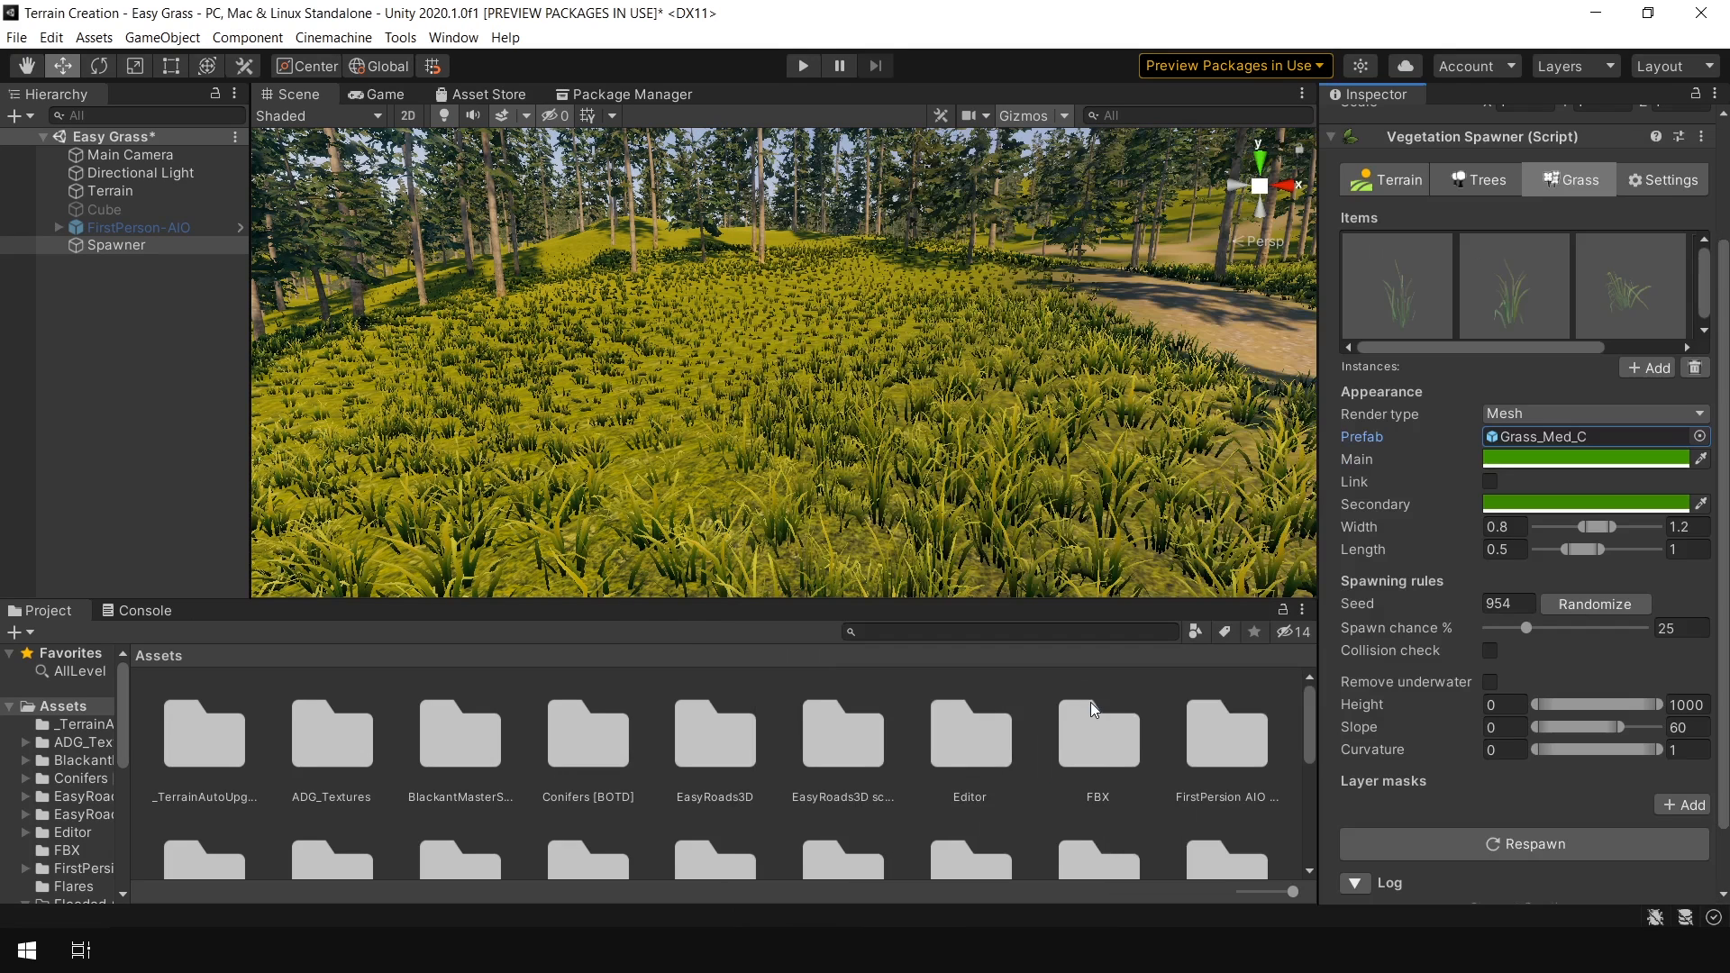
Copy the main colour from an existing grass item and paste it onto the new item
click(1426, 317)
right_click(1548, 457)
click(1543, 484)
drag(1576, 347, 1695, 354)
click(1645, 312)
right_click(1597, 457)
click(1575, 505)
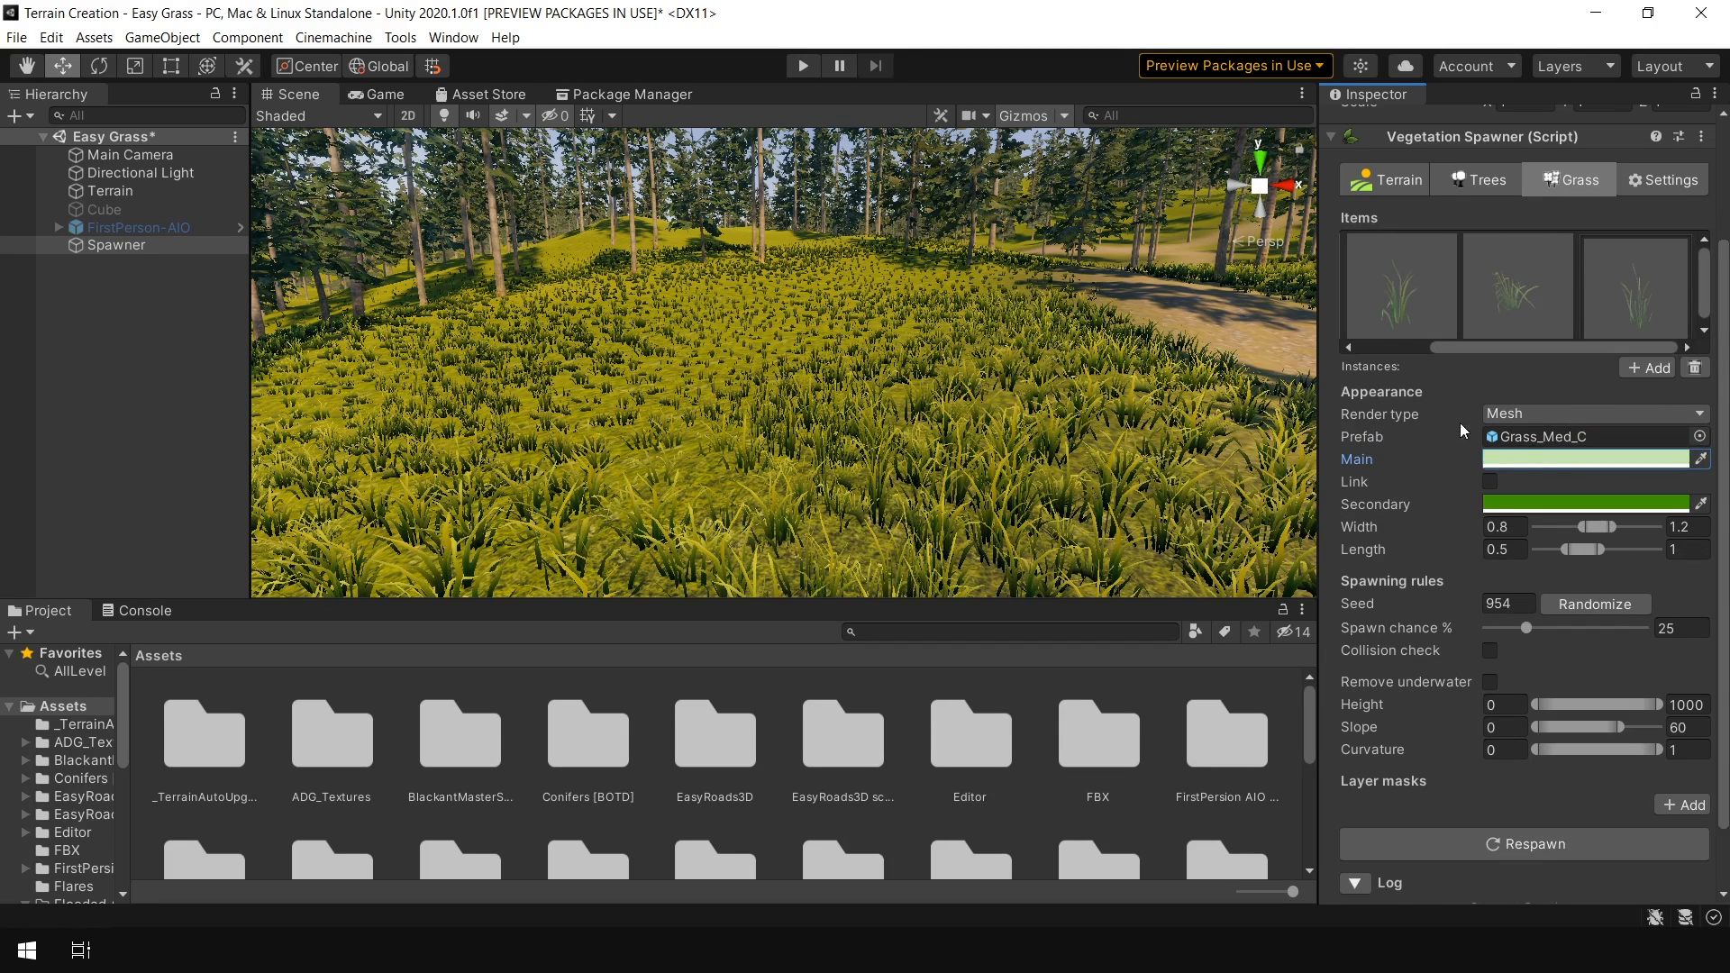
Set the new item's secondary colour to white and its spawn chance to 100%, then respawn the grass
click(1537, 507)
drag(1552, 532, 1500, 570)
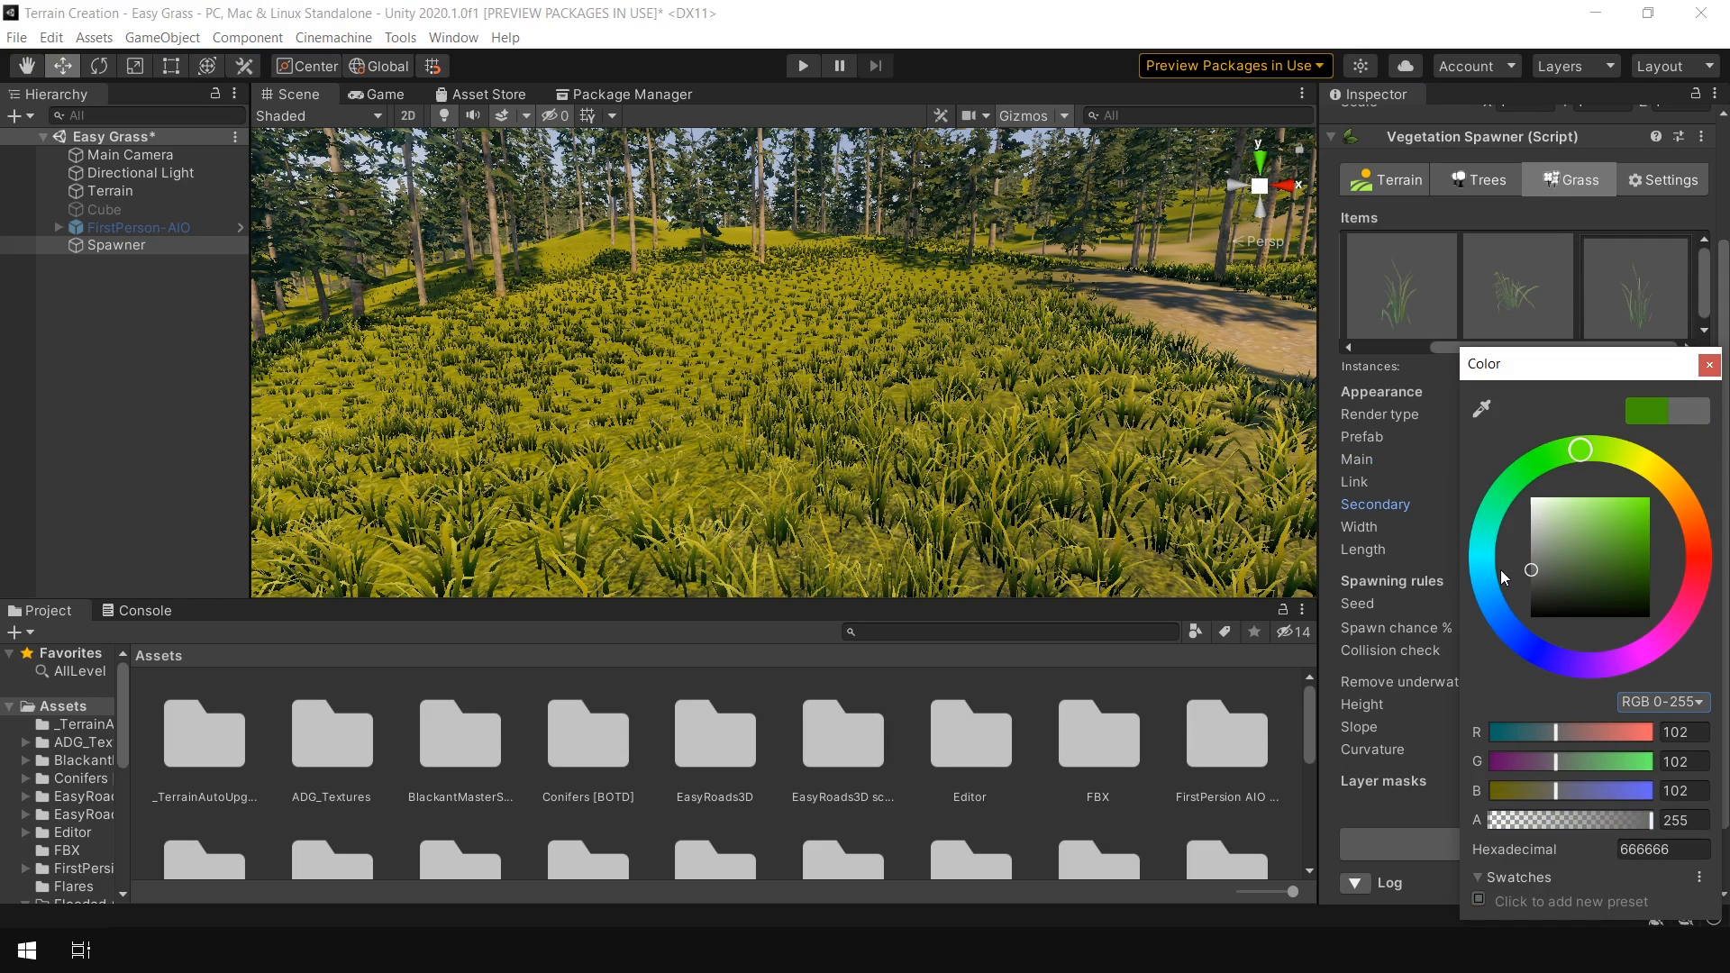
click(1713, 375)
drag(1529, 634, 1661, 646)
scroll(1613, 693, down, 2)
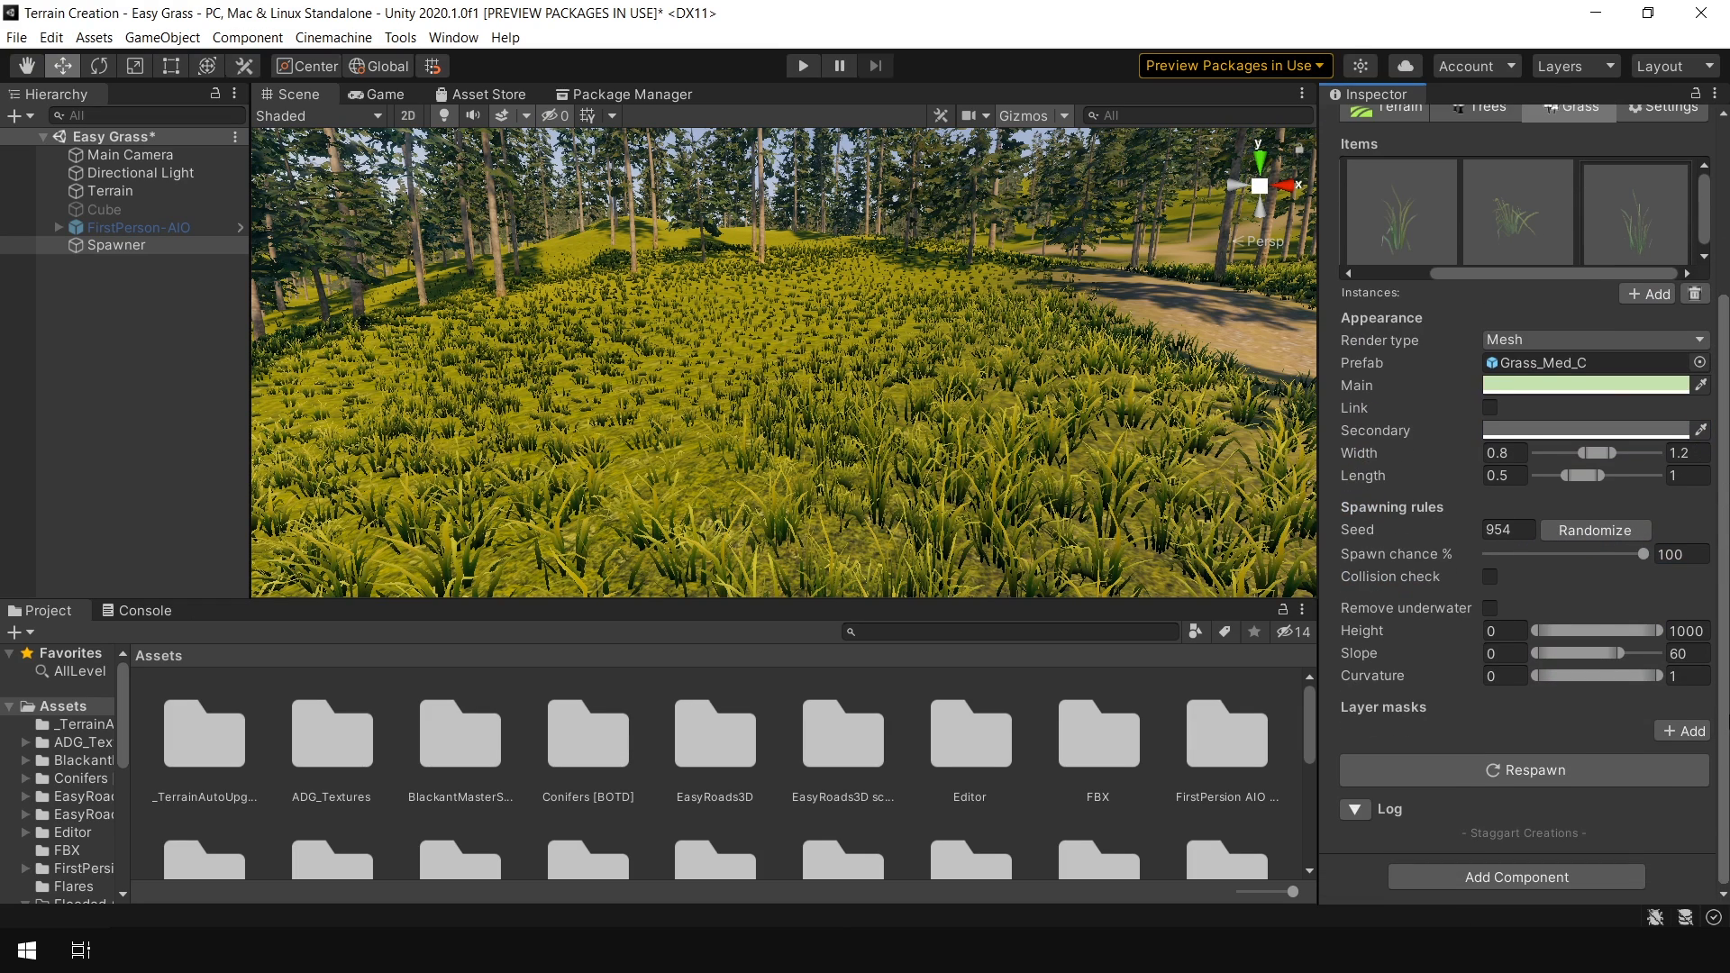
click(1551, 774)
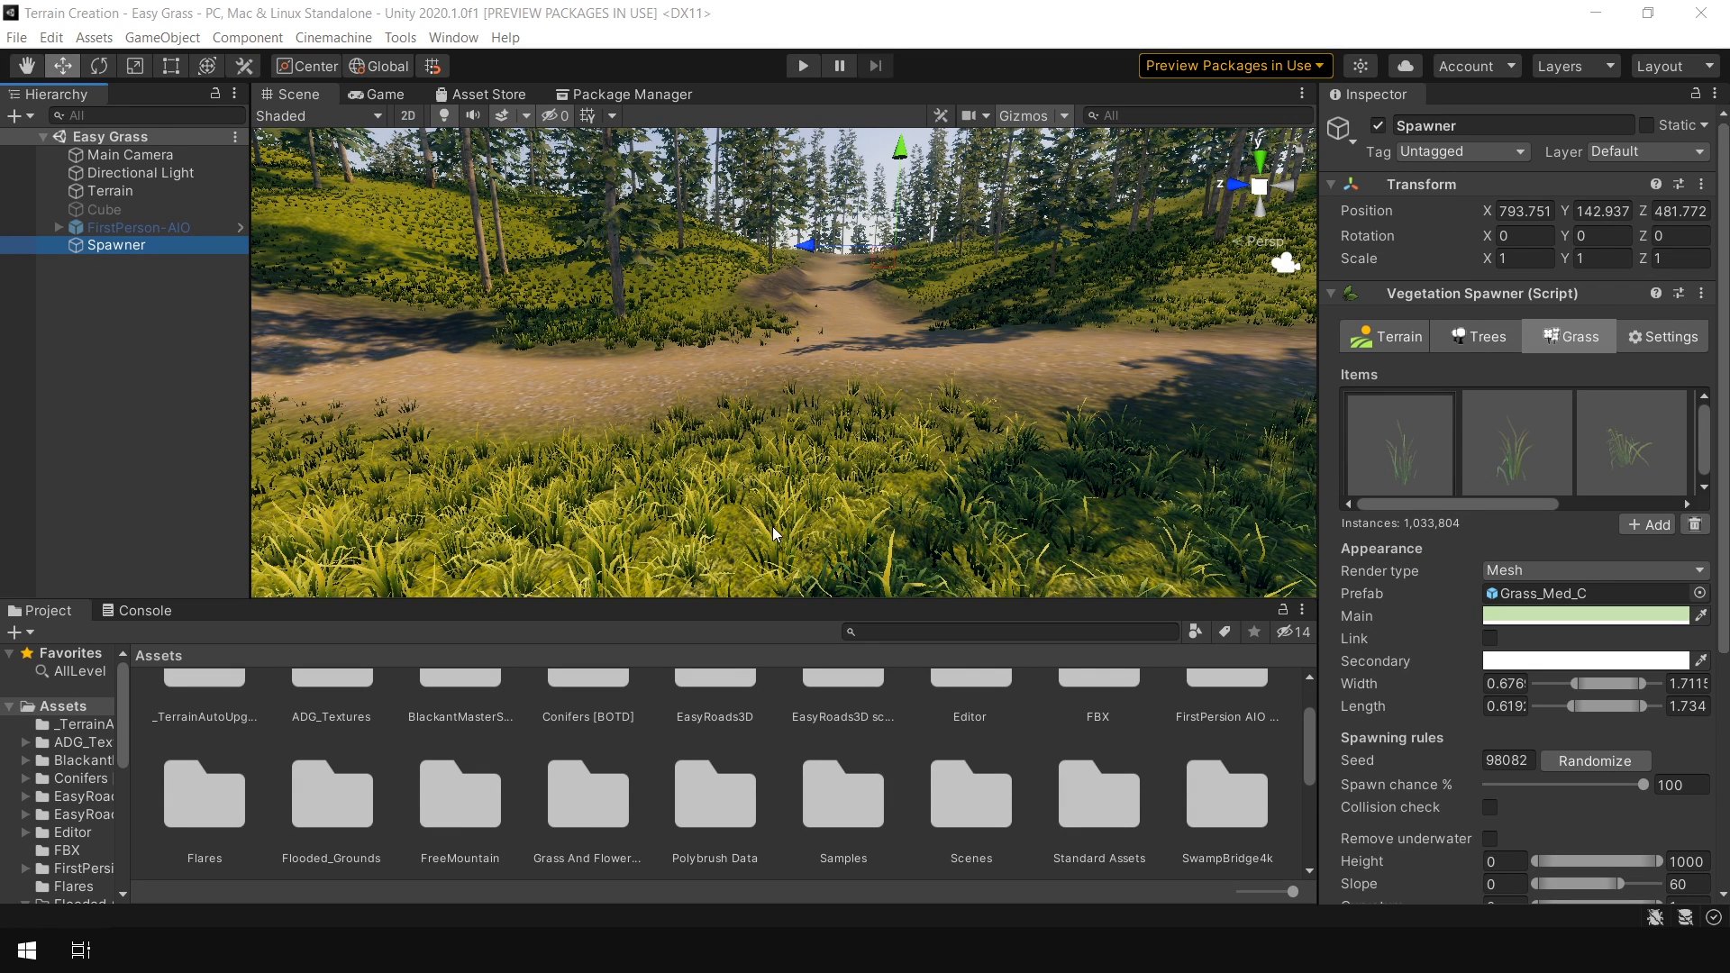
Add a fifth grass item rendered as Billboard and assign the Grass Flower 4 texture
click(1647, 526)
click(1551, 579)
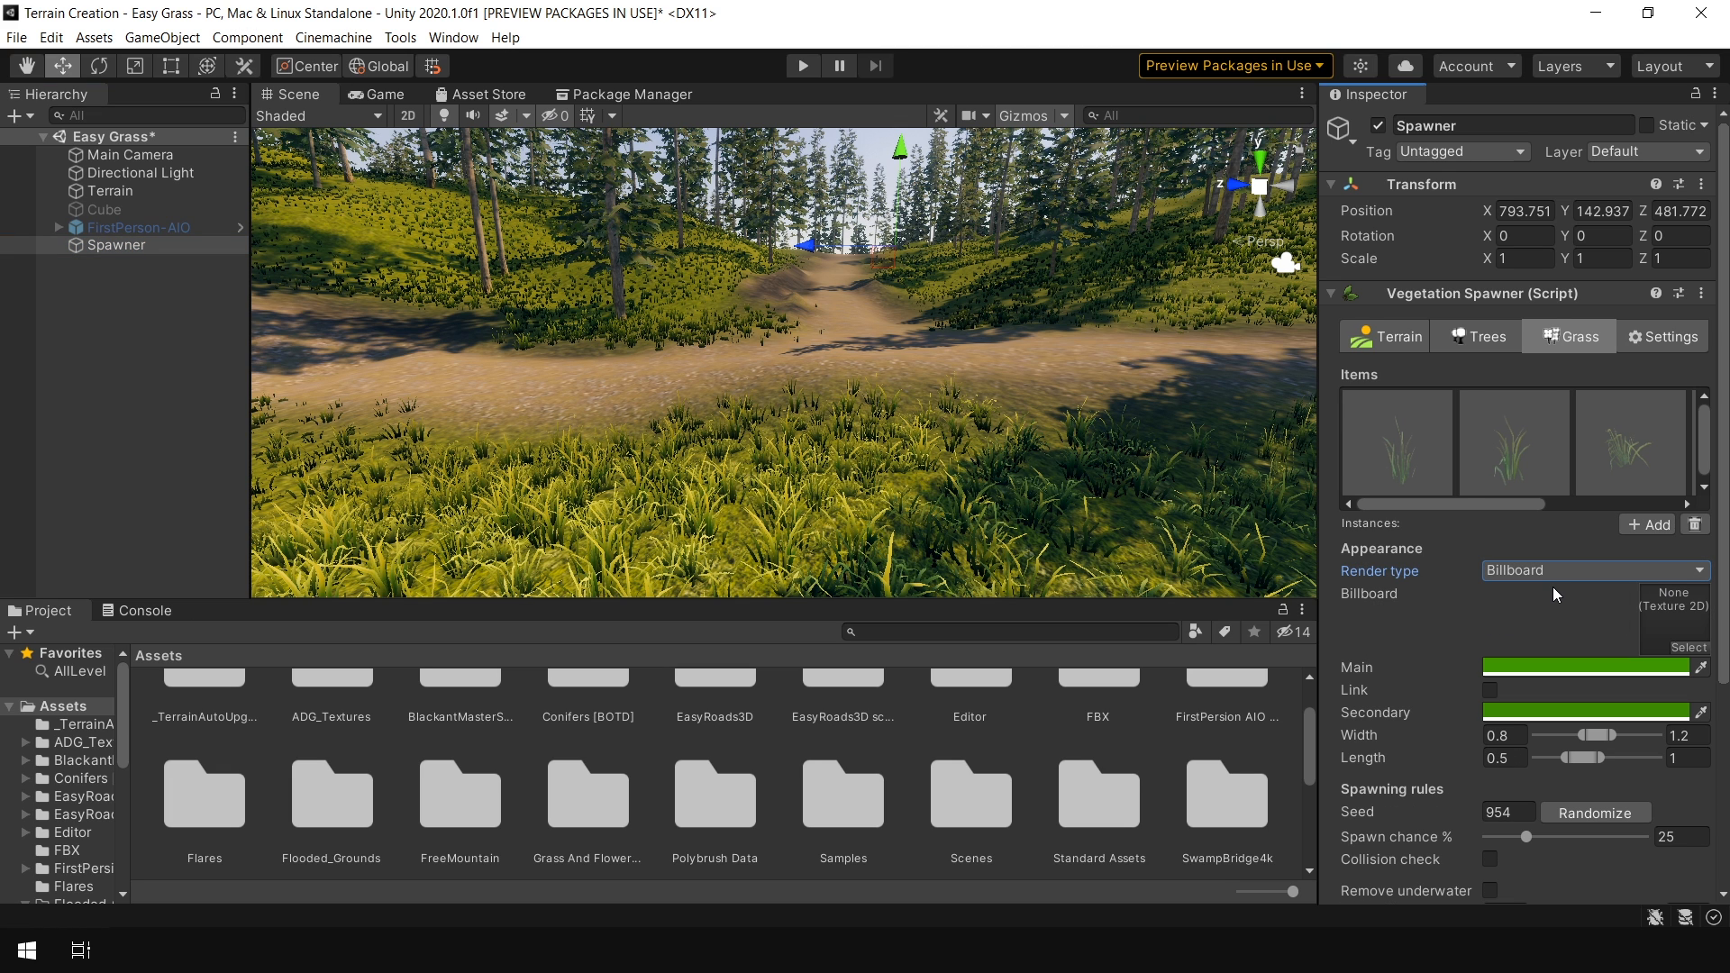
click(1689, 648)
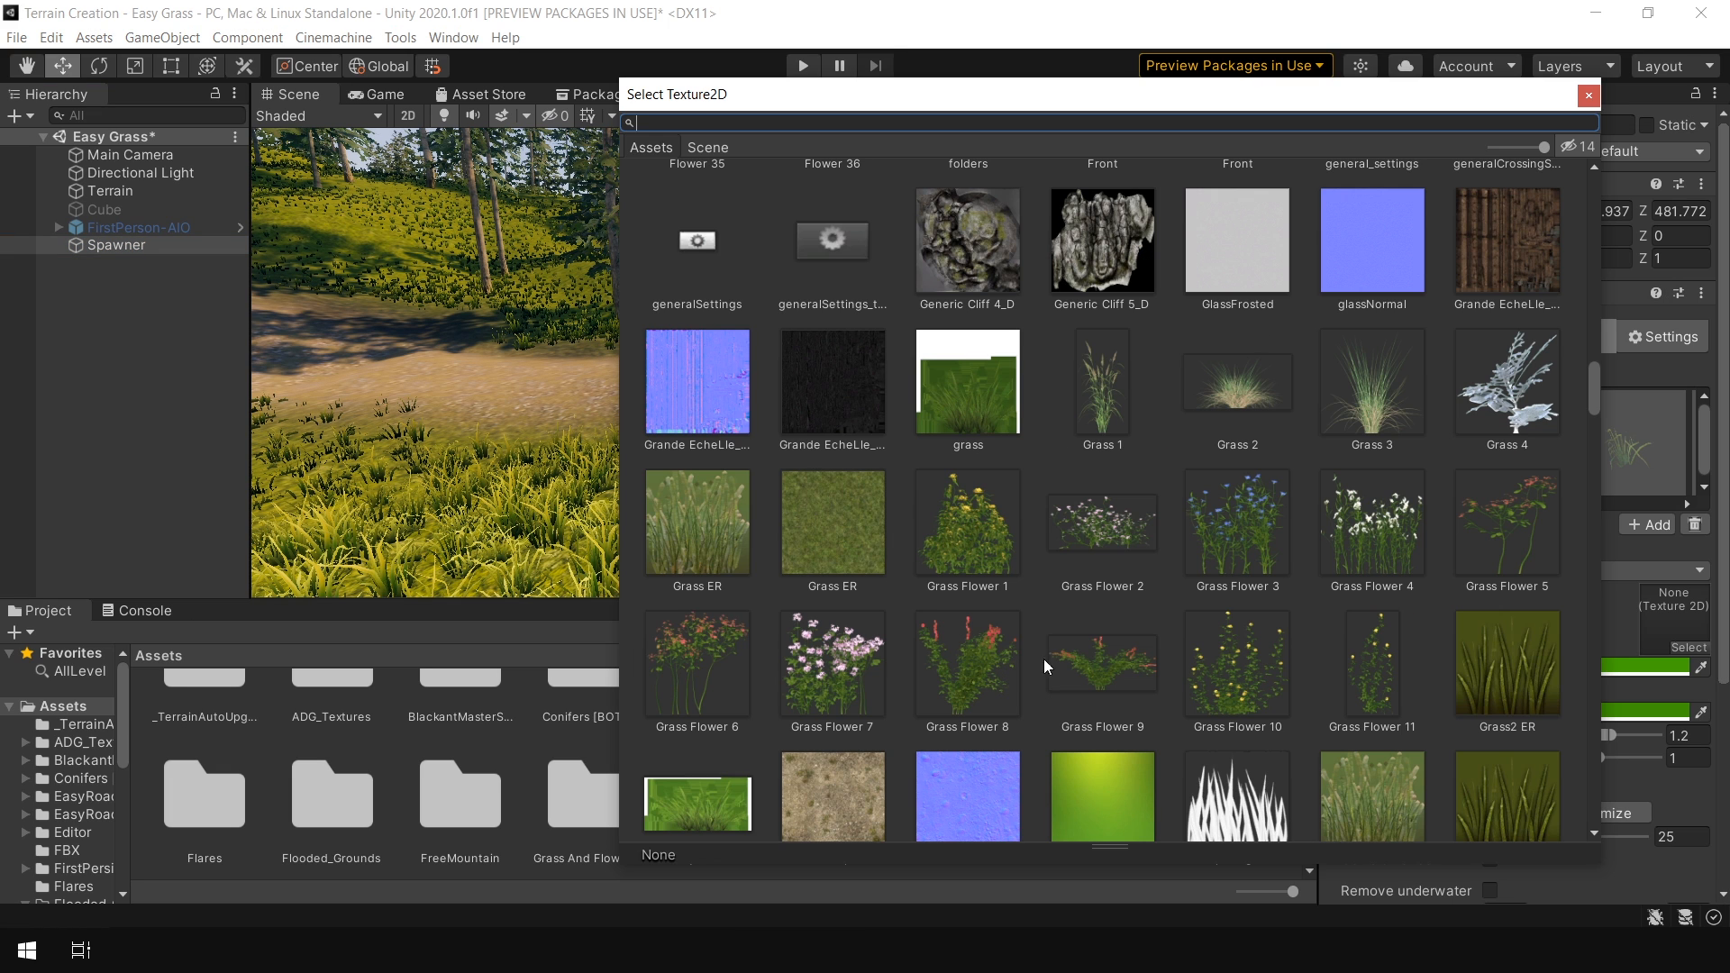
double_click(1376, 546)
Set the new flower item's main colour to white and its secondary colour to light grey
click(1619, 667)
click(1533, 497)
click(1710, 366)
click(1613, 711)
drag(1554, 543, 1525, 546)
click(1711, 366)
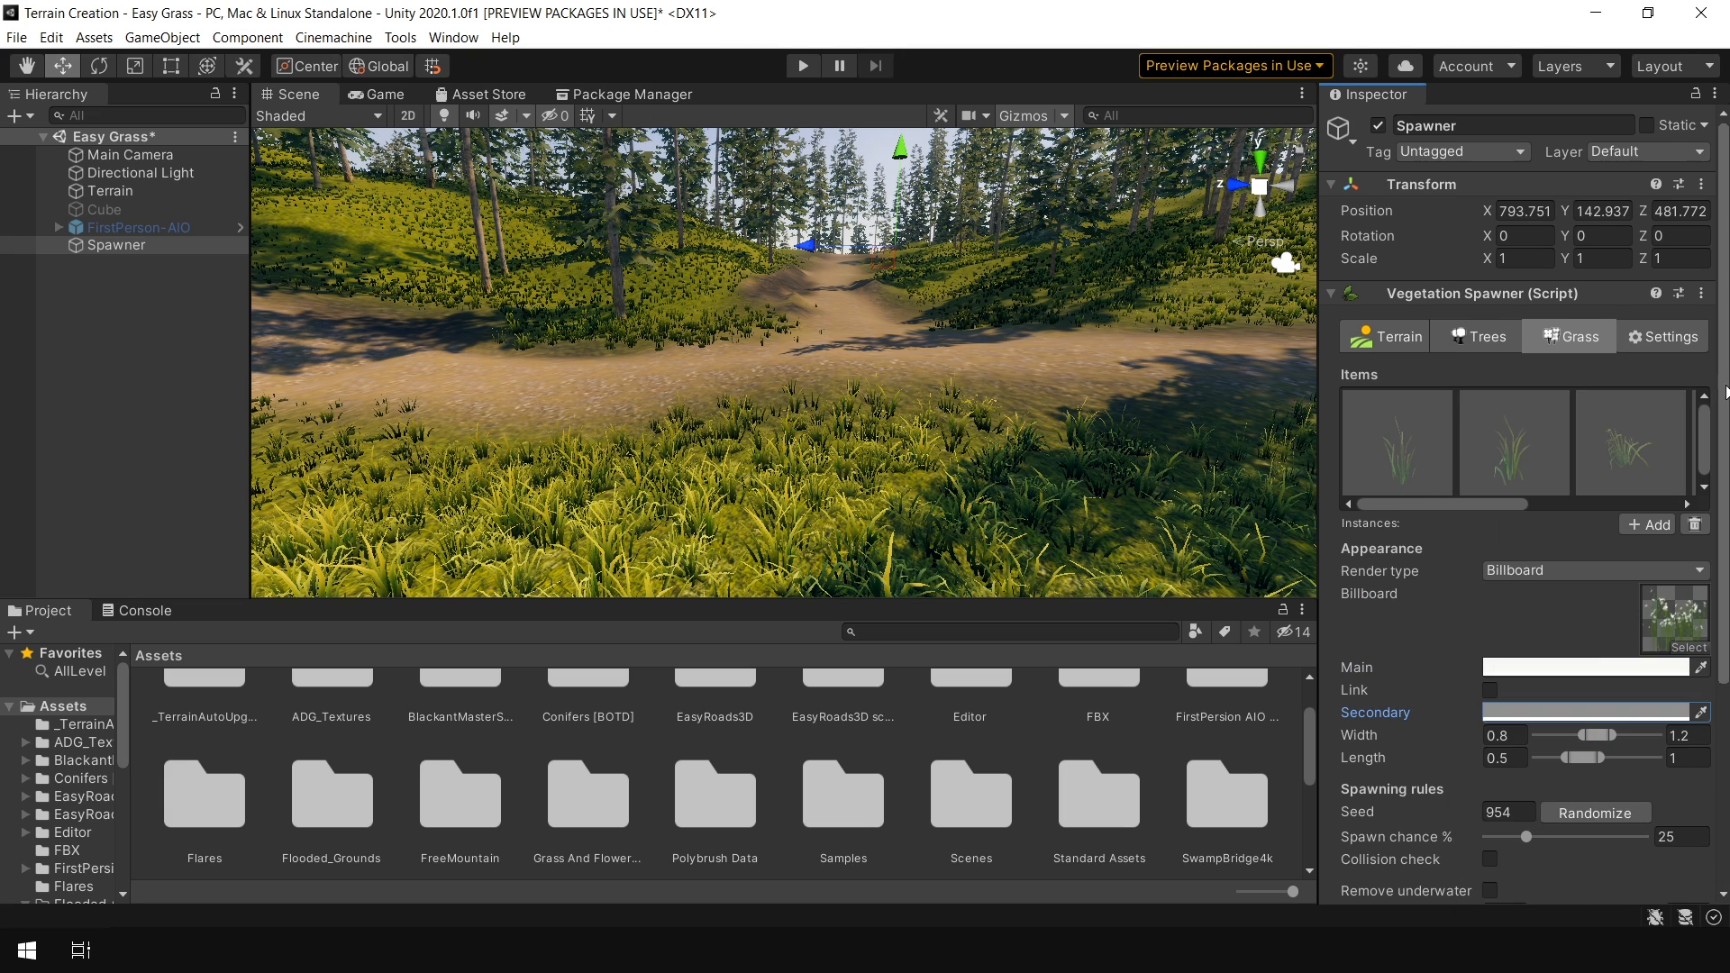
Add the MyGrass layer mask to the flower item with an opacity threshold of 0.365 and respawn the grass
scroll(1673, 749, down, 5)
click(1682, 750)
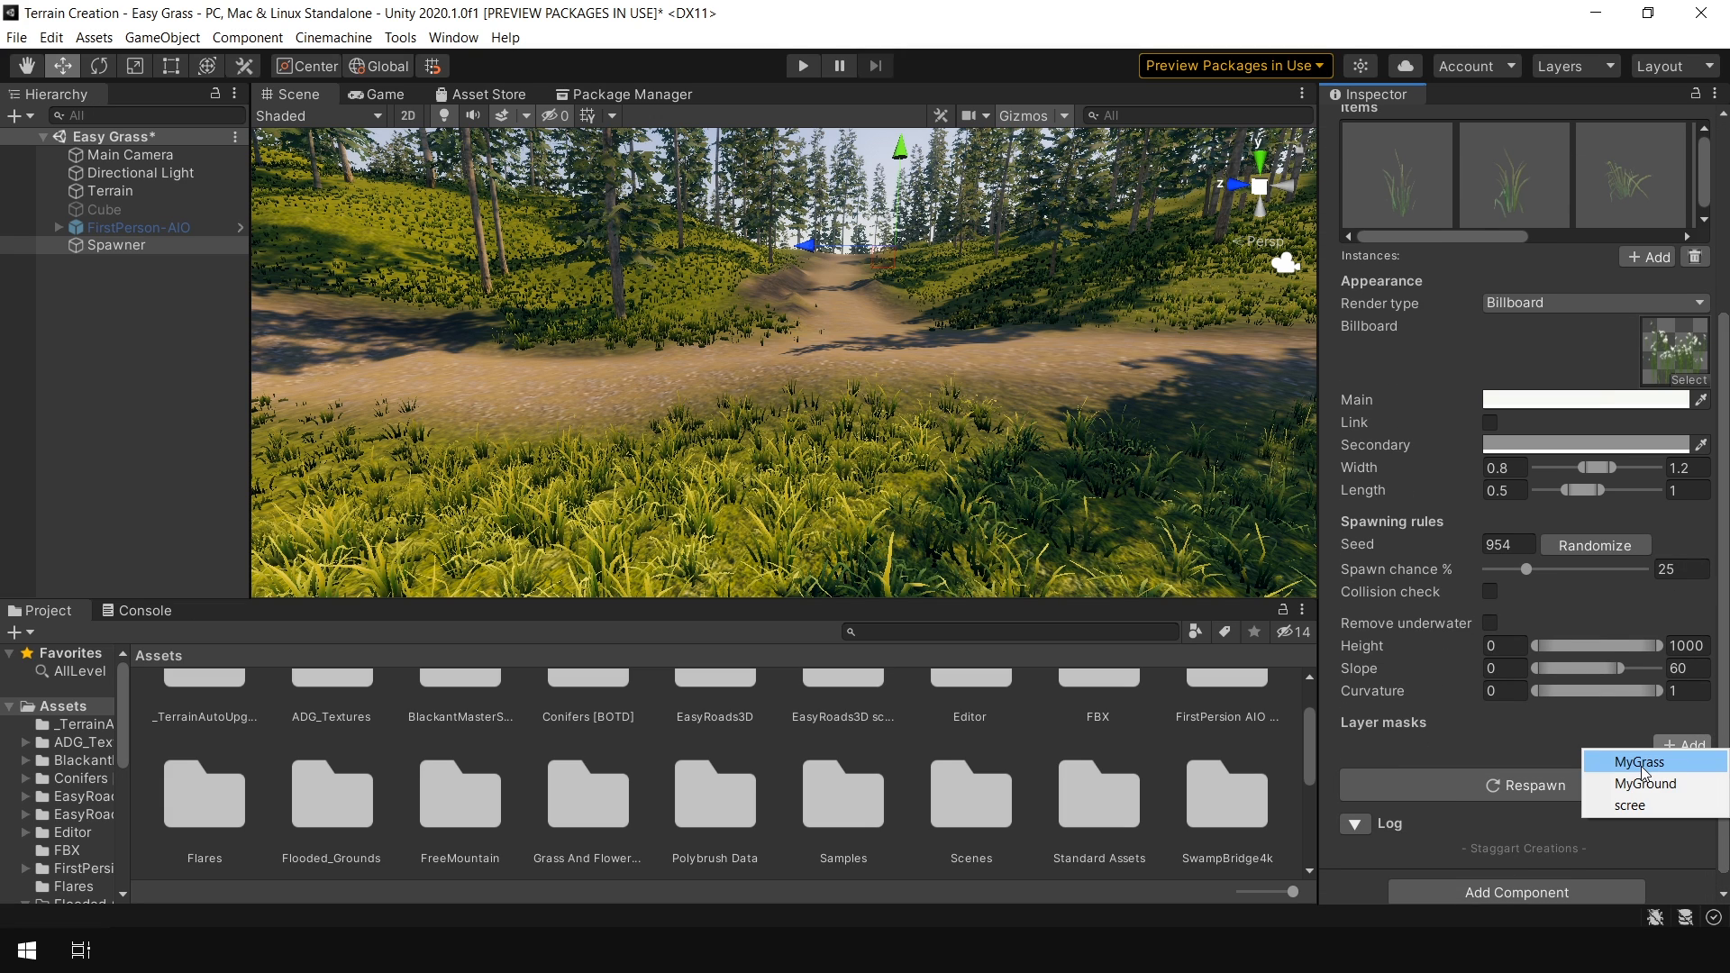
click(1641, 762)
drag(1547, 869, 1549, 870)
scroll(1554, 838, down, 3)
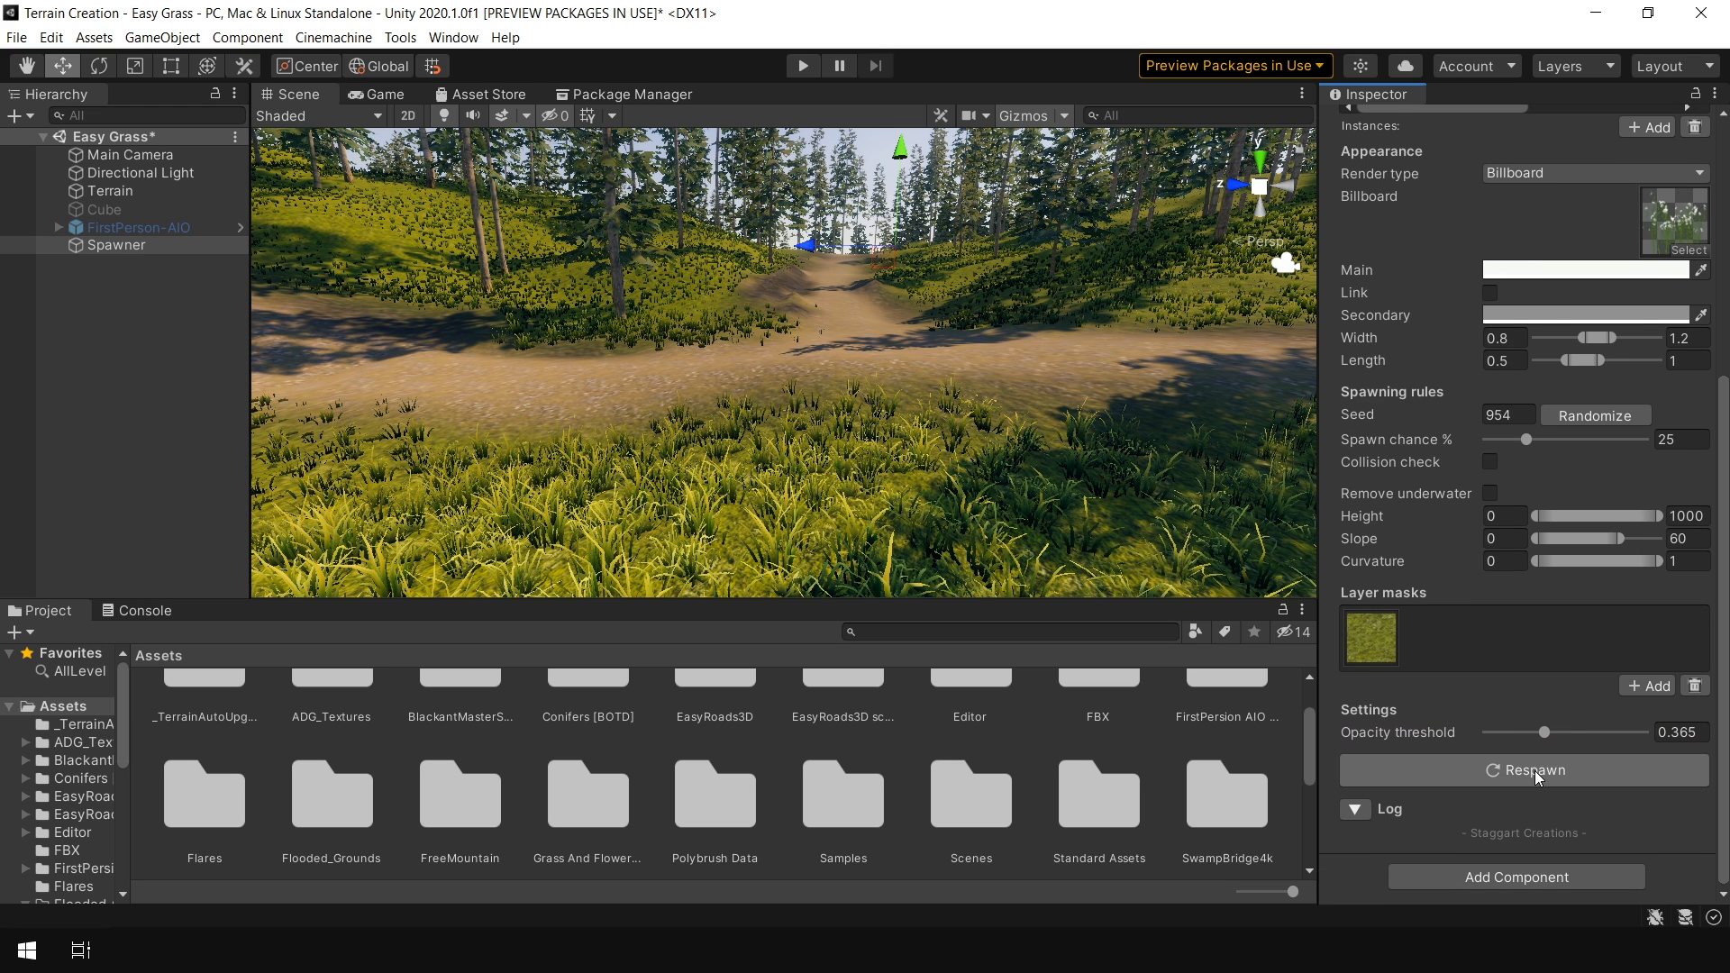
click(1536, 773)
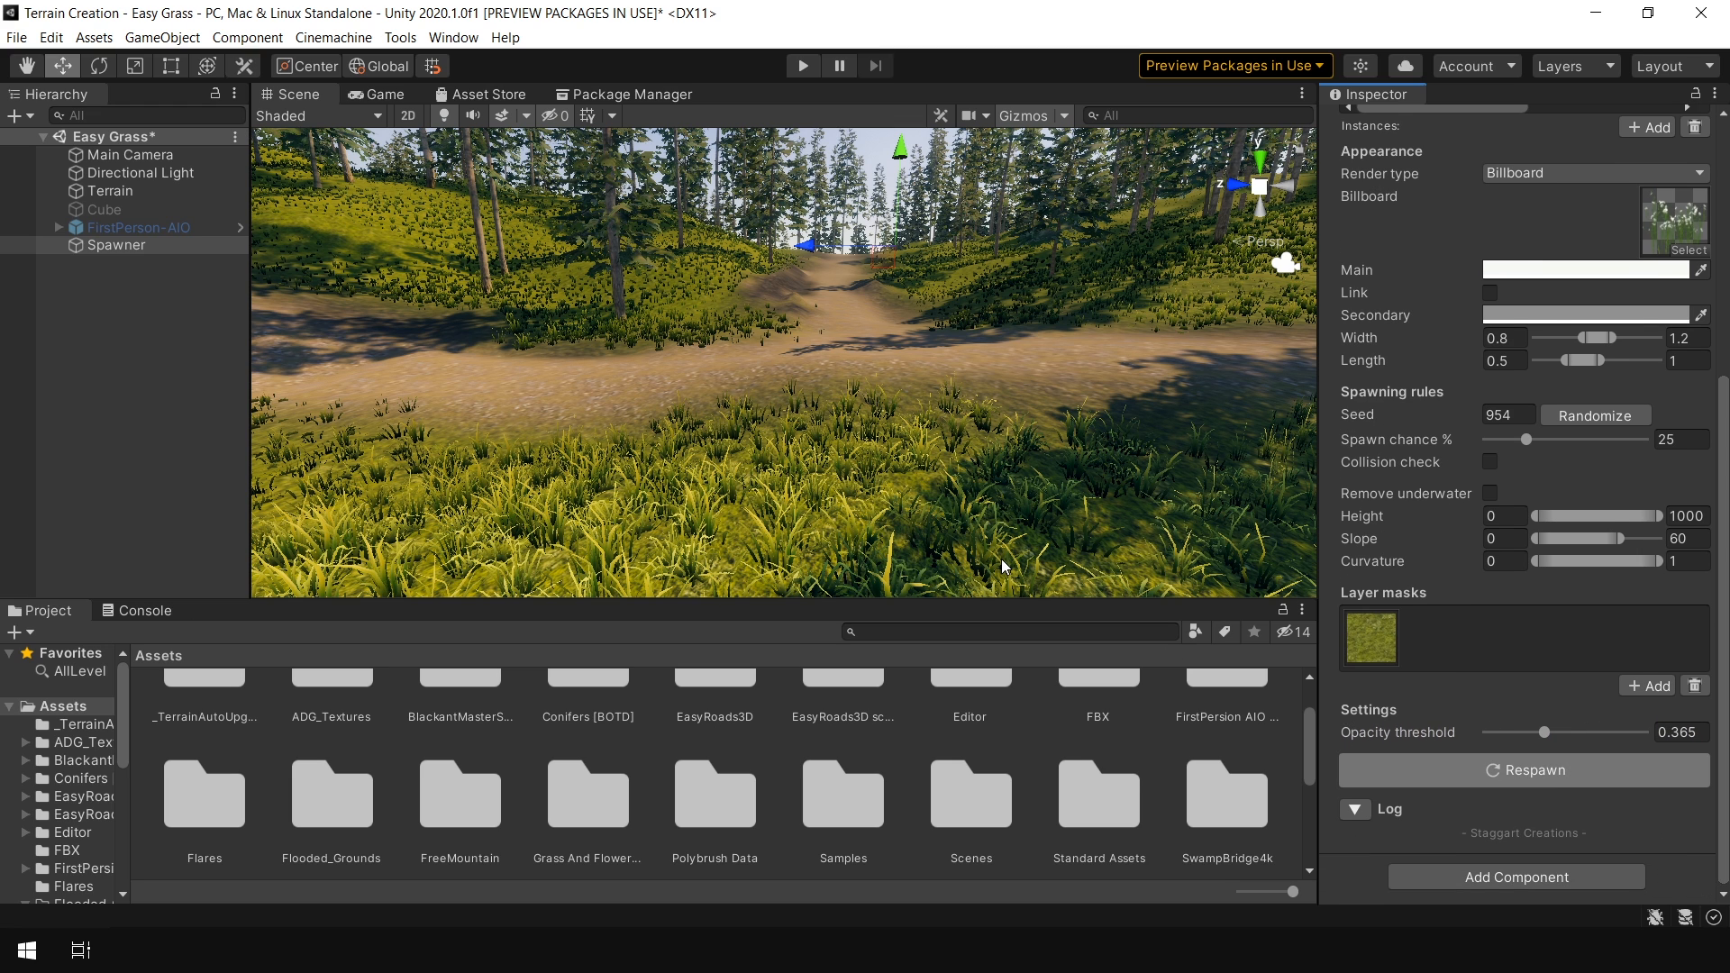
Select the Terrain and inspect its detail painting settings and the grass along the path in the scene
right_drag(913, 441, 1081, 440)
key(w)
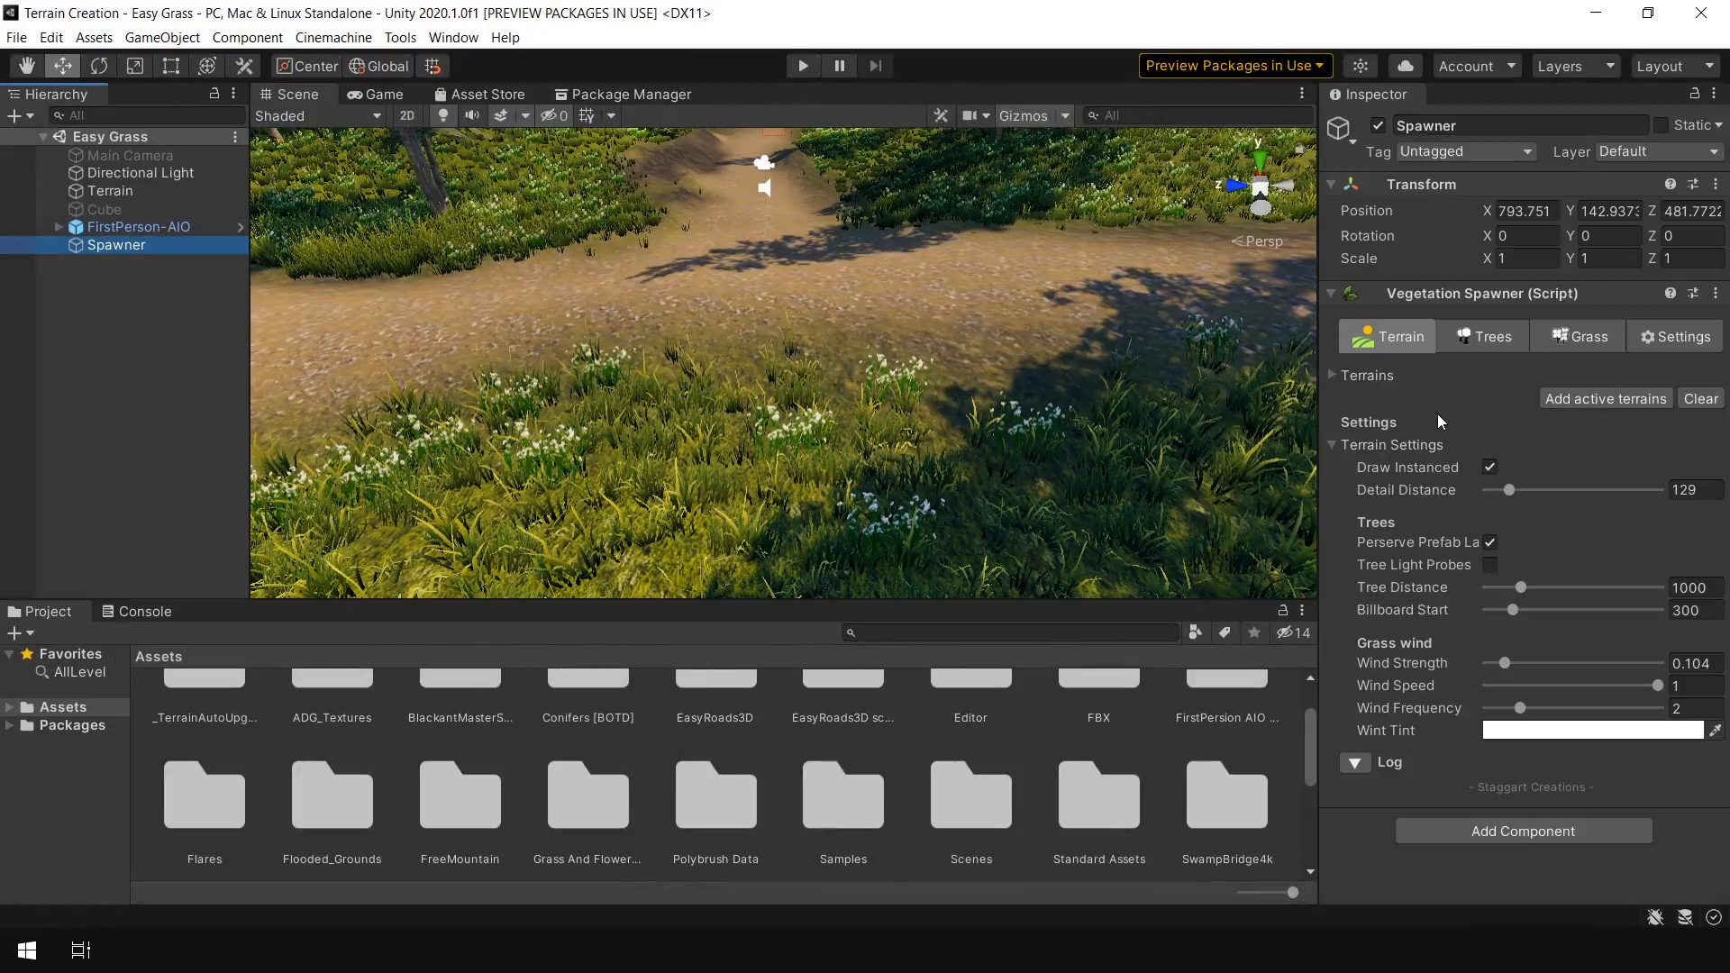
click(127, 197)
click(1557, 323)
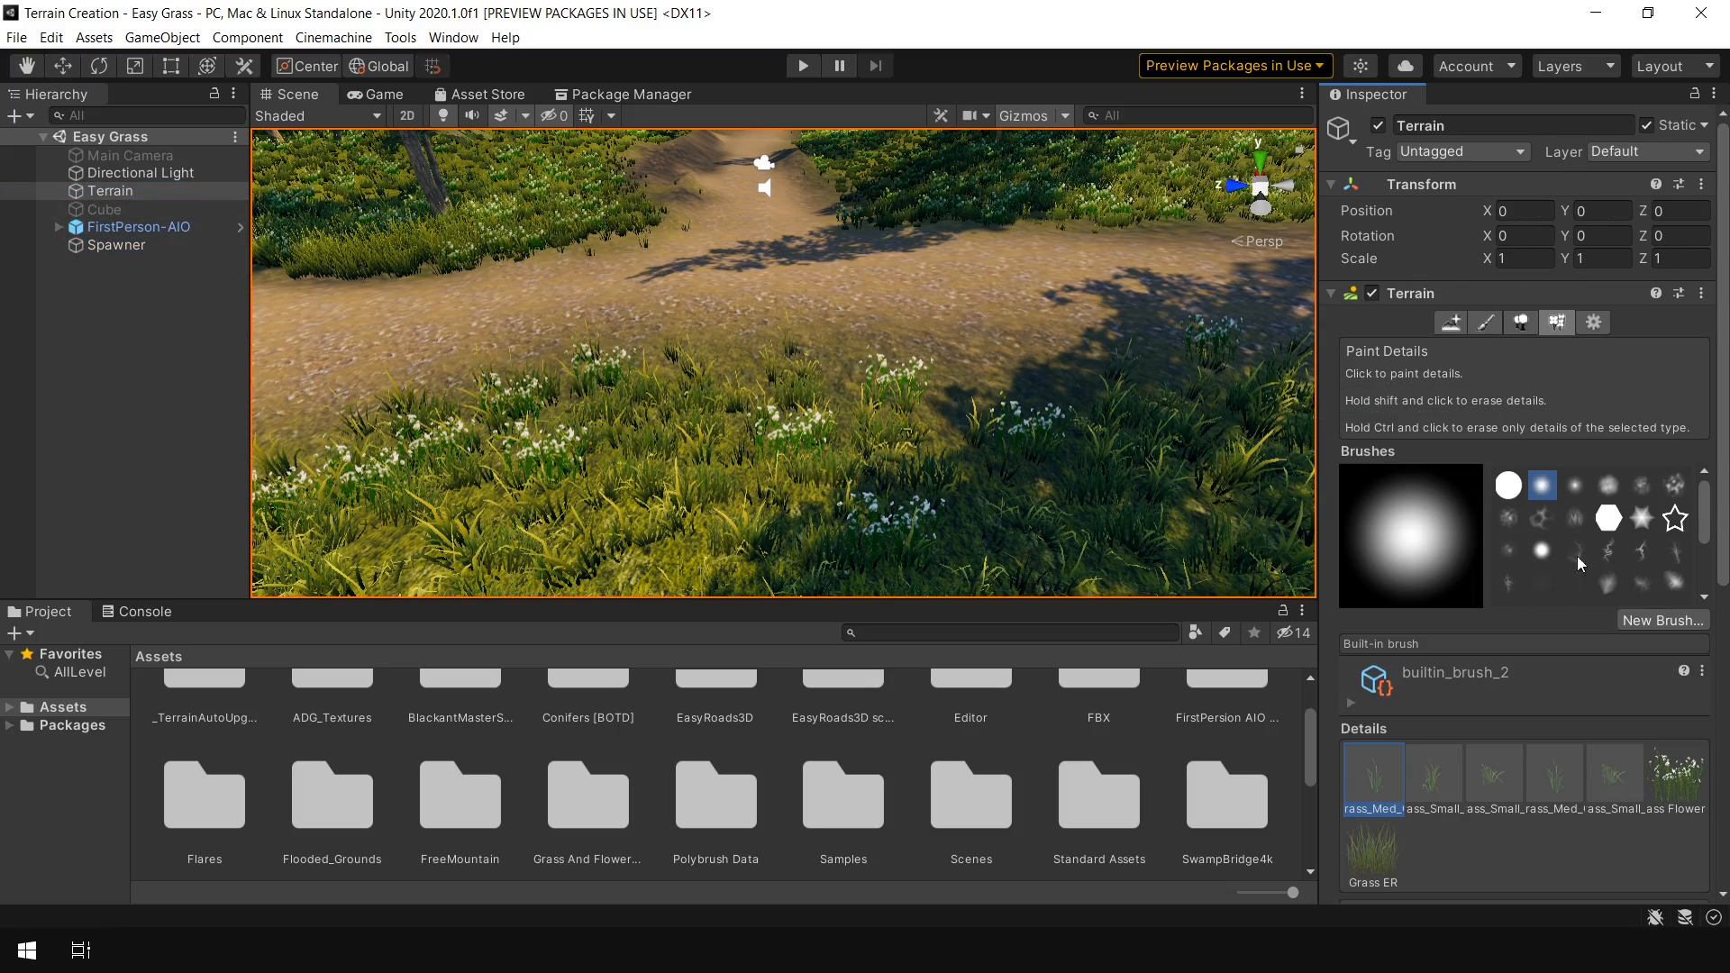
key(shift+space)
mouse_move(1196, 431)
middle_down()
mouse_move(1035, 510)
mouse_move(982, 504)
middle_up()
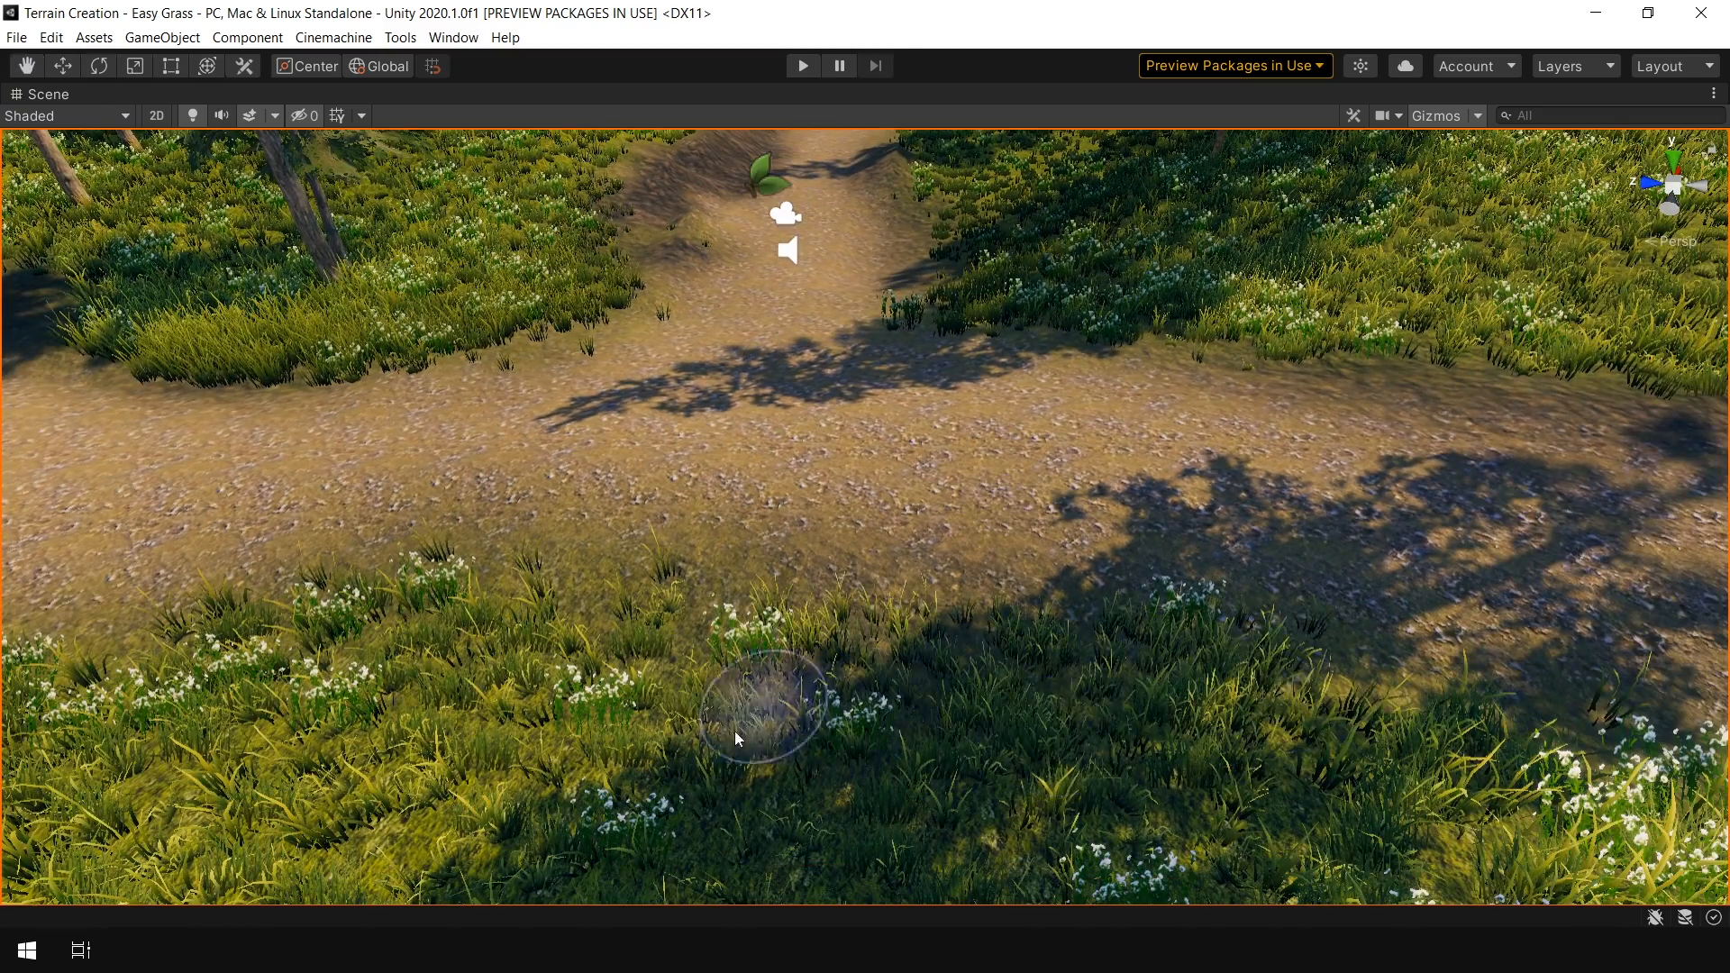
middle_drag(694, 690, 846, 647)
key(shift+space)
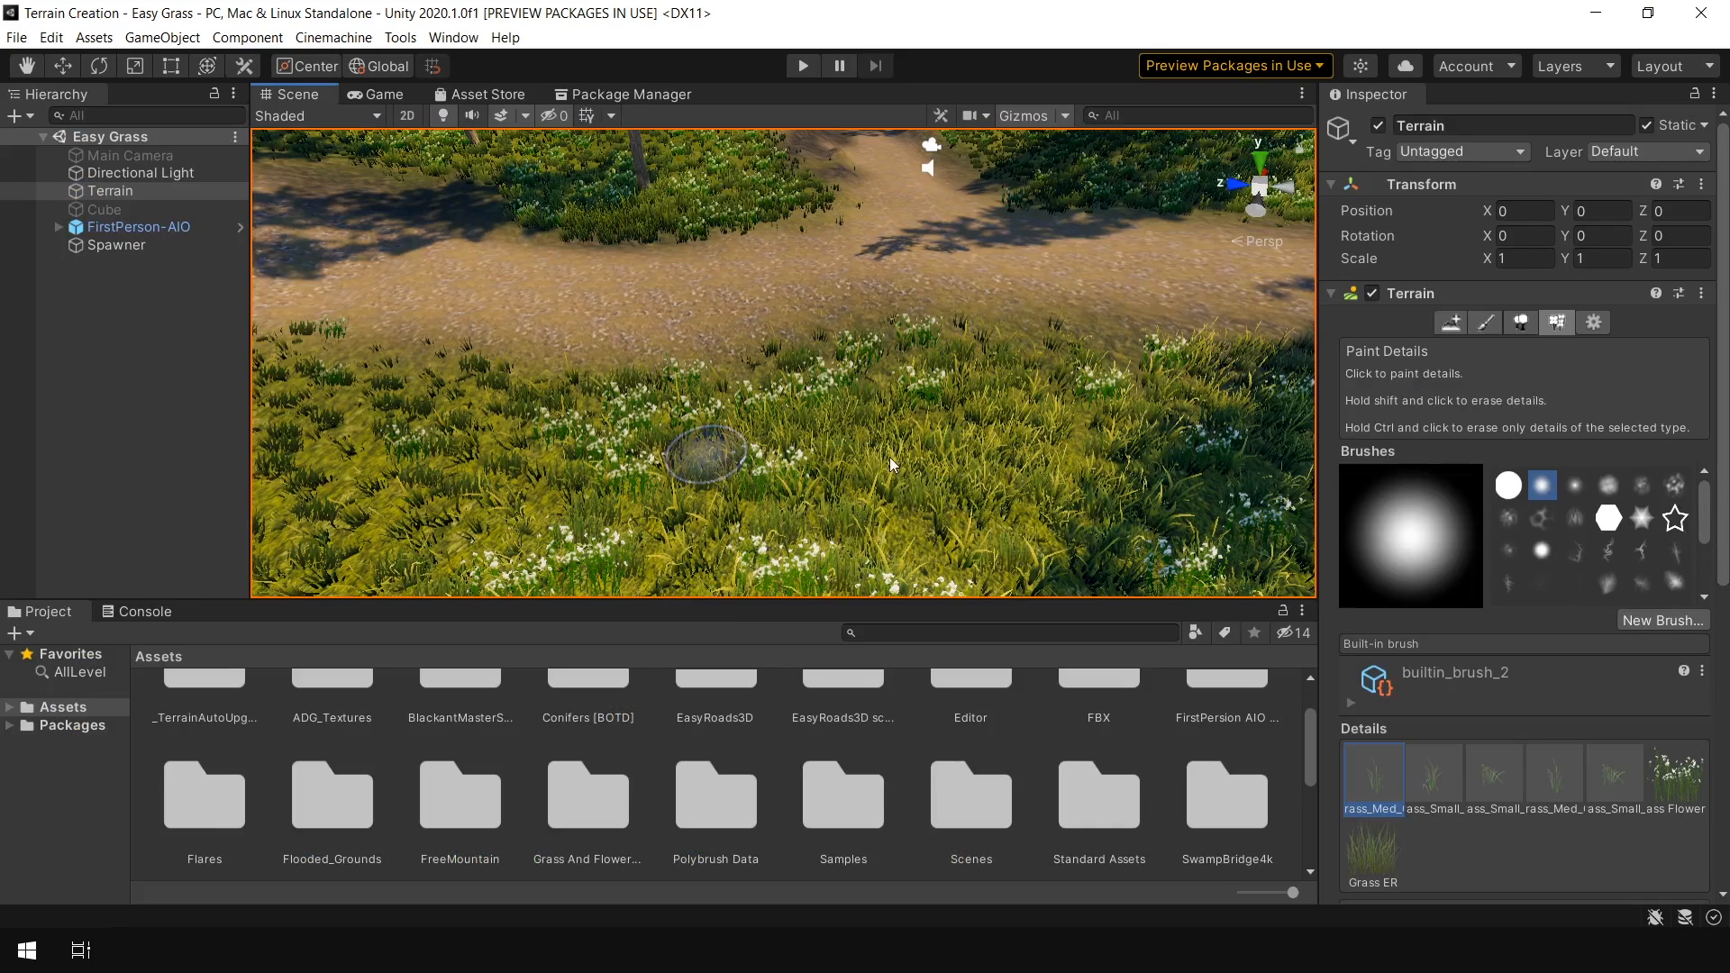
Select the Spawner, walk through the populated forest in Play mode, and stop playing
click(117, 245)
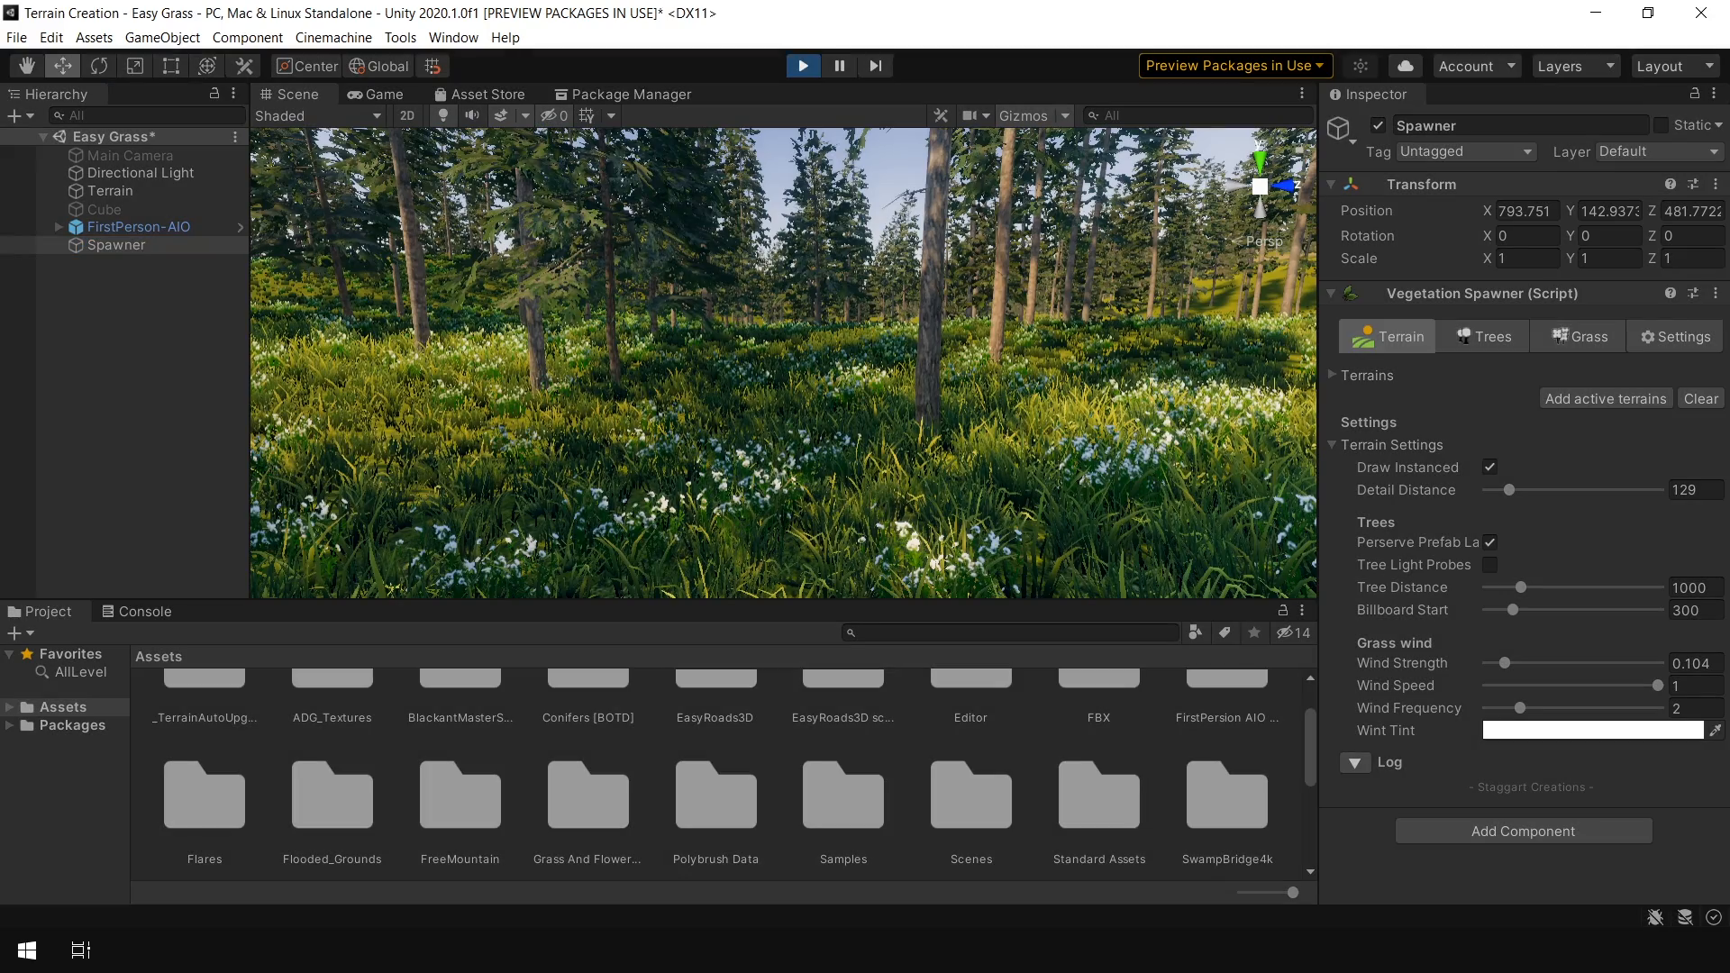
key(w)
key(shift+w)
key(w)
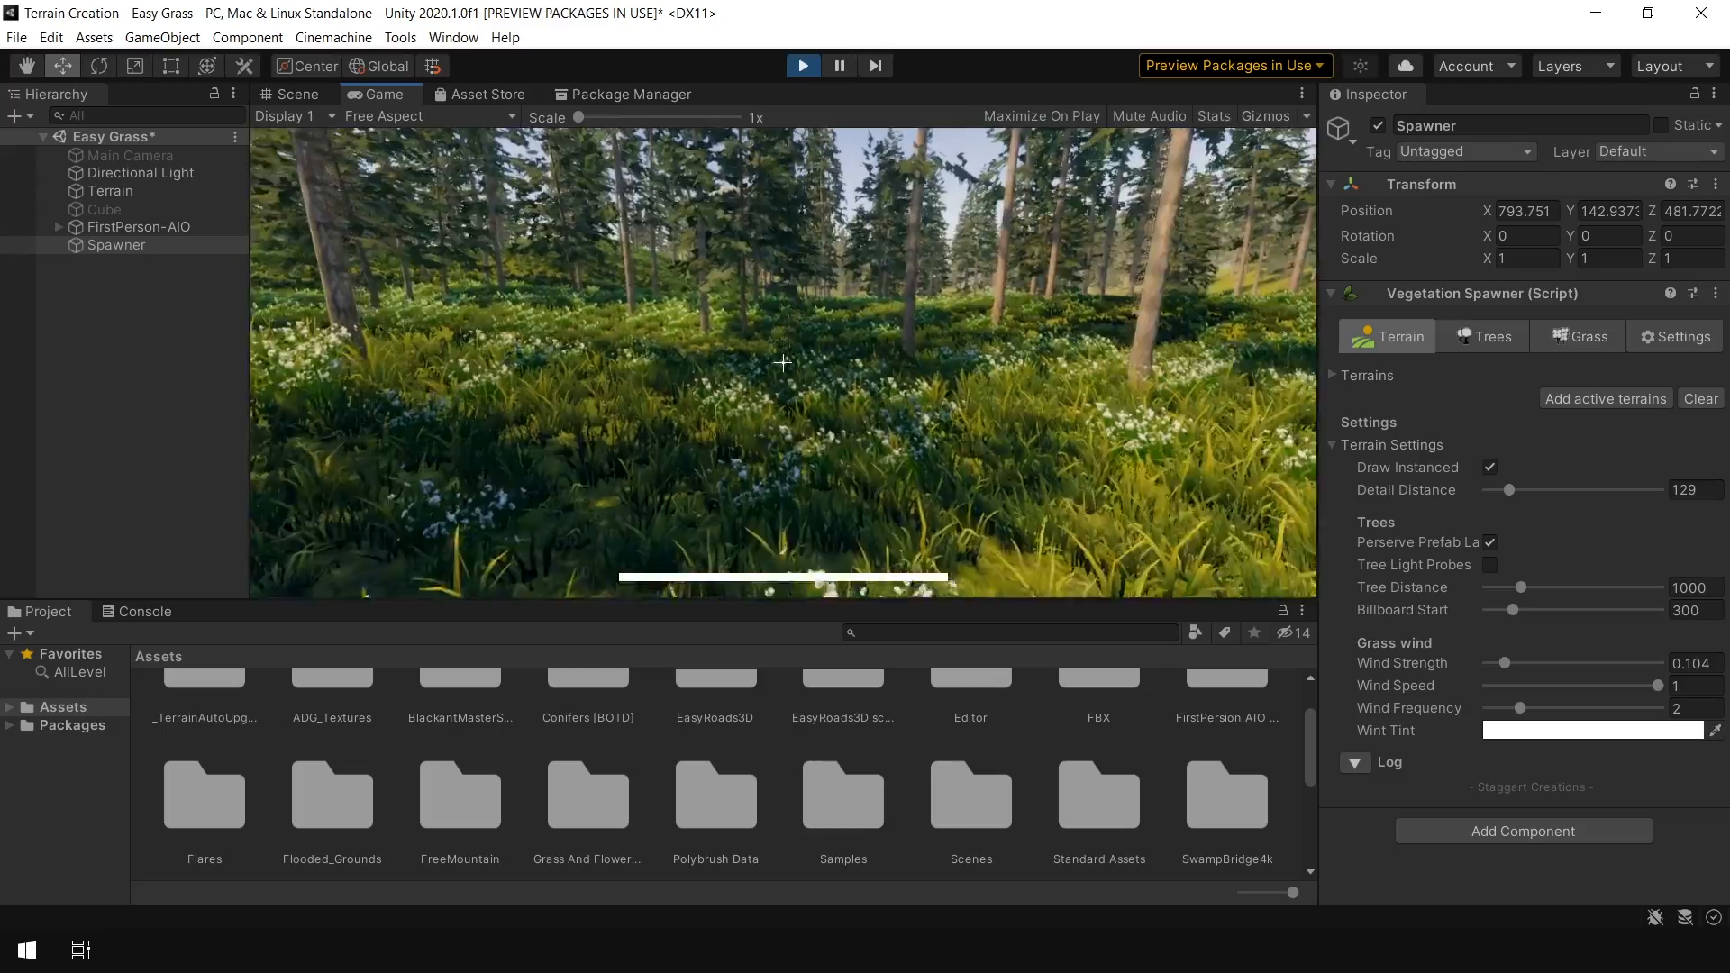
key(w)
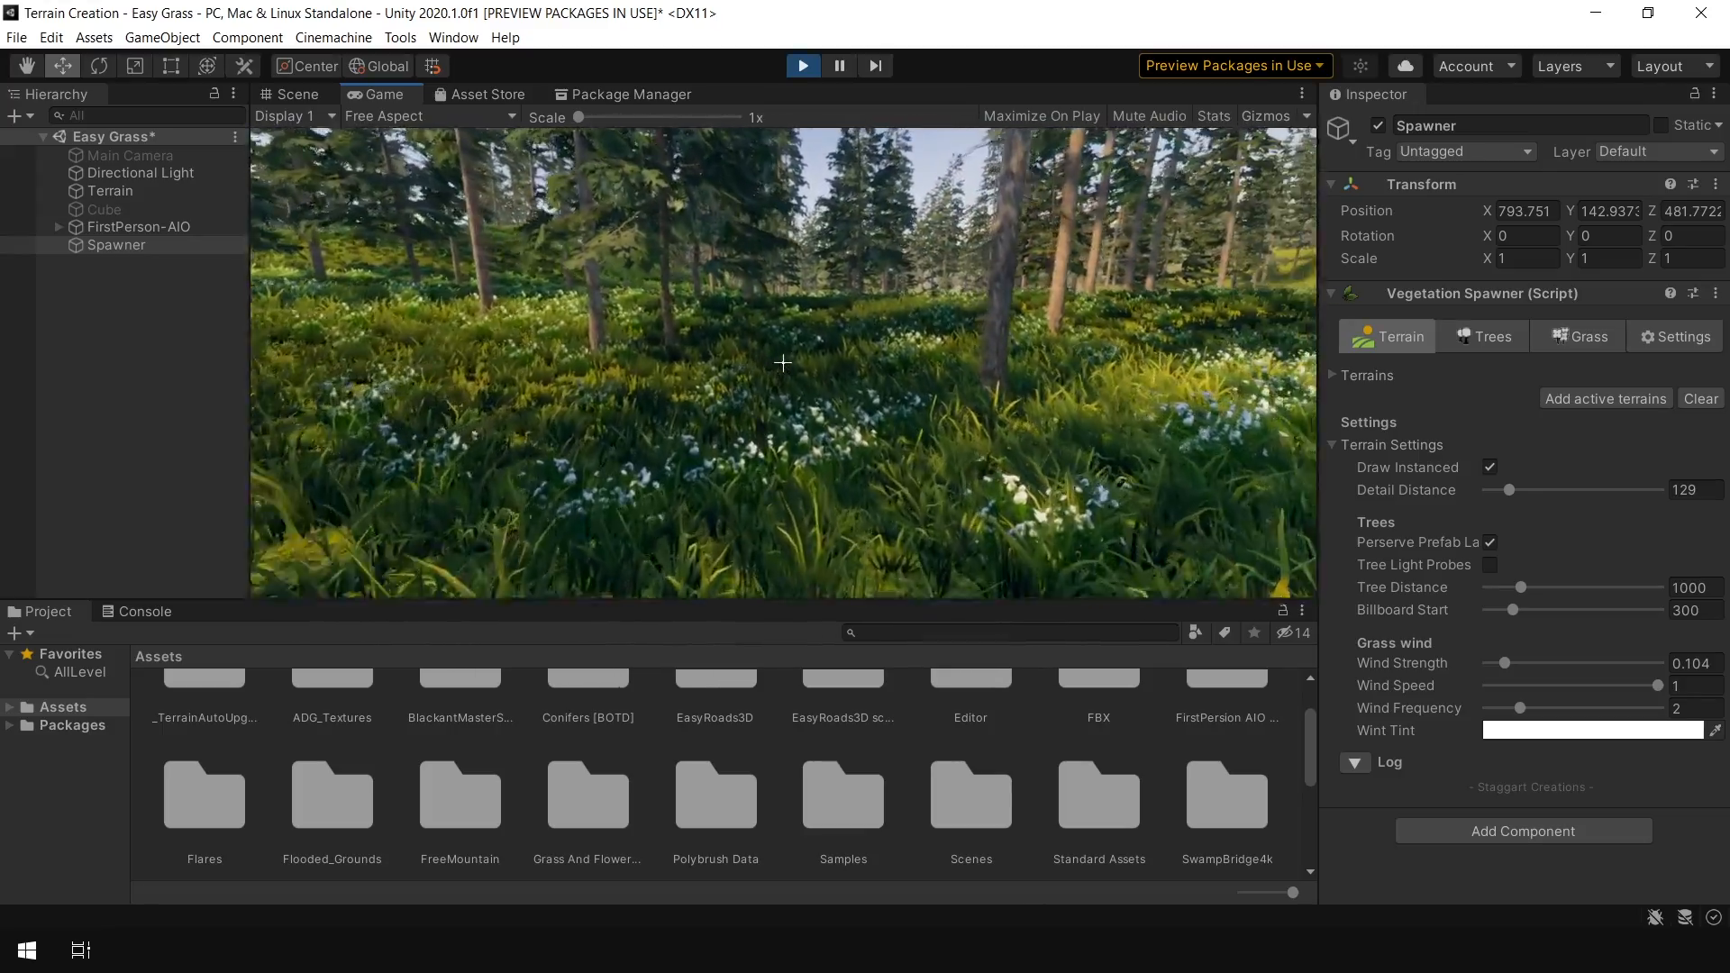
key(w)
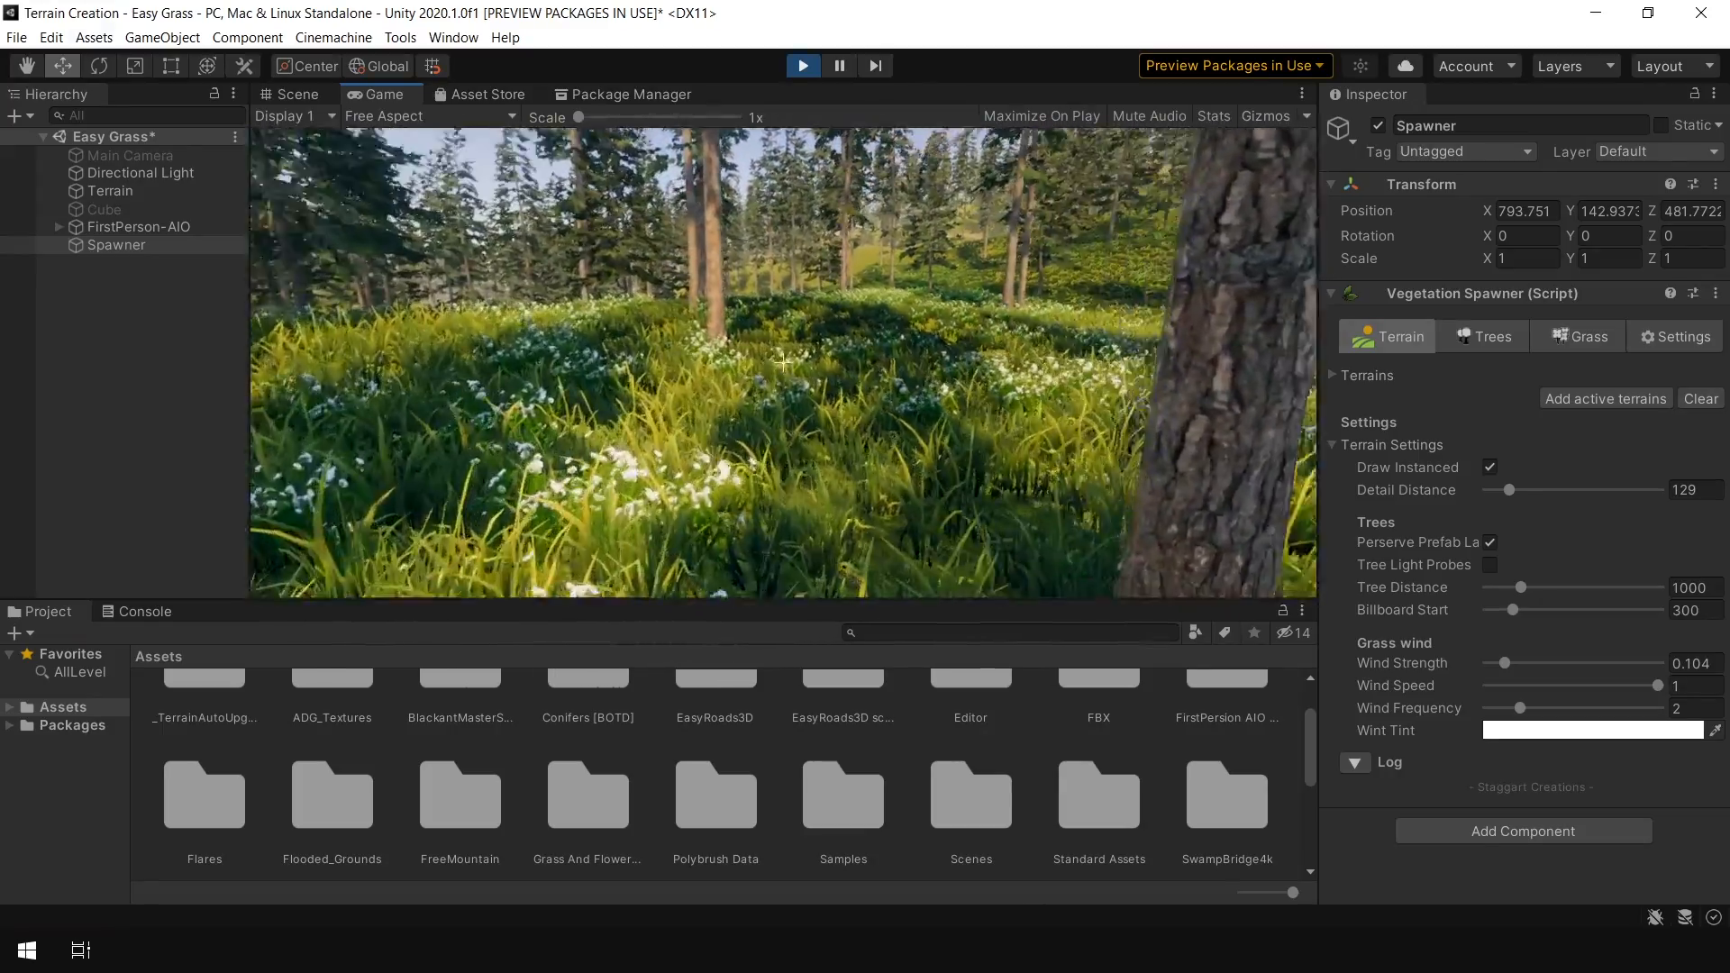
key(w)
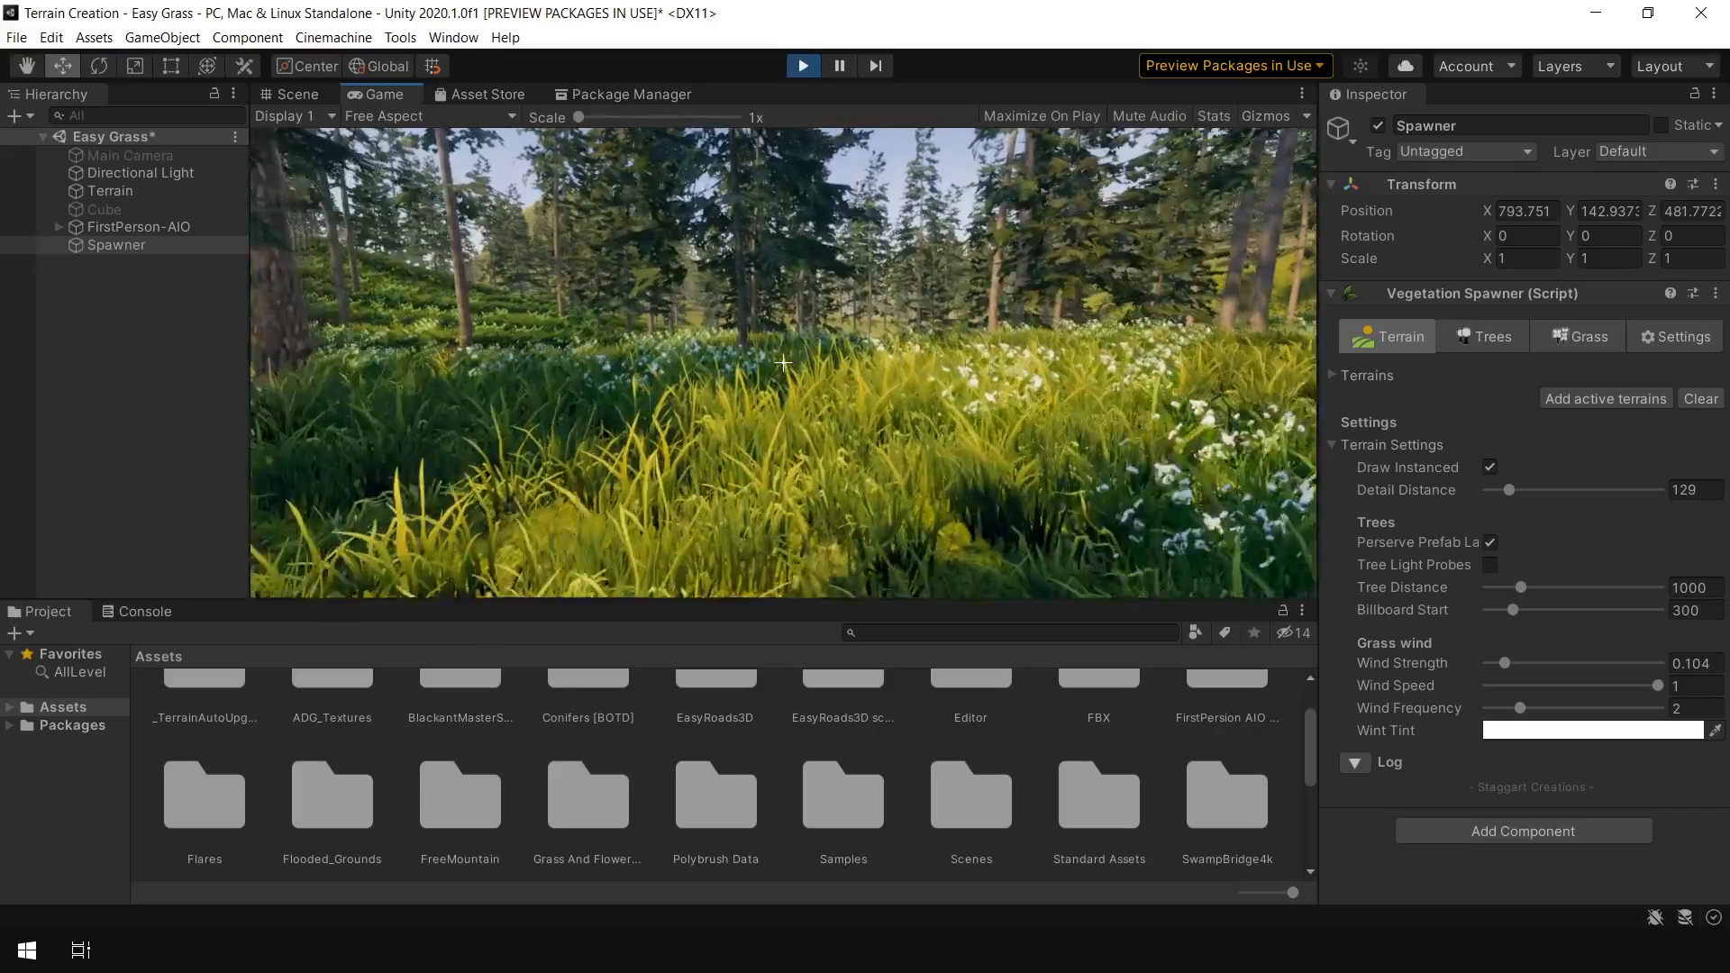
key(w)
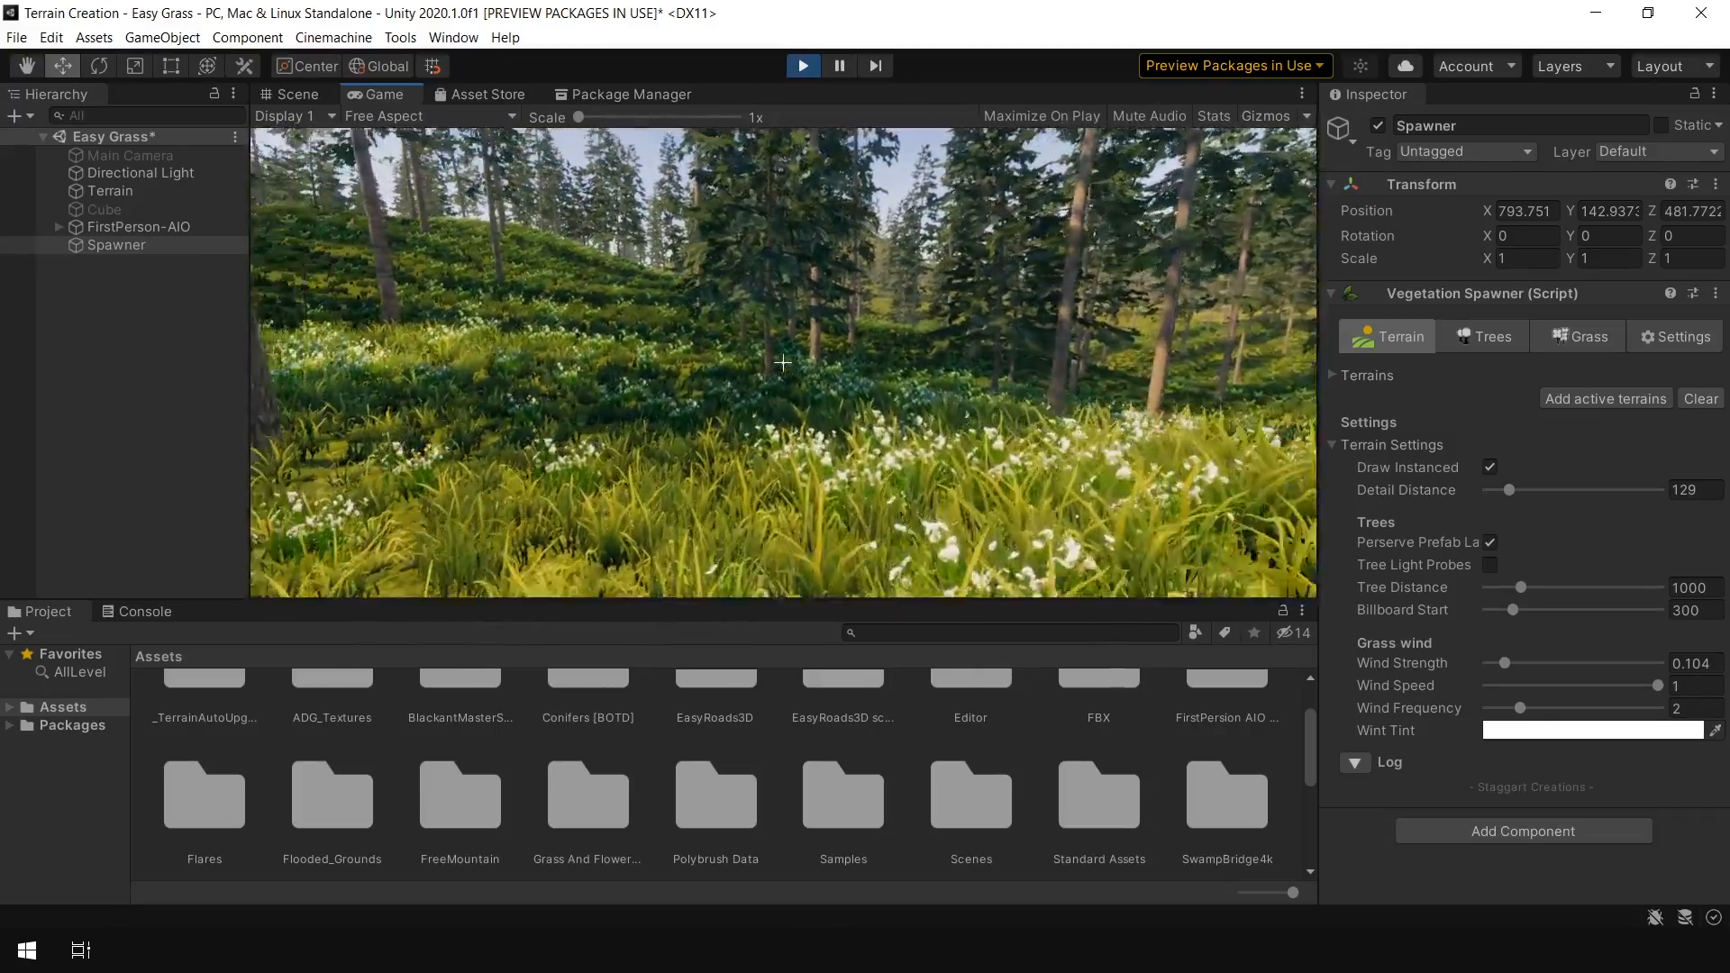
key(ctrl+p)
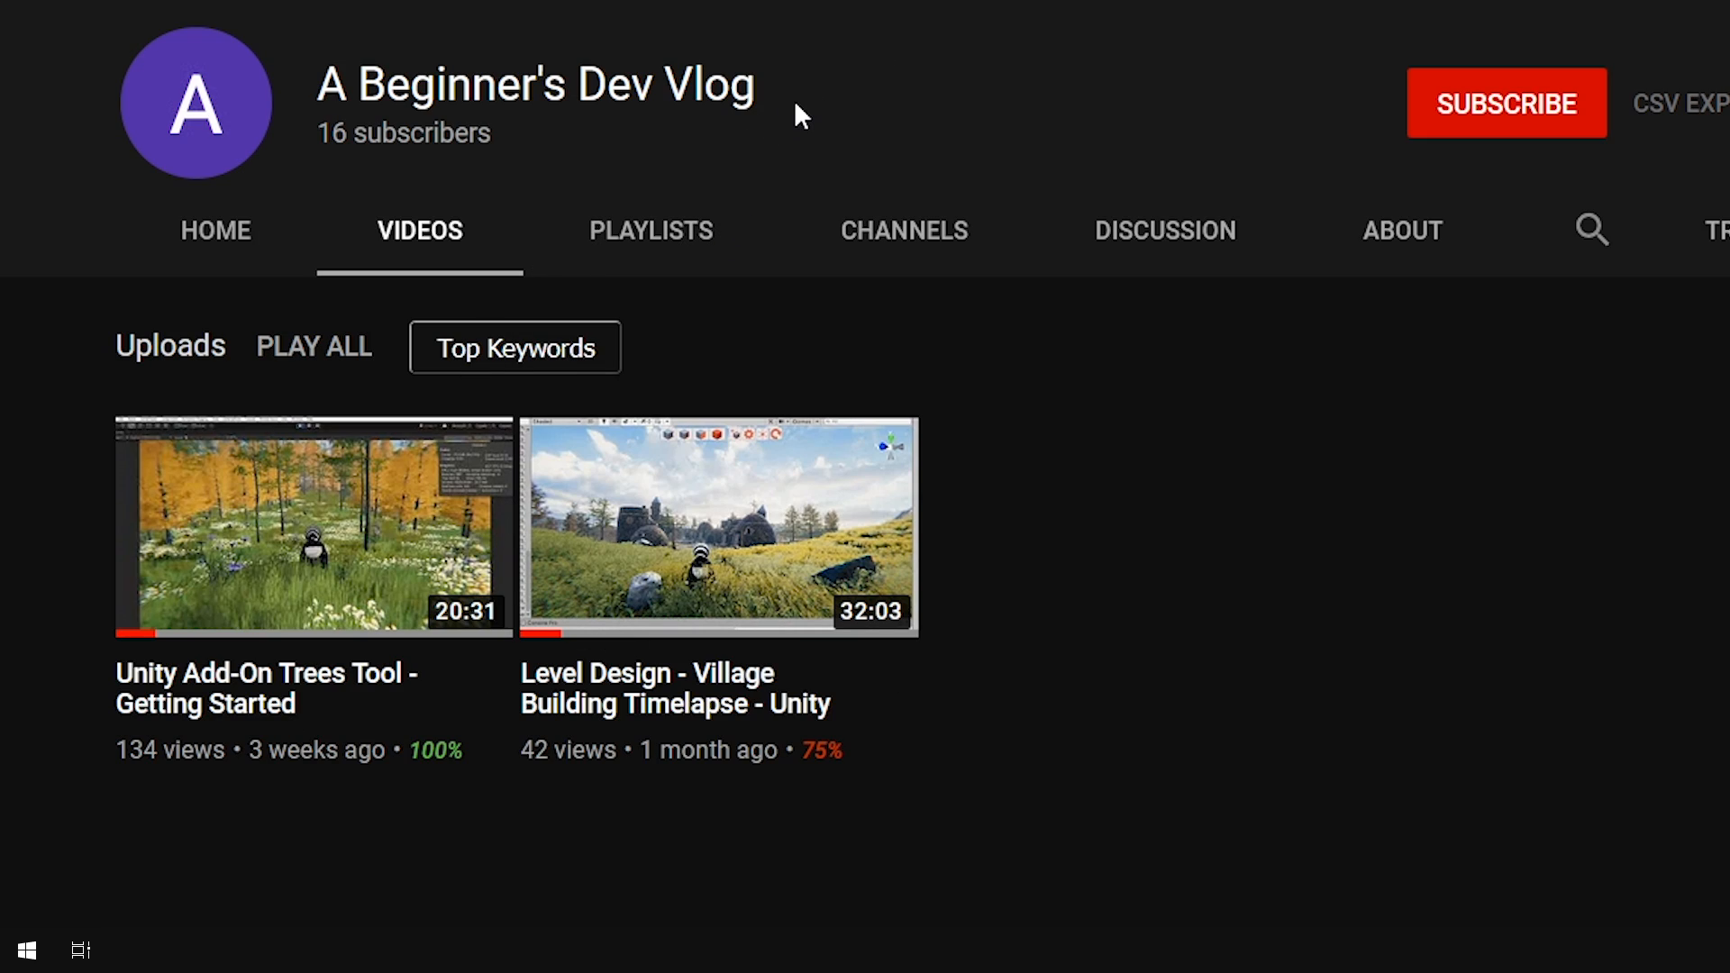
drag(811, 84, 317, 88)
click(930, 101)
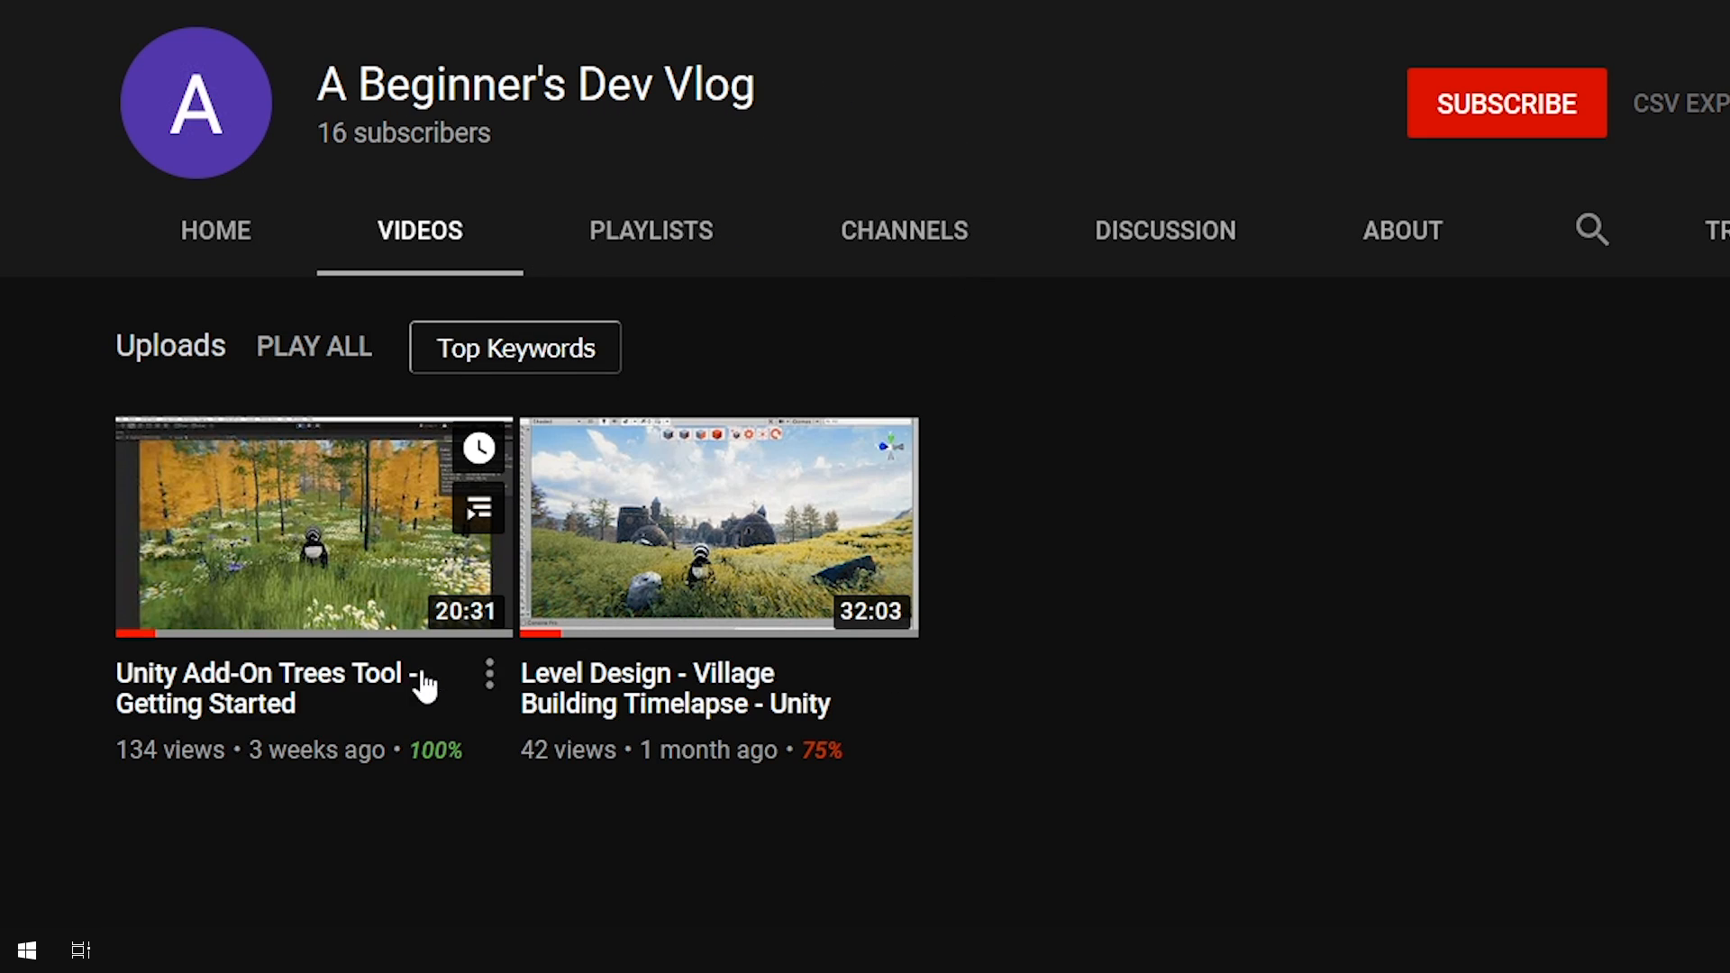